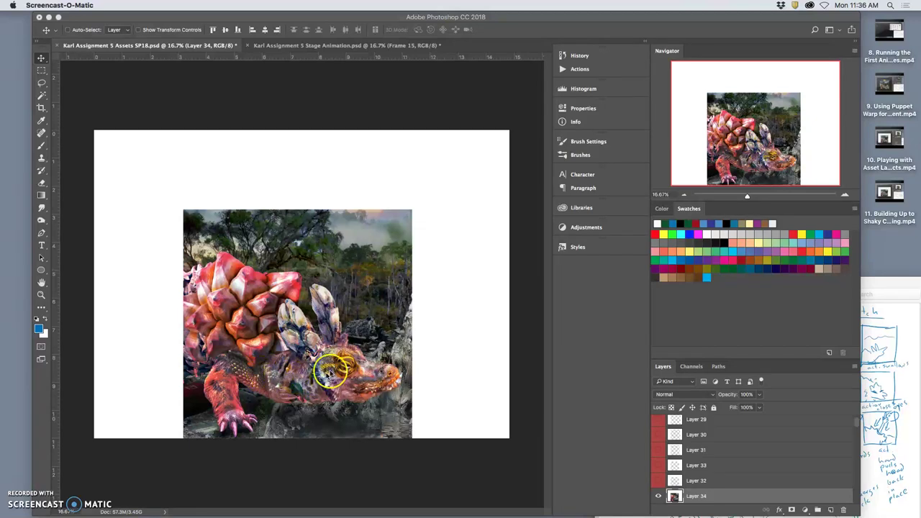
Bring the storyboard sketch in Preview to the front beside the Photoshop artwork.
{"action": "left_click", "coordinate": [888, 279]}
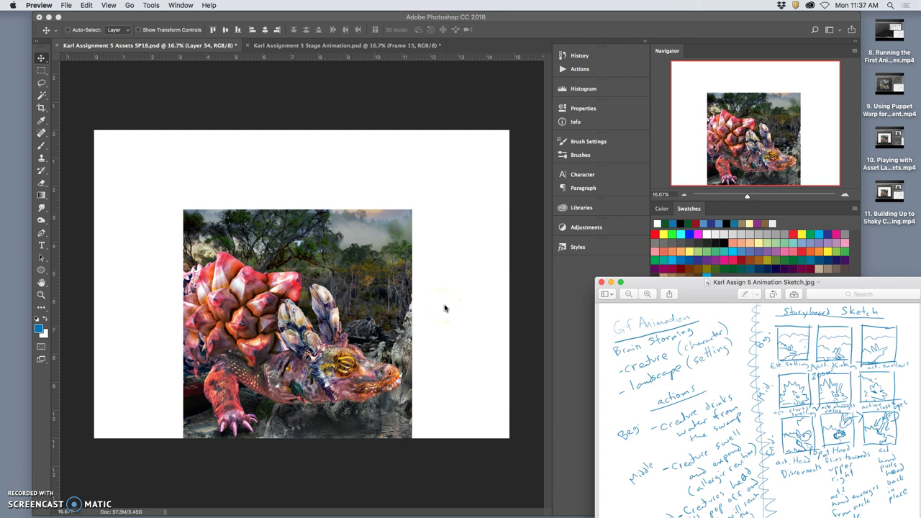
Back in Photoshop, deselect and delete the empty Layer 34.
{"action": "left_click", "coordinate": [444, 307]}
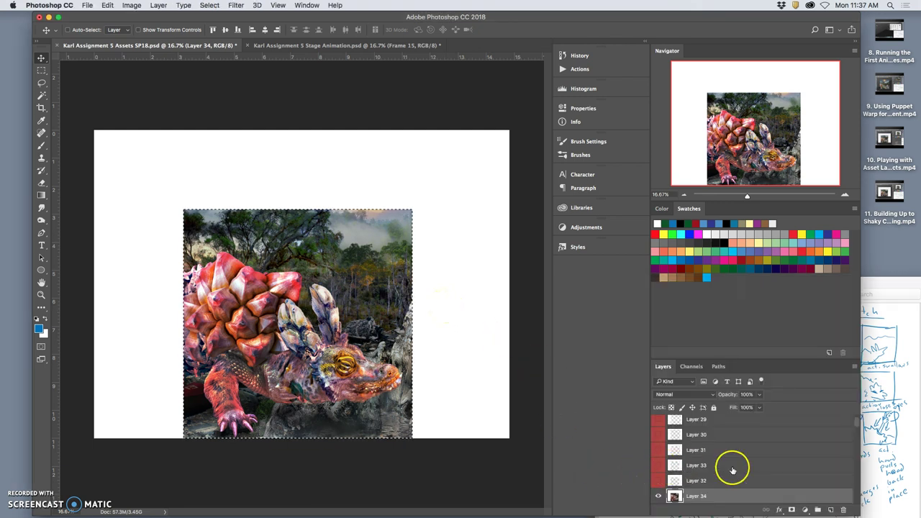
{"action": "scroll", "coordinate": [732, 469], "scroll_direction": "down", "scroll_amount": 1}
{"action": "key", "text": "super+d"}
{"action": "key", "text": "Delete"}
Give Layer 31 and the zoomed out frame layer green colour labels.
{"action": "left_click", "coordinate": [702, 480]}
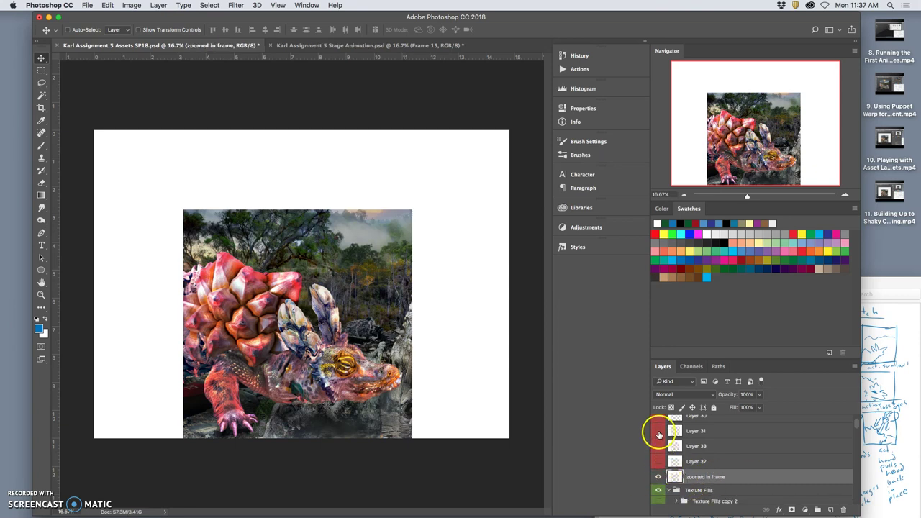
{"action": "scroll", "coordinate": [683, 460], "scroll_direction": "up", "scroll_amount": 1}
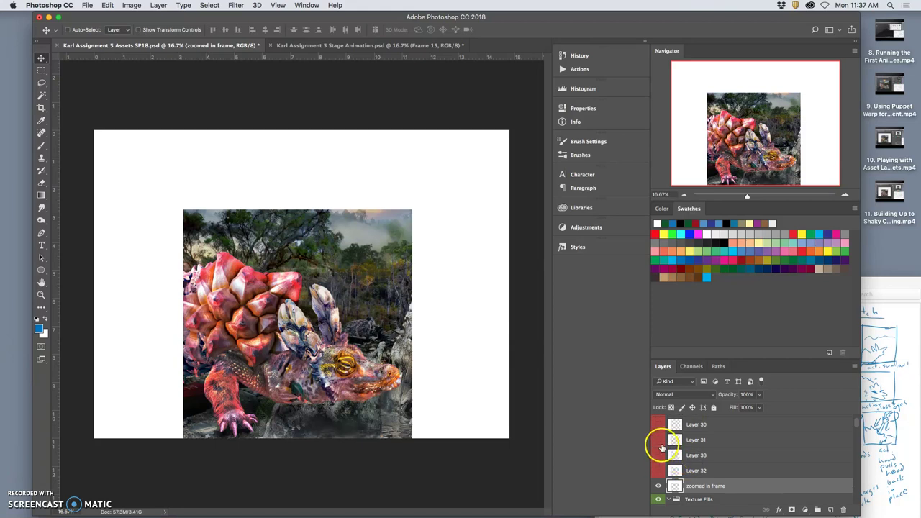
{"action": "right_click", "coordinate": [662, 447]}
{"action": "left_click", "coordinate": [691, 455]}
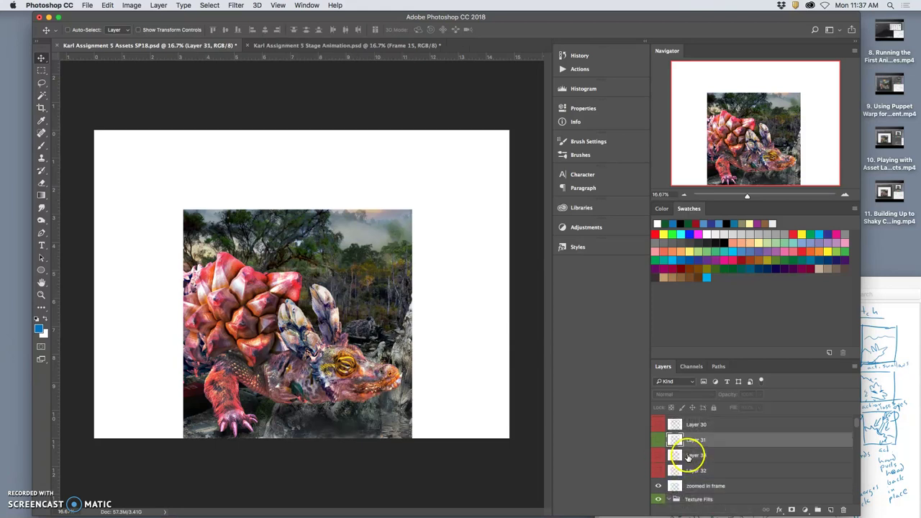
{"action": "scroll", "coordinate": [689, 457], "scroll_direction": "up", "scroll_amount": 3}
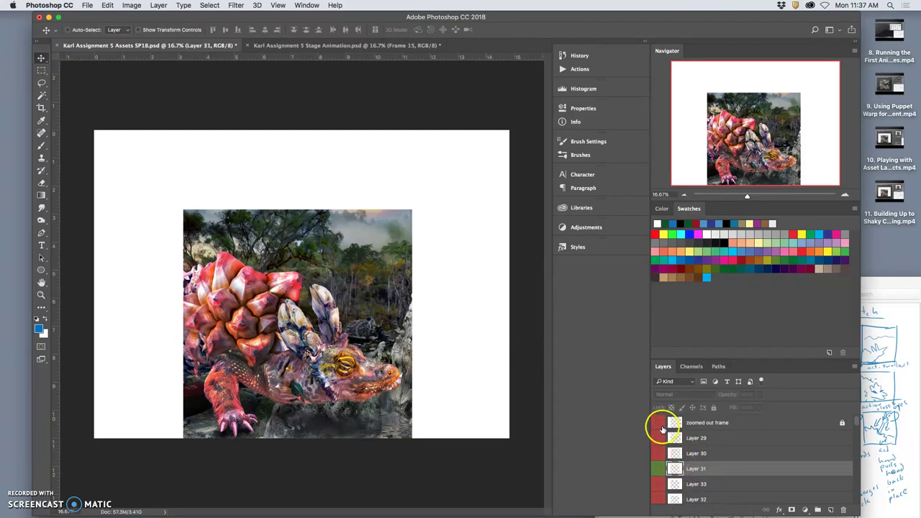
{"action": "right_click", "coordinate": [662, 429]}
{"action": "left_click", "coordinate": [687, 479]}
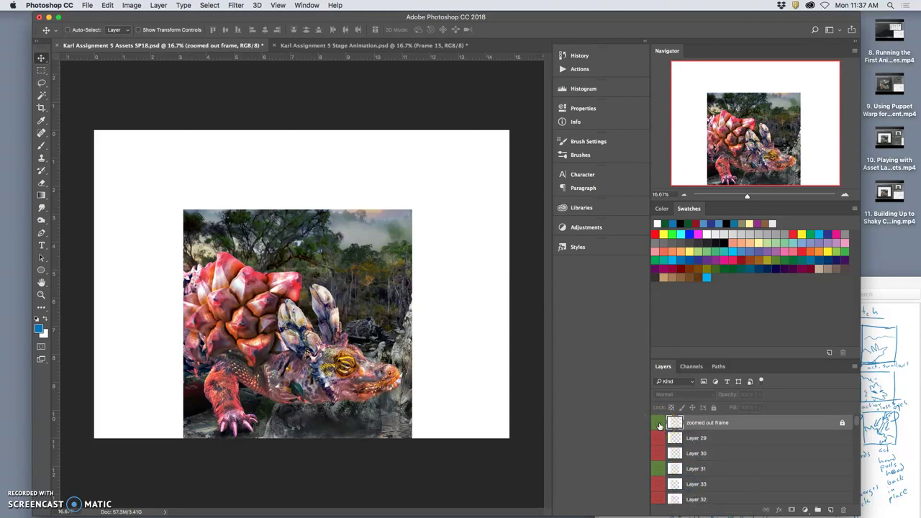
Label Layer 30 and Layer 33 green and relabel Layer 31 red.
{"action": "right_click", "coordinate": [660, 458]}
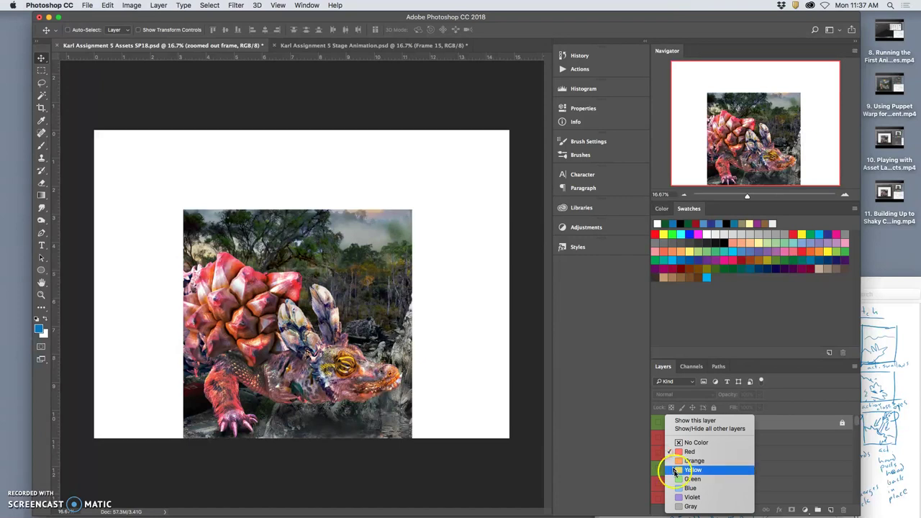
{"action": "left_click", "coordinate": [663, 484]}
{"action": "right_click", "coordinate": [663, 468]}
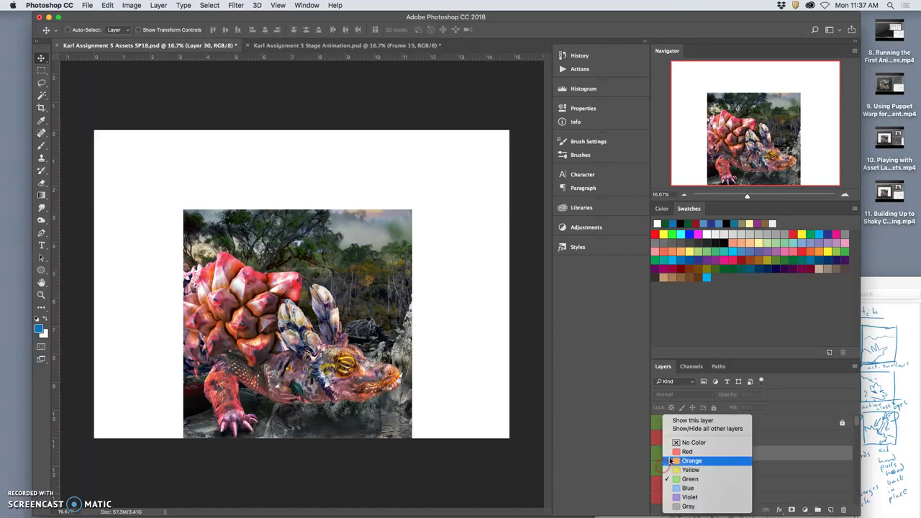
{"action": "left_click", "coordinate": [688, 450]}
{"action": "scroll", "coordinate": [666, 487], "scroll_direction": "down", "scroll_amount": 1}
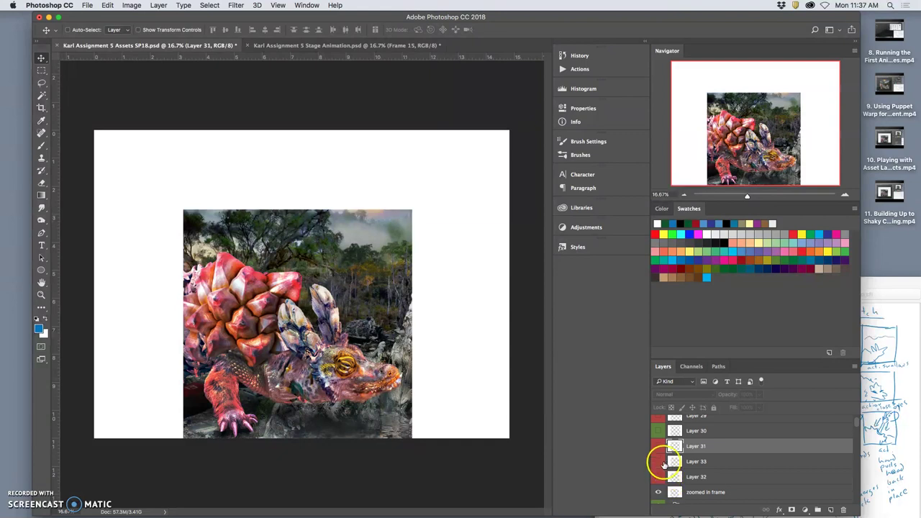
{"action": "right_click", "coordinate": [662, 463]}
{"action": "left_click", "coordinate": [676, 479]}
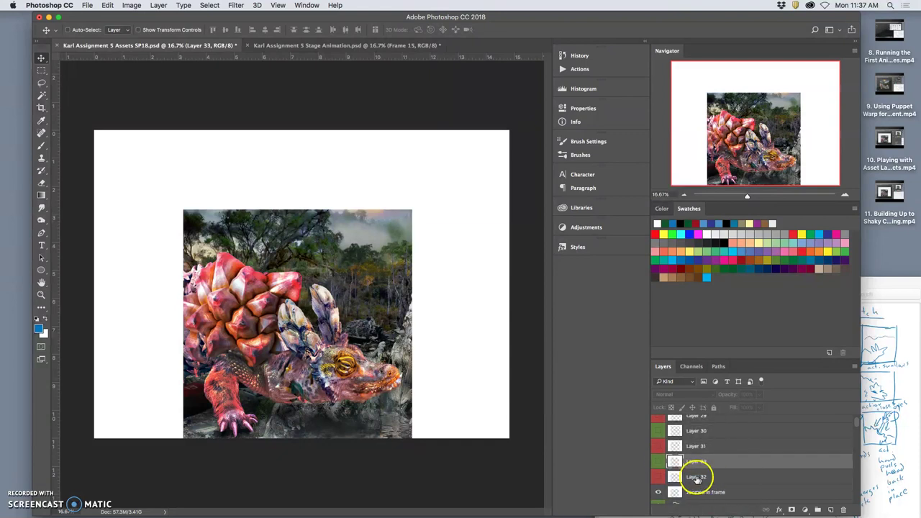
Hide the zoomed in frame and show Layer 33's wider sunset framing.
{"action": "left_click", "coordinate": [658, 494]}
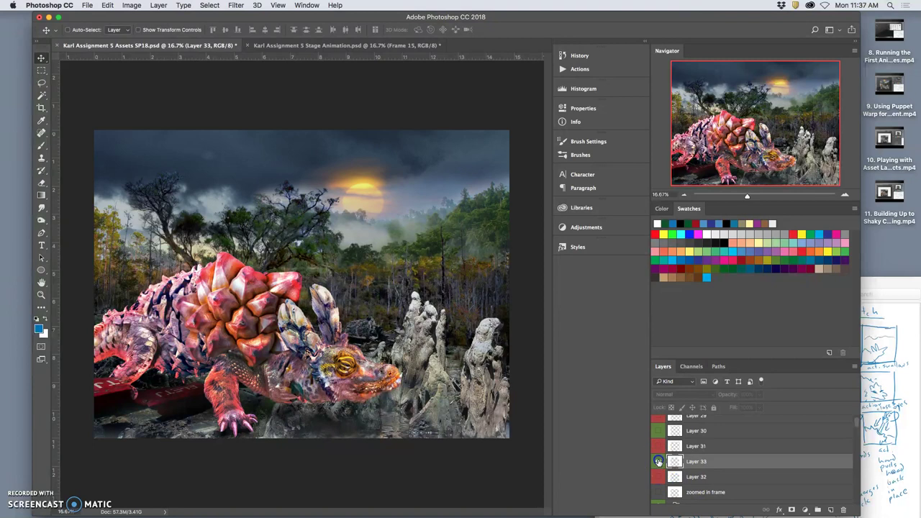
{"action": "left_click", "coordinate": [658, 463]}
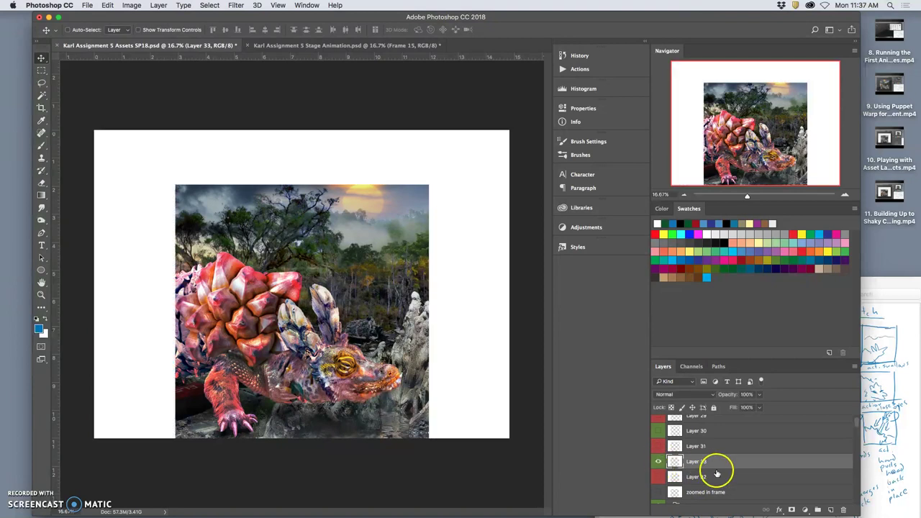
{"action": "scroll", "coordinate": [717, 472], "scroll_direction": "down", "scroll_amount": 2}
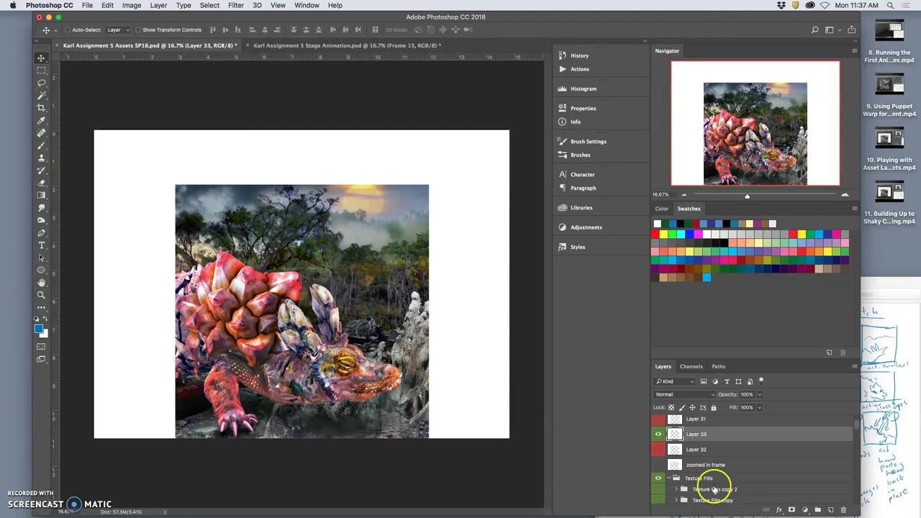
{"action": "scroll", "coordinate": [714, 489], "scroll_direction": "down", "scroll_amount": 1}
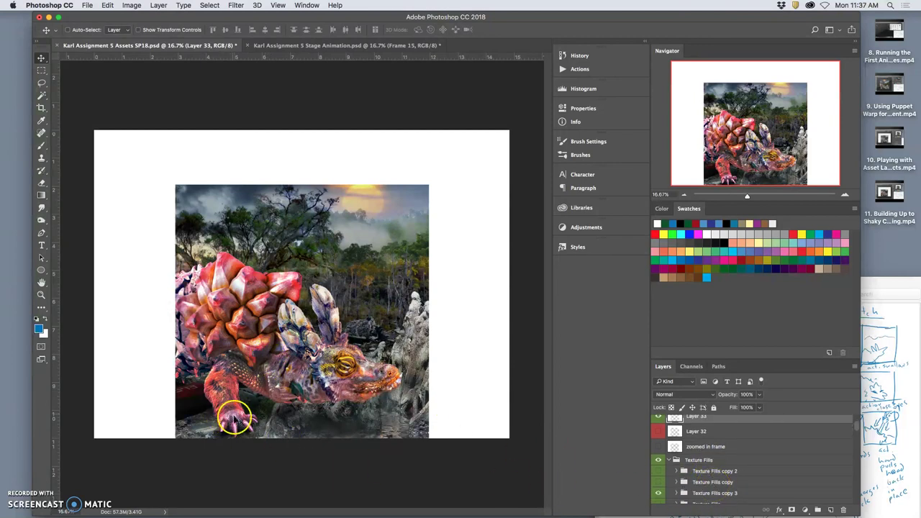
{"action": "scroll", "coordinate": [680, 472], "scroll_direction": "down", "scroll_amount": 1}
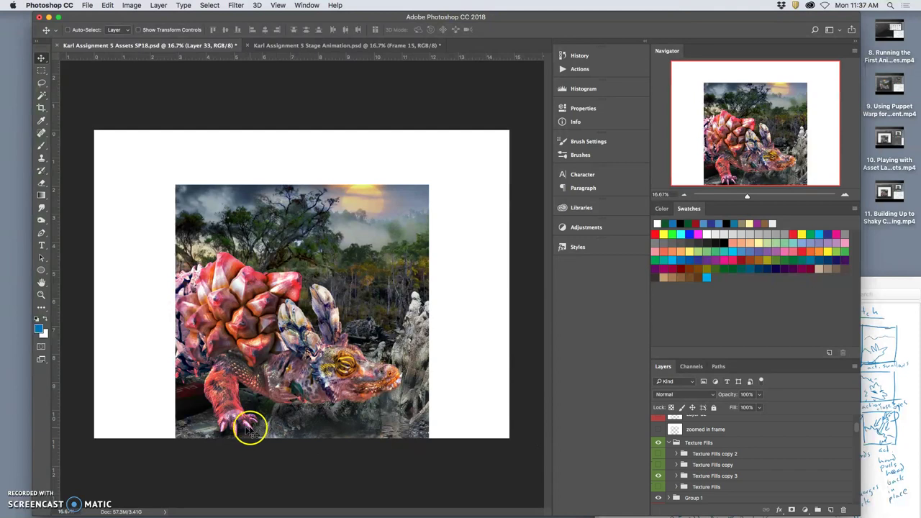
{"action": "scroll", "coordinate": [707, 468], "scroll_direction": "down", "scroll_amount": 1}
Show Texture Fills copy 2 instead of copy 3, then collapse and re-expand the group.
{"action": "left_click", "coordinate": [657, 444]}
{"action": "left_click", "coordinate": [657, 466]}
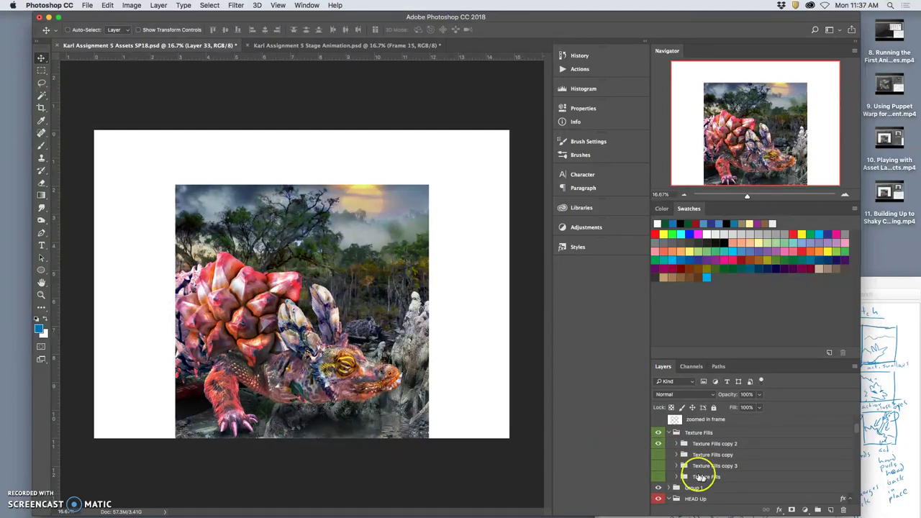
{"action": "scroll", "coordinate": [701, 437], "scroll_direction": "down", "scroll_amount": 1}
{"action": "left_click", "coordinate": [699, 434]}
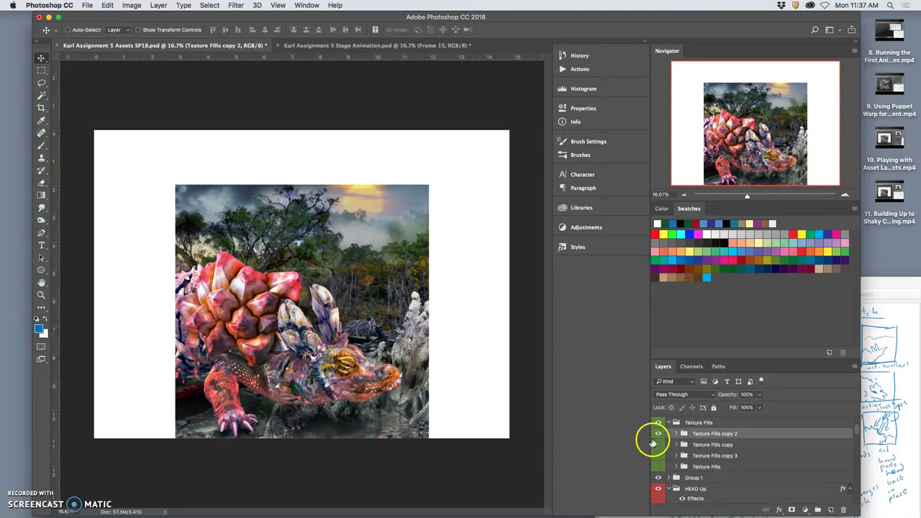
{"action": "left_click", "coordinate": [669, 422]}
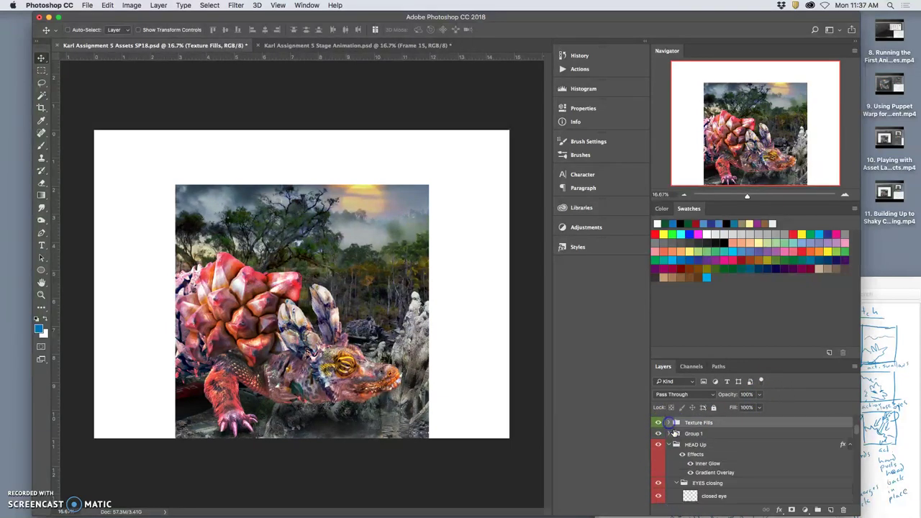
{"action": "left_click", "coordinate": [669, 423]}
{"action": "scroll", "coordinate": [701, 478], "scroll_direction": "down", "scroll_amount": 1}
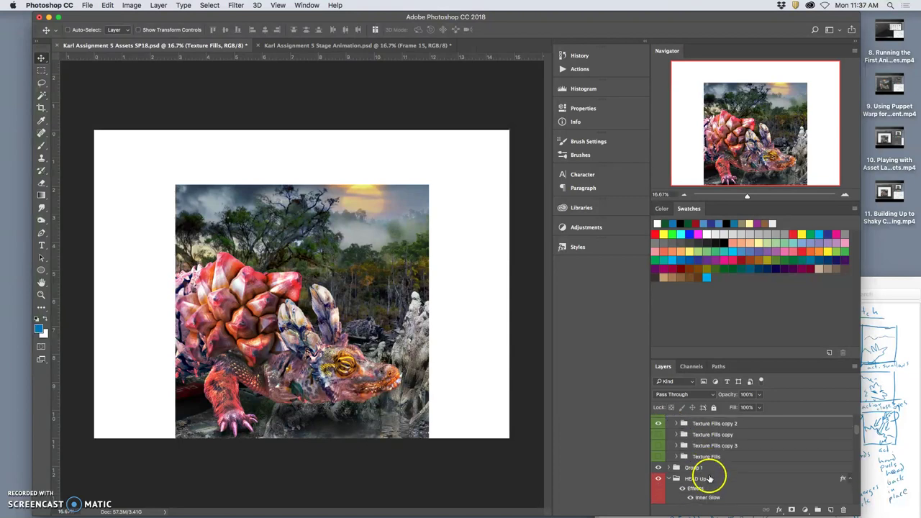
Toggle the HEAD Up group on and off repeatedly to compare head and body.
{"action": "left_click", "coordinate": [695, 478]}
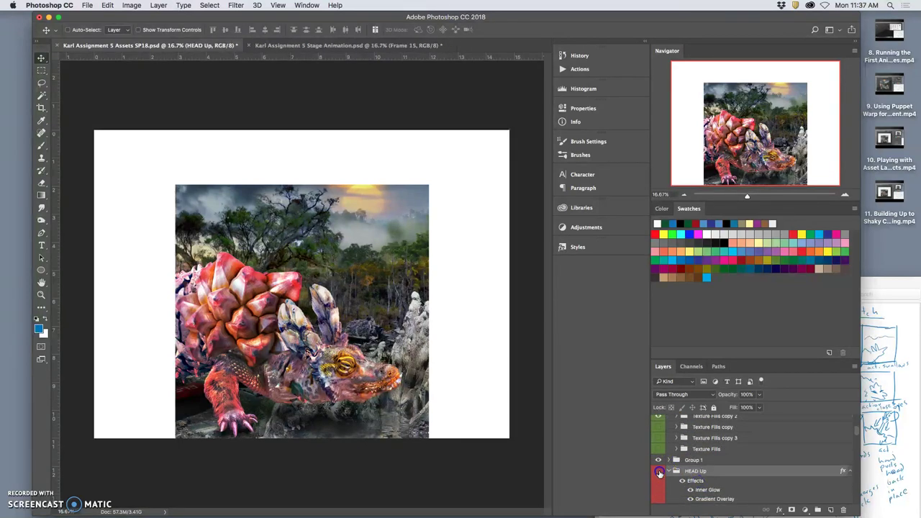
{"action": "left_click", "coordinate": [658, 471]}
{"action": "left_click", "coordinate": [658, 471]}
{"action": "left_click", "coordinate": [658, 471]}
{"action": "left_click", "coordinate": [658, 471]}
{"action": "left_click", "coordinate": [658, 471]}
{"action": "left_click", "coordinate": [658, 471]}
{"action": "left_click", "coordinate": [658, 472]}
{"action": "left_click", "coordinate": [659, 471]}
{"action": "left_click", "coordinate": [658, 471]}
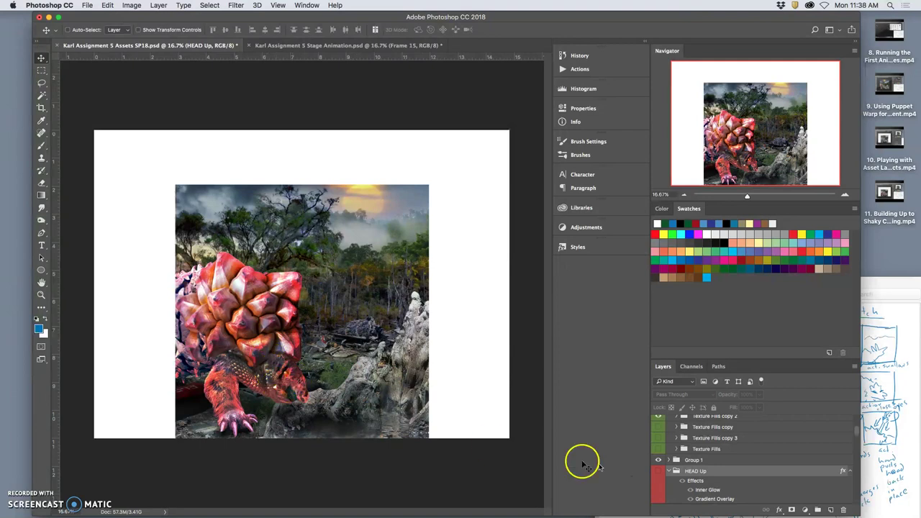
{"action": "left_click", "coordinate": [658, 472]}
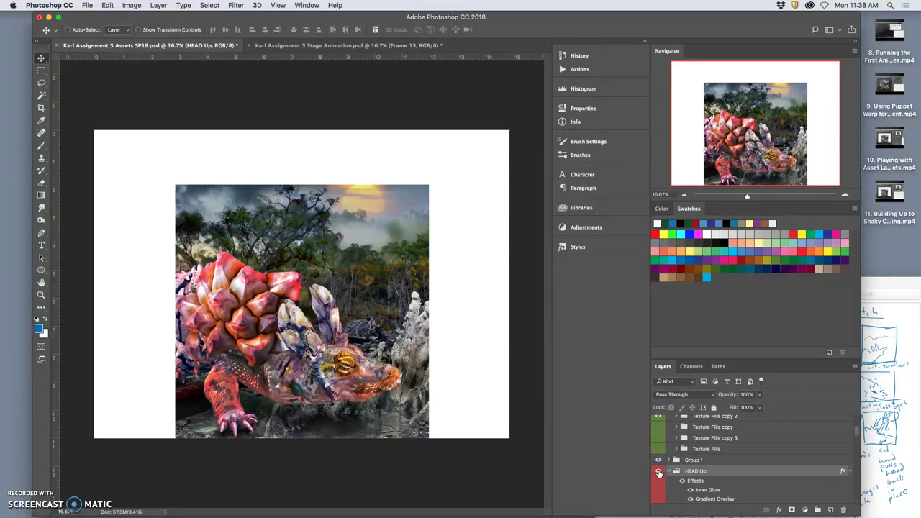
{"action": "left_click", "coordinate": [658, 473]}
Show the HEAD Up head and drag it slightly right and upward.
{"action": "left_click", "coordinate": [659, 473]}
{"action": "left_click", "coordinate": [698, 474]}
{"action": "left_click_drag", "start_coordinate": [329, 367], "coordinate": [342, 355]}
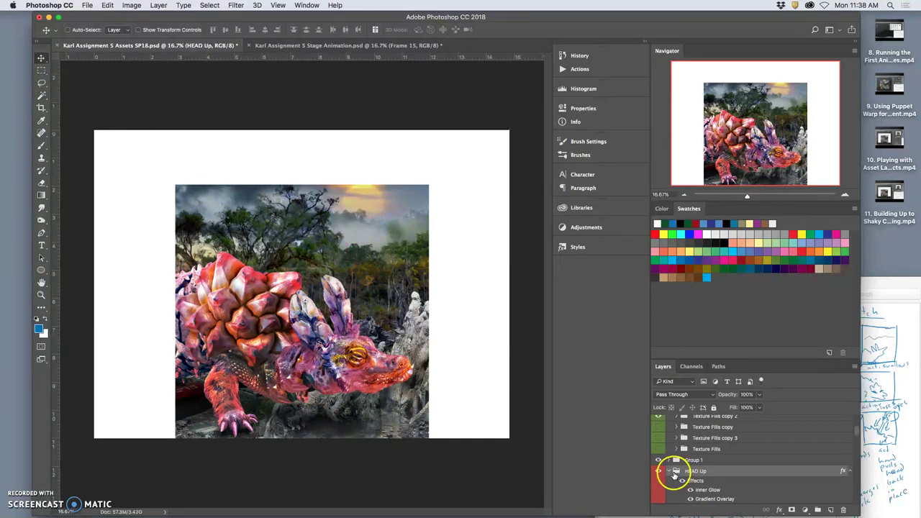
Set HEAD Up's Gradient Overlay opacity to 47% in its layer style.
{"action": "double_click", "coordinate": [697, 480]}
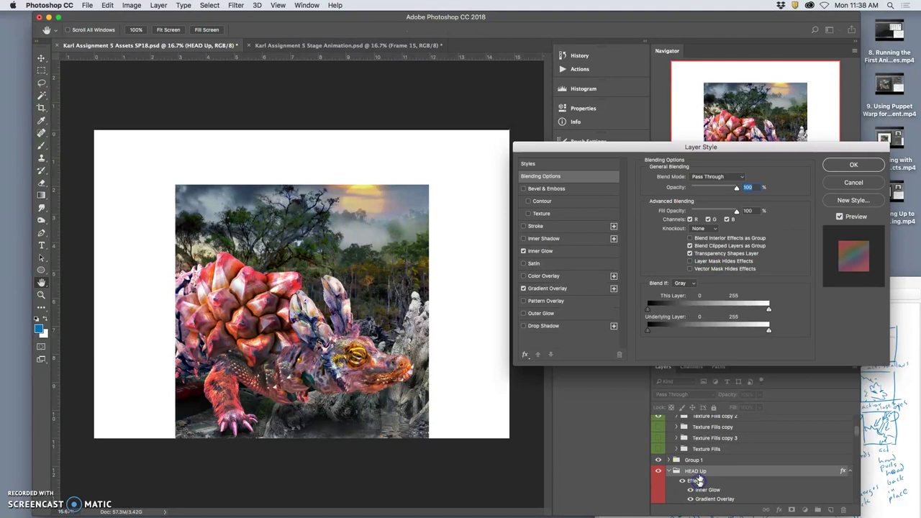
{"action": "left_click", "coordinate": [567, 251]}
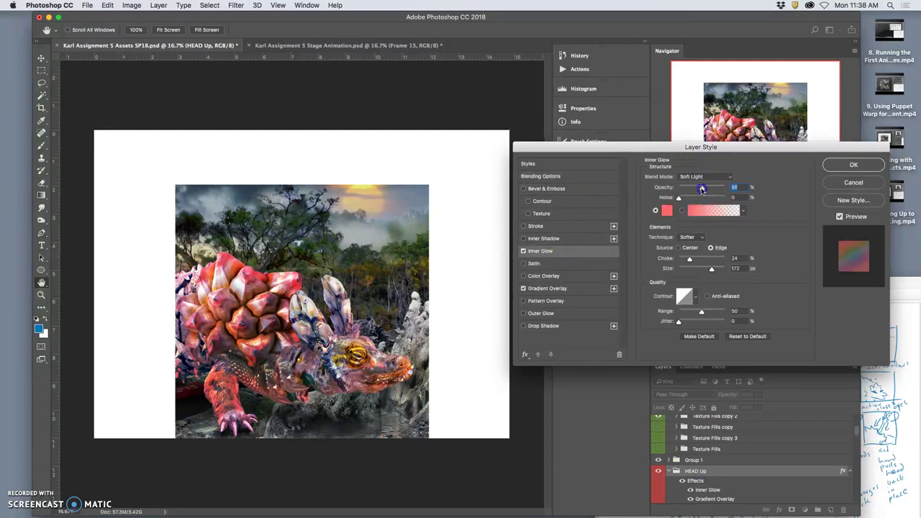
{"action": "left_click", "coordinate": [575, 287]}
{"action": "left_click_drag", "start_coordinate": [699, 203], "coordinate": [699, 189]}
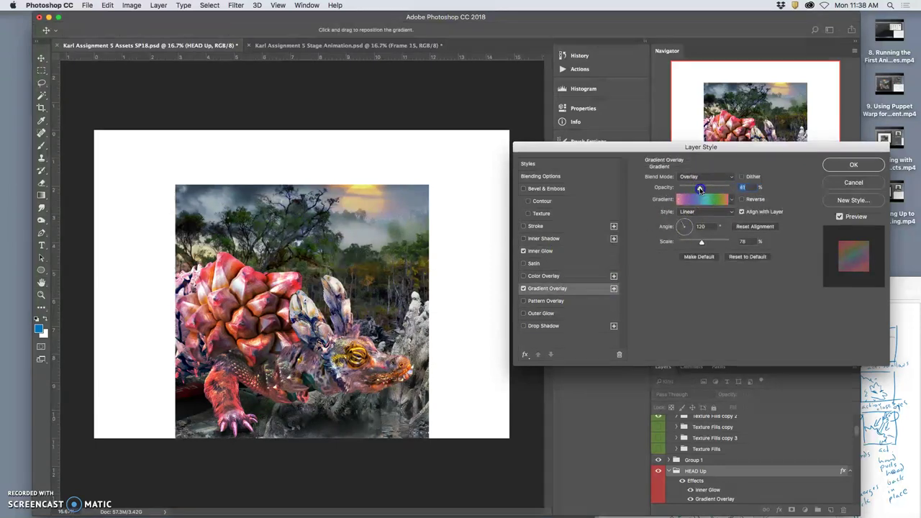
{"action": "left_click", "coordinate": [853, 166]}
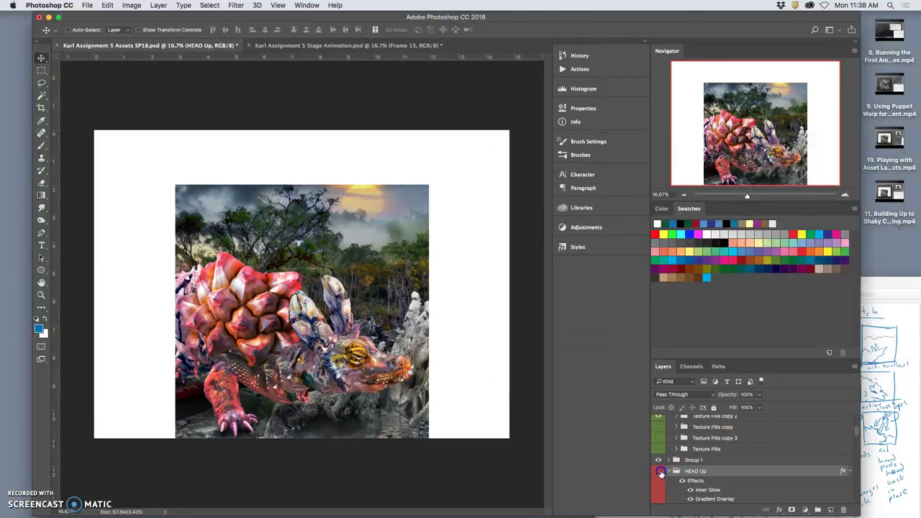
Hide the HEAD Up group and expand it to view its sublayers.
{"action": "left_click", "coordinate": [661, 472]}
{"action": "left_click", "coordinate": [712, 470]}
{"action": "scroll", "coordinate": [717, 474], "scroll_direction": "down", "scroll_amount": 5}
{"action": "scroll", "coordinate": [717, 475], "scroll_direction": "down", "scroll_amount": 4}
Undo the old mouth layer, lasso the creature's mouth area and copy it to Layer 34.
{"action": "left_click", "coordinate": [778, 494]}
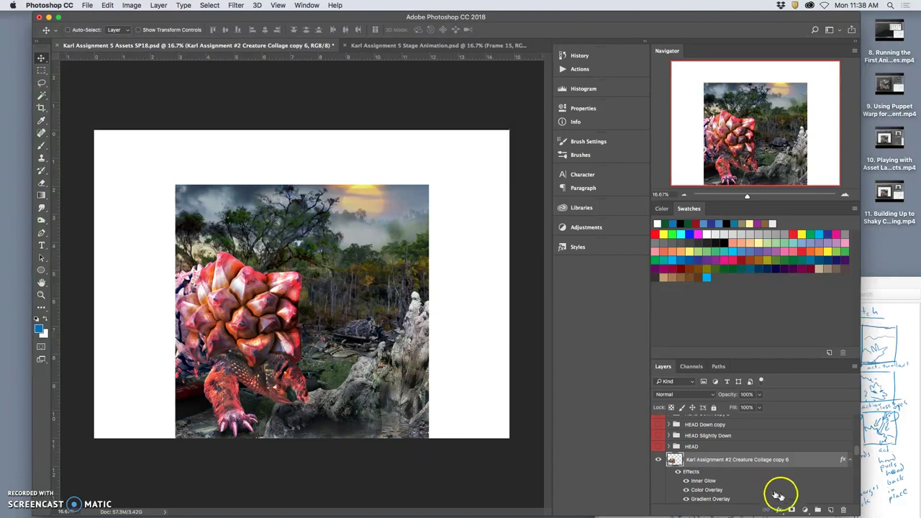
{"action": "left_click", "coordinate": [830, 510]}
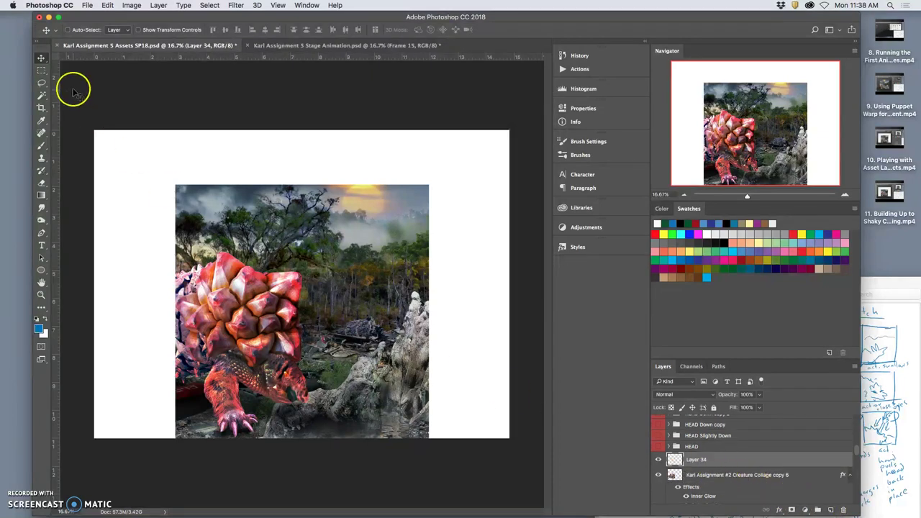
{"action": "key", "text": "BackSpace"}
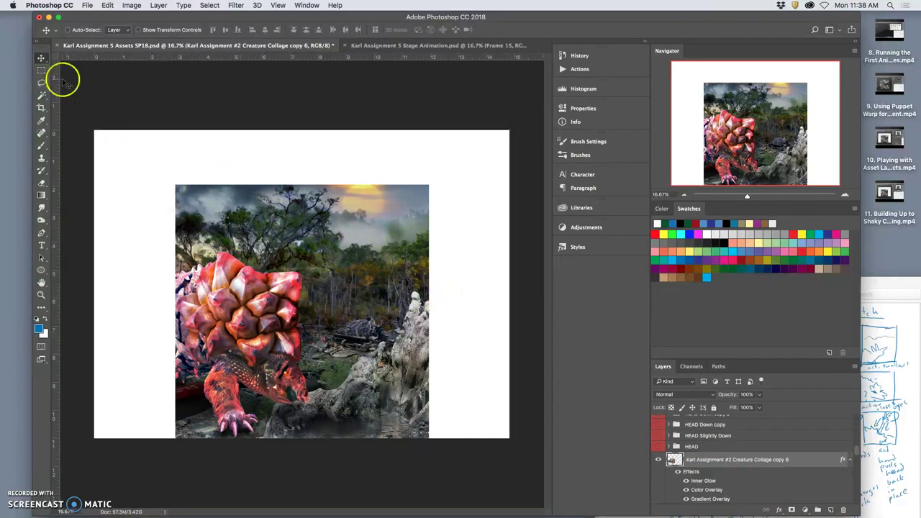
{"action": "left_click", "coordinate": [41, 82]}
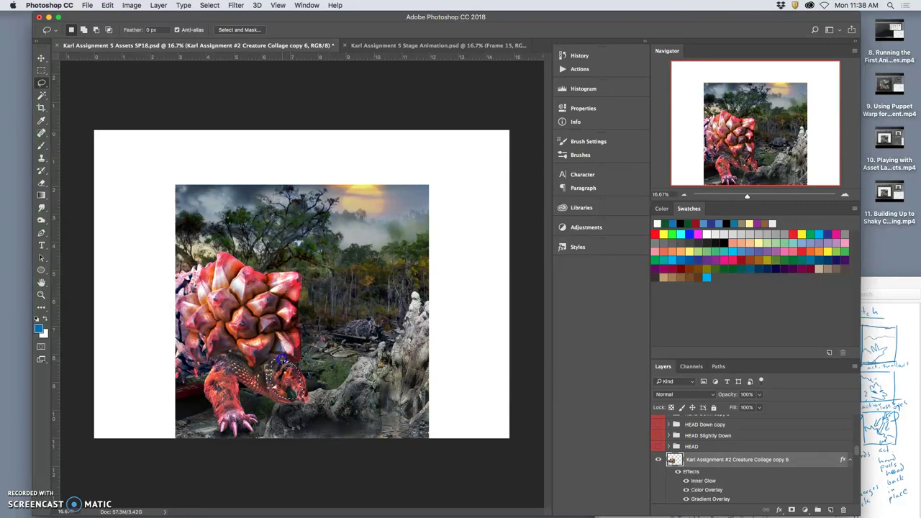
{"action": "mouse_move", "coordinate": [302, 387]}
{"action": "left_mouse_down"}
{"action": "mouse_move", "coordinate": [322, 402]}
{"action": "mouse_move", "coordinate": [290, 385]}
{"action": "left_mouse_up"}
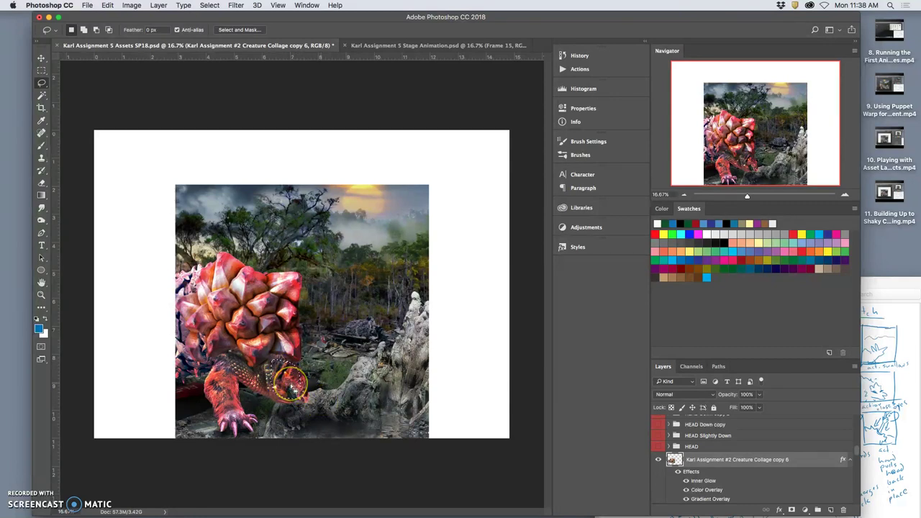
{"action": "key", "text": "super+j"}
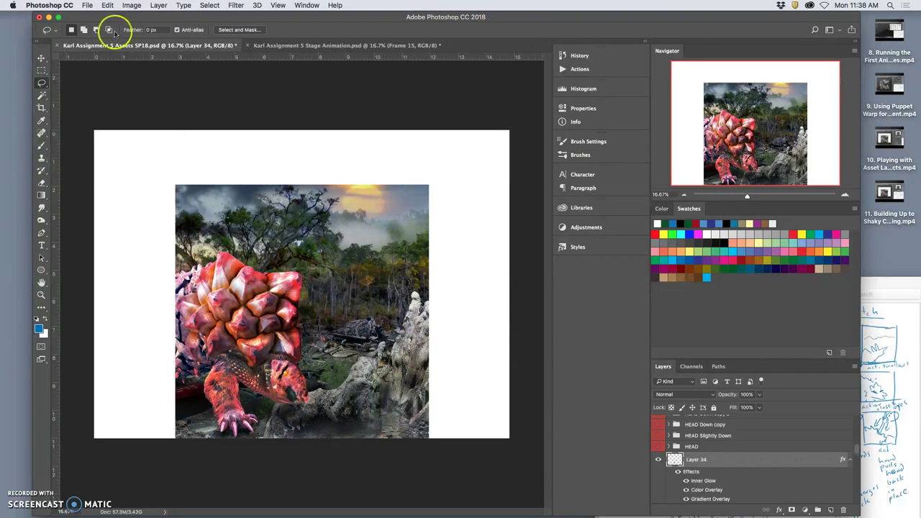
Apply Levels to Layer 34 with input black 104 and output white 123.
{"action": "left_click", "coordinate": [131, 6]}
{"action": "mouse_move", "coordinate": [192, 36]}
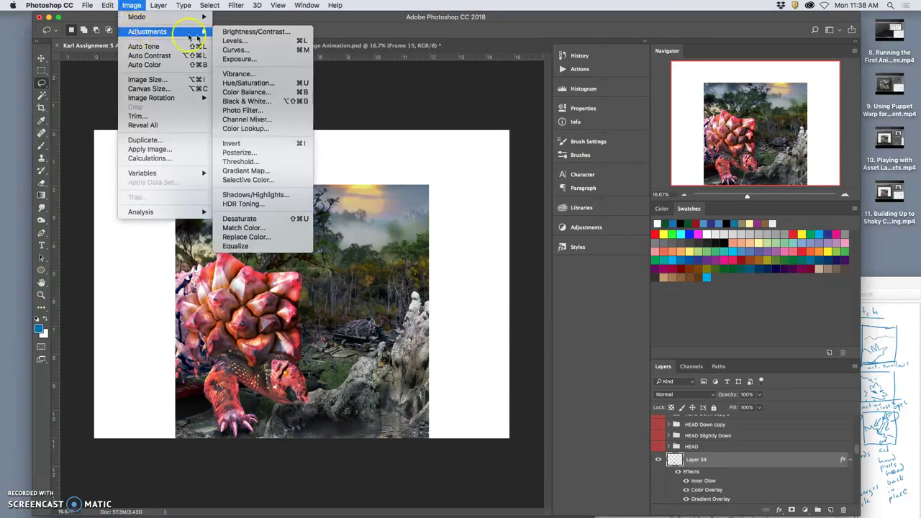
{"action": "left_click", "coordinate": [234, 41]}
{"action": "left_click_drag", "start_coordinate": [647, 176], "coordinate": [695, 175]}
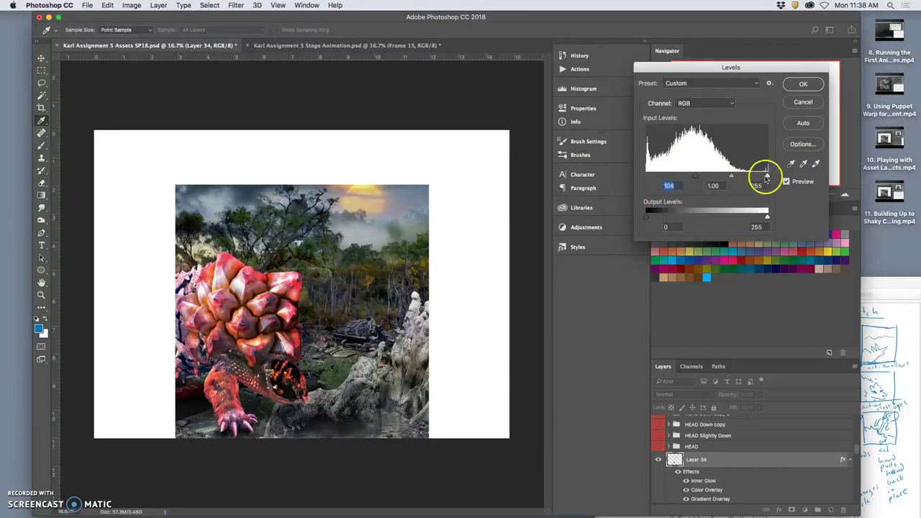
{"action": "left_click_drag", "start_coordinate": [766, 215], "coordinate": [704, 219]}
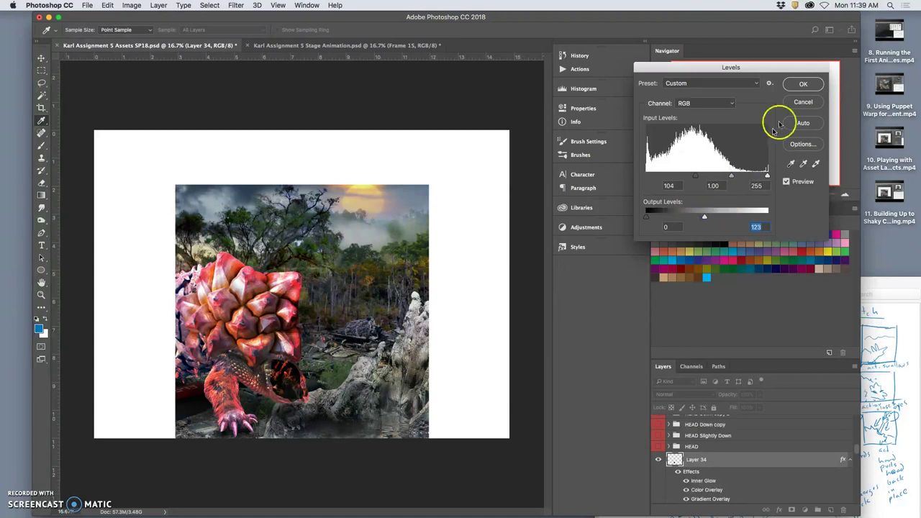
{"action": "left_click", "coordinate": [802, 84]}
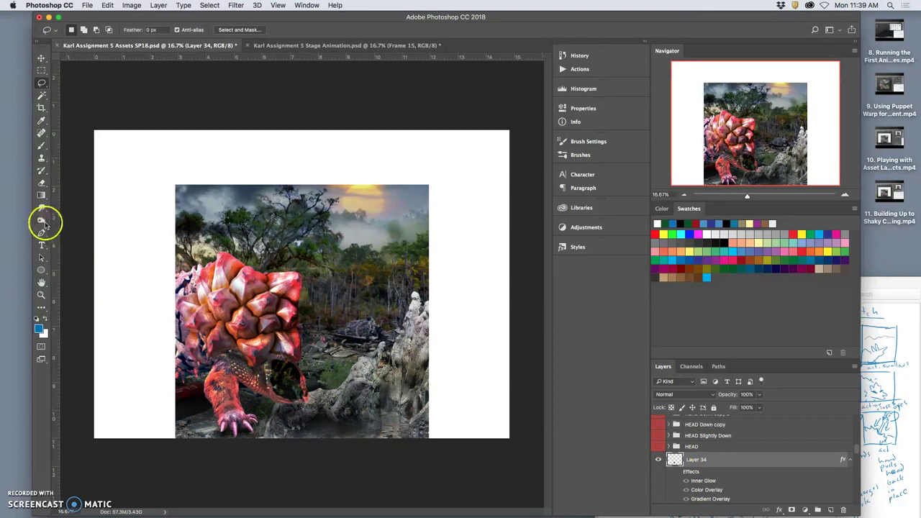
Burn the mouth hole darker with a 111 px brush, then begin renaming Layer 34.
{"action": "left_click", "coordinate": [42, 221]}
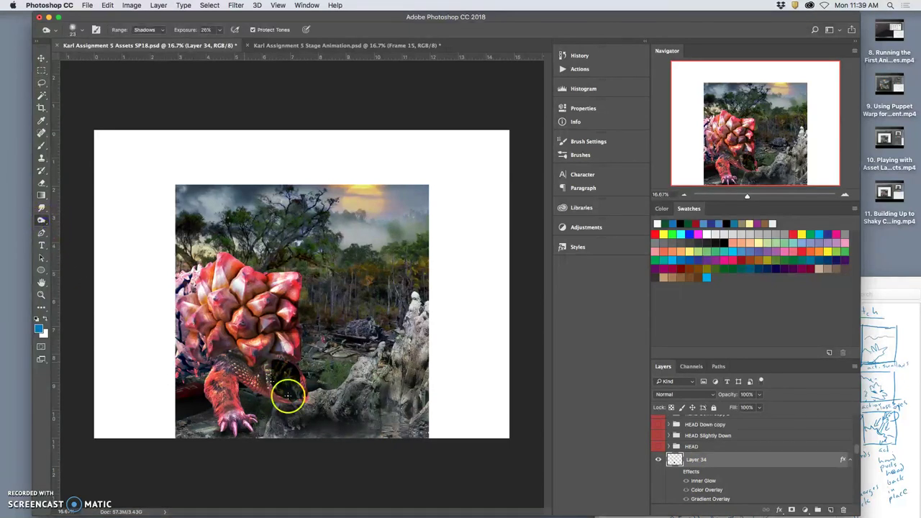
{"action": "left_click", "coordinate": [83, 34]}
{"action": "left_click", "coordinate": [118, 60]}
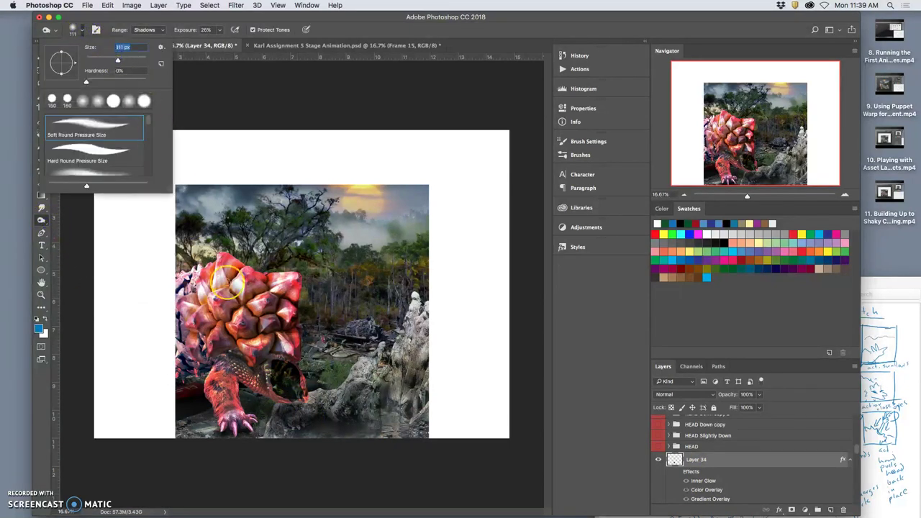
{"action": "left_click", "coordinate": [277, 384]}
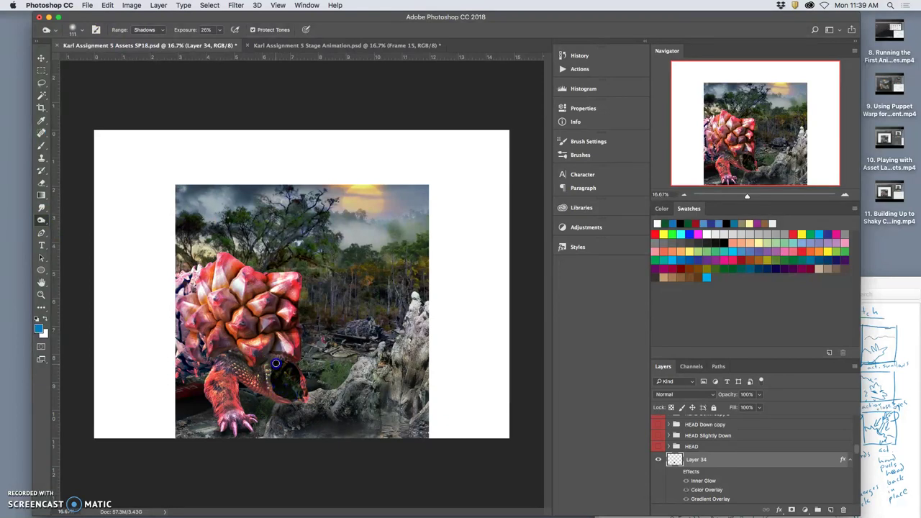
{"action": "left_click_drag", "start_coordinate": [293, 388], "coordinate": [295, 394]}
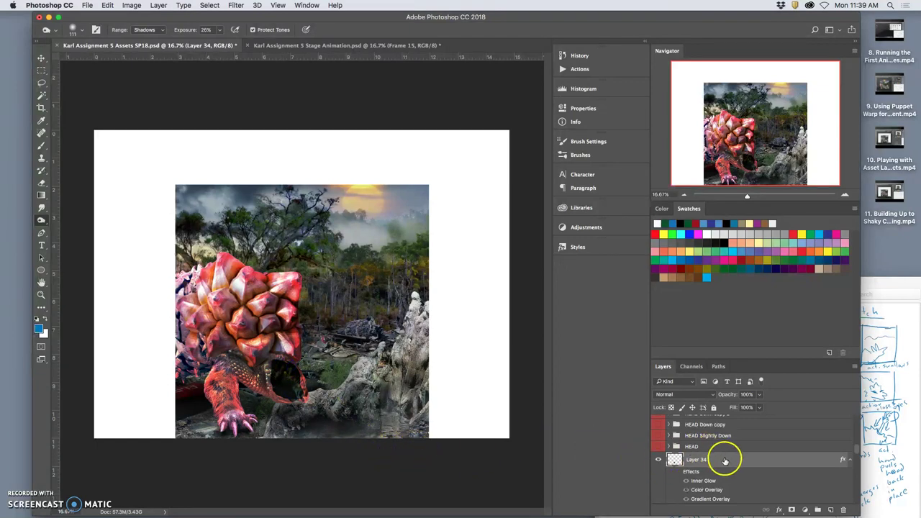
{"action": "scroll", "coordinate": [725, 461], "scroll_direction": "up", "scroll_amount": 1}
{"action": "double_click", "coordinate": [697, 476]}
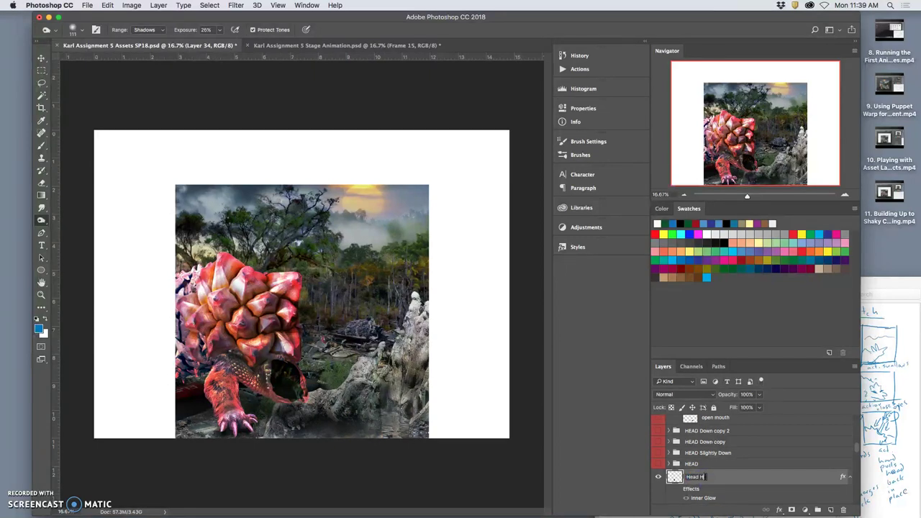
Name Layer 34 'Head Hole' and make the HEAD Up head visible again.
{"action": "left_click", "coordinate": [743, 478]}
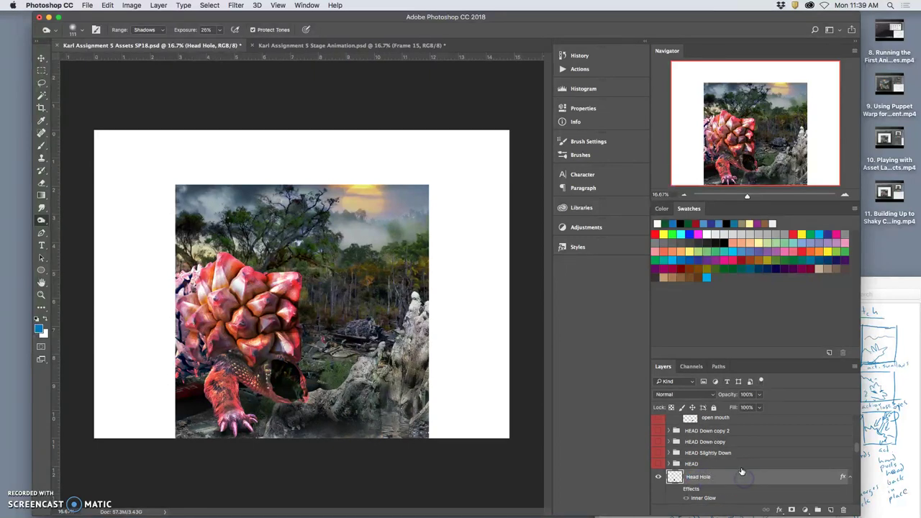
{"action": "scroll", "coordinate": [742, 471], "scroll_direction": "up", "scroll_amount": 5}
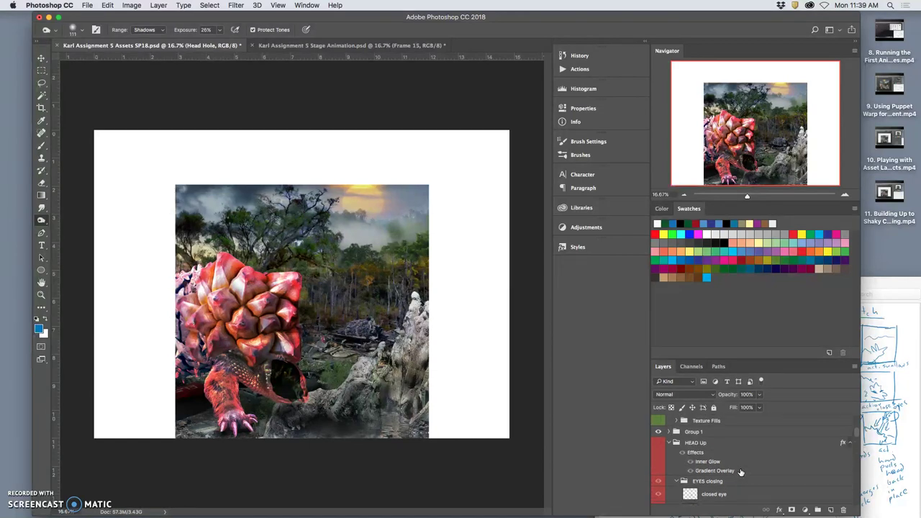
{"action": "scroll", "coordinate": [741, 472], "scroll_direction": "up", "scroll_amount": 1}
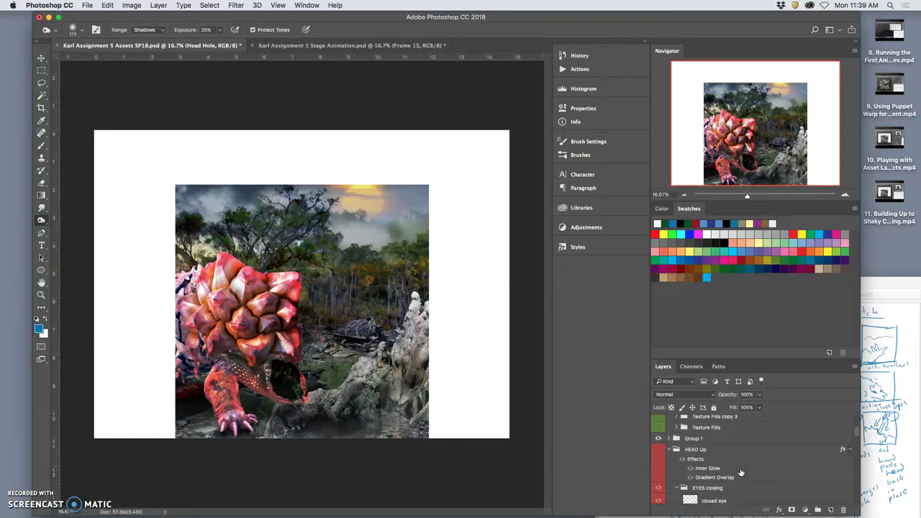
{"action": "left_click", "coordinate": [659, 450]}
{"action": "left_click", "coordinate": [659, 450]}
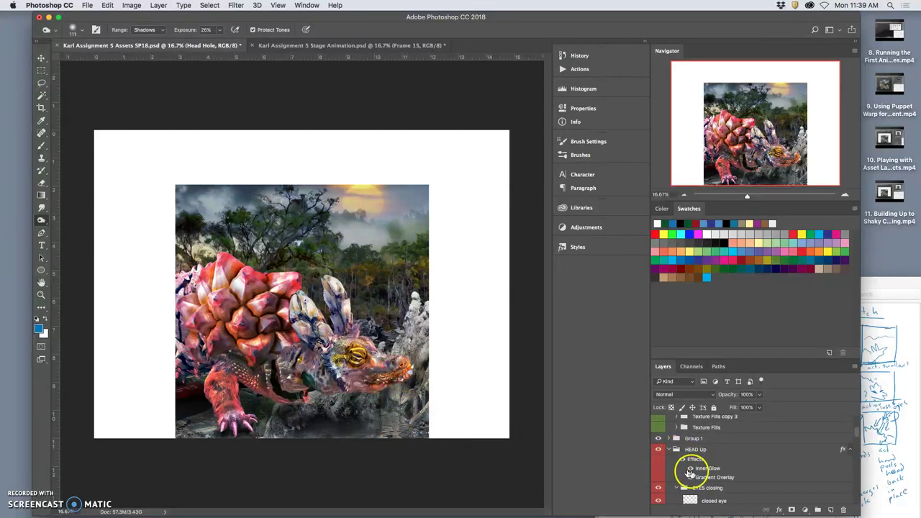
Browse the layer stack and toggle the HEAD Up head off and on to compare.
{"action": "scroll", "coordinate": [704, 477], "scroll_direction": "down", "scroll_amount": 2}
{"action": "scroll", "coordinate": [704, 477], "scroll_direction": "down", "scroll_amount": 5}
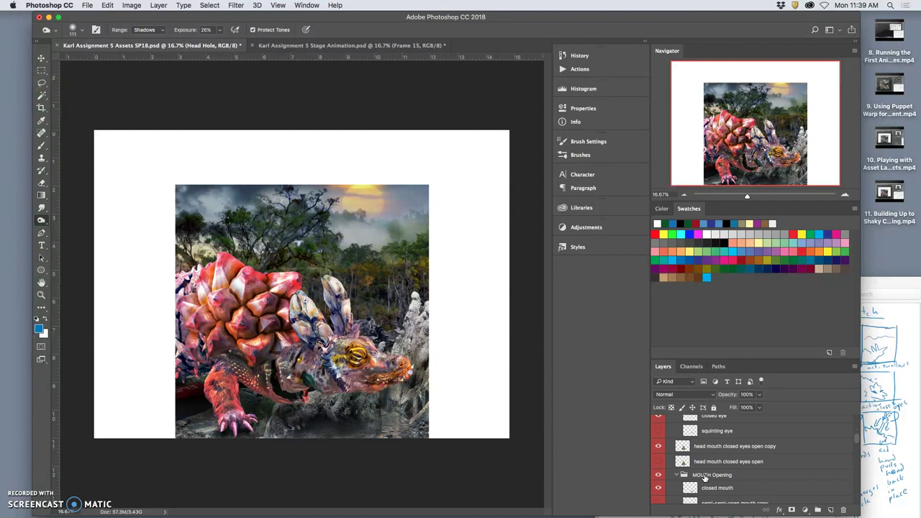
{"action": "scroll", "coordinate": [704, 477], "scroll_direction": "down", "scroll_amount": 5}
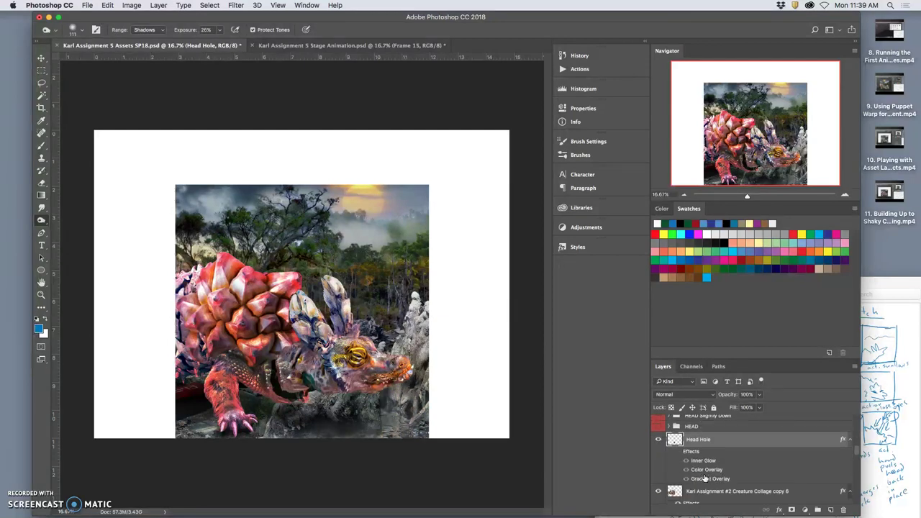
{"action": "scroll", "coordinate": [704, 477], "scroll_direction": "up", "scroll_amount": 5}
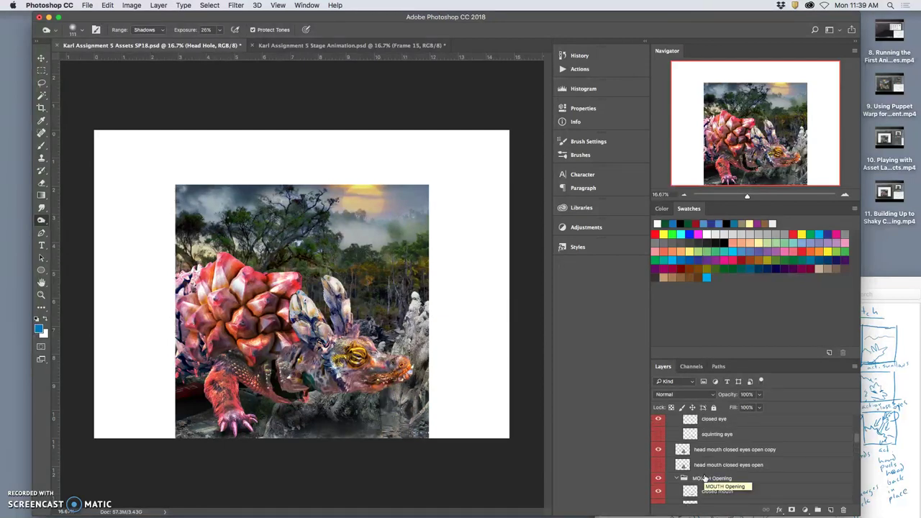
{"action": "scroll", "coordinate": [704, 478], "scroll_direction": "down", "scroll_amount": 3}
{"action": "scroll", "coordinate": [704, 476], "scroll_direction": "up", "scroll_amount": 5}
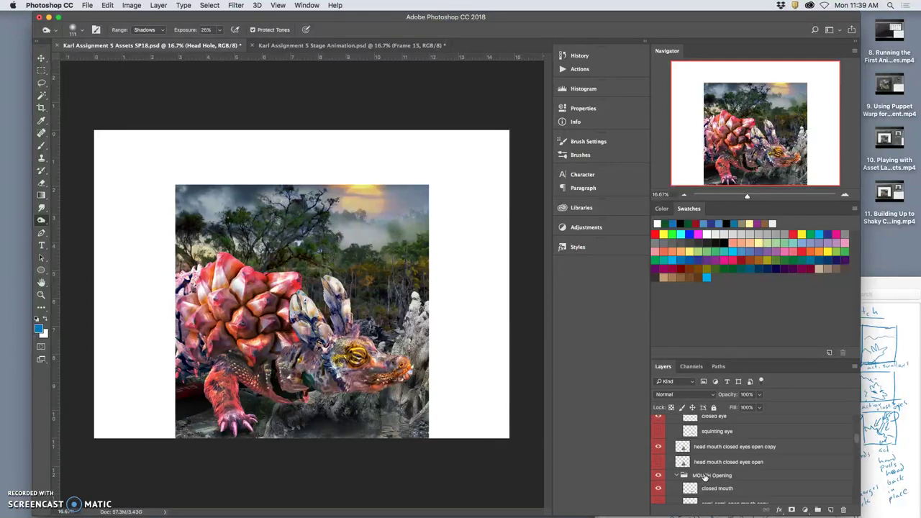
{"action": "scroll", "coordinate": [704, 476], "scroll_direction": "up", "scroll_amount": 1}
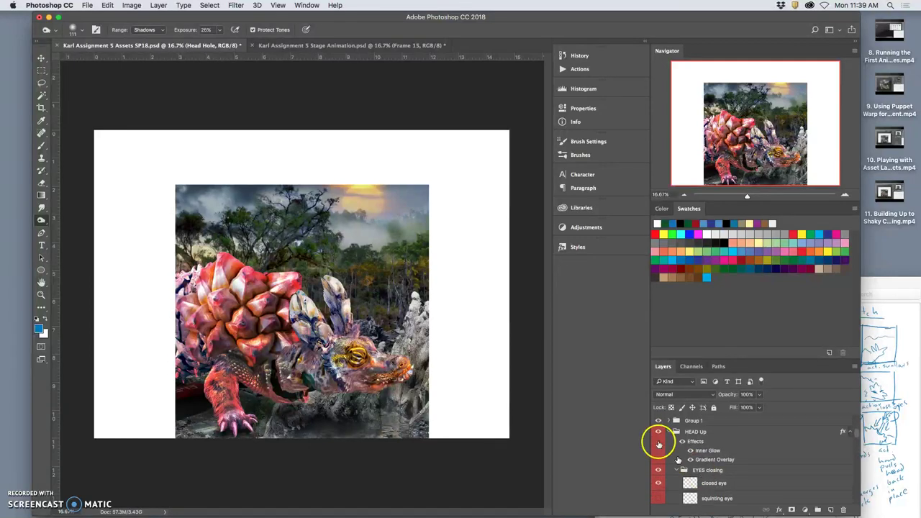
{"action": "left_click", "coordinate": [656, 432]}
{"action": "left_click", "coordinate": [656, 433]}
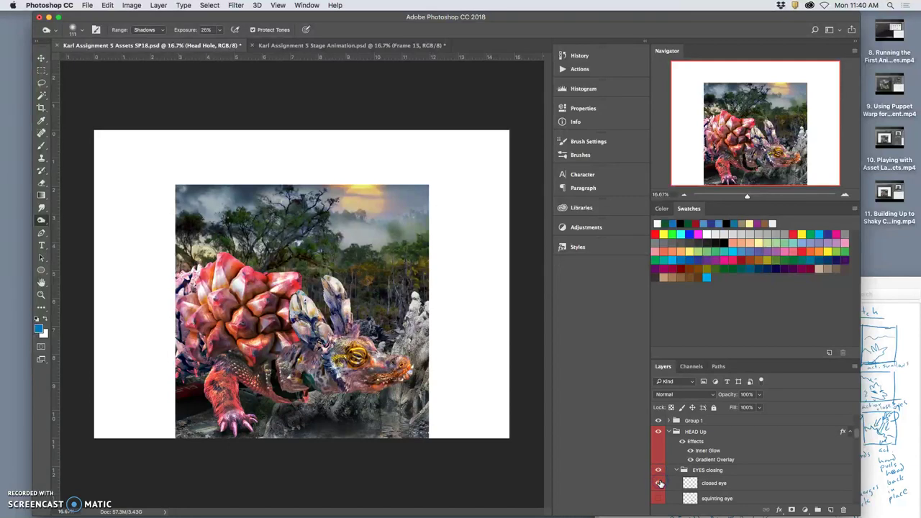
Show the squinting and closed eye layers and select the HEAD Up group.
{"action": "left_click", "coordinate": [658, 495]}
{"action": "left_click", "coordinate": [659, 476]}
{"action": "left_click", "coordinate": [658, 483]}
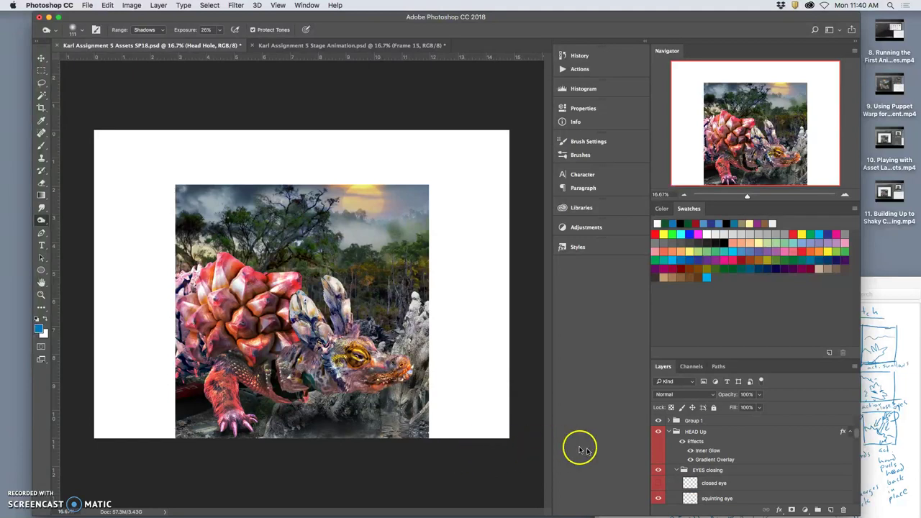
{"action": "left_click", "coordinate": [692, 432]}
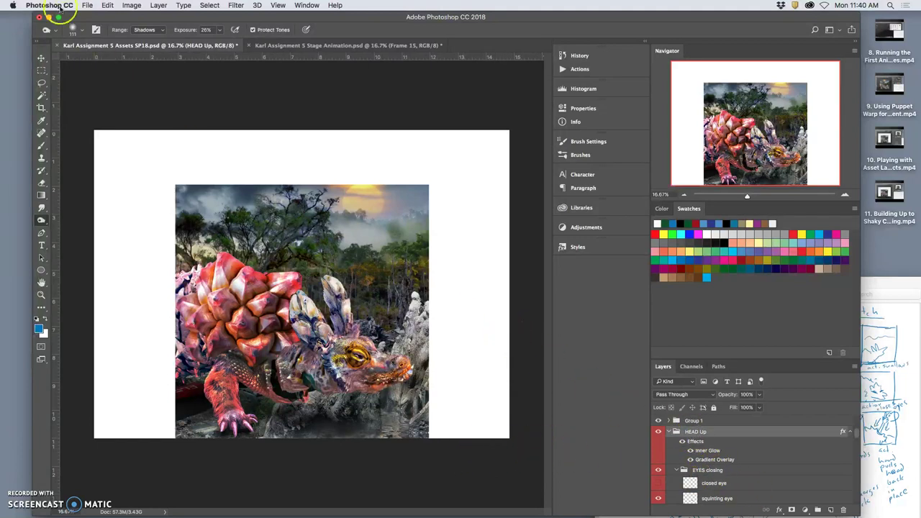
{"action": "left_click", "coordinate": [107, 5]}
Skew the HEAD Up head slightly by its corners with Free Transform and apply it.
{"action": "left_click", "coordinate": [131, 210]}
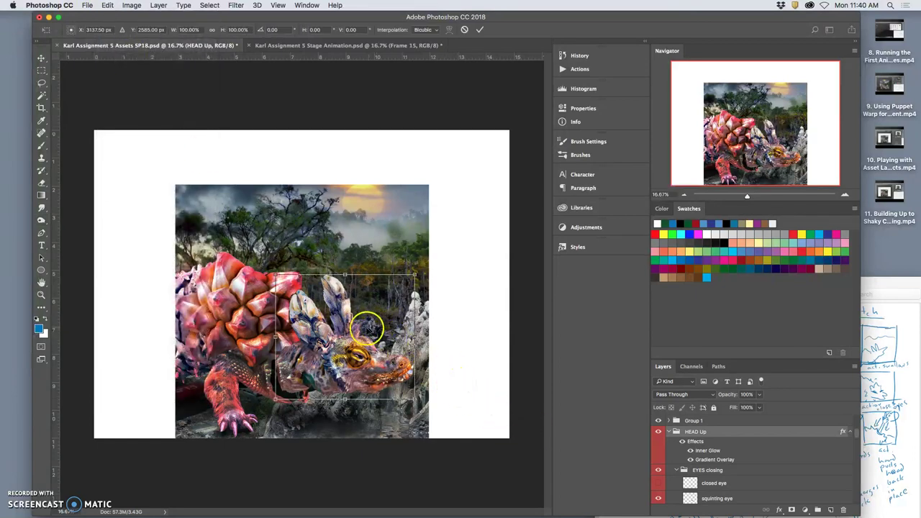
{"action": "right_click", "coordinate": [367, 329]}
{"action": "left_click", "coordinate": [386, 361]}
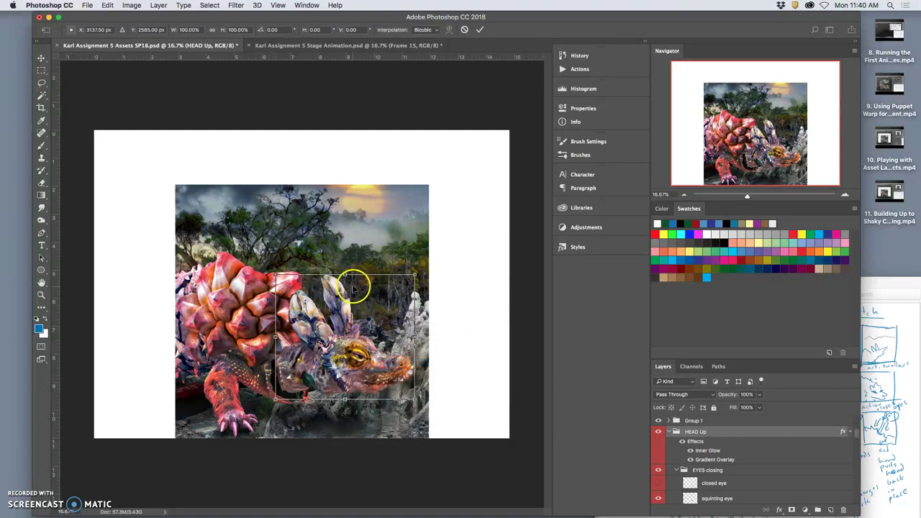
{"action": "left_click_drag", "start_coordinate": [415, 274], "coordinate": [418, 273]}
{"action": "left_click", "coordinate": [276, 275]}
{"action": "left_click_drag", "start_coordinate": [276, 276], "coordinate": [276, 273]}
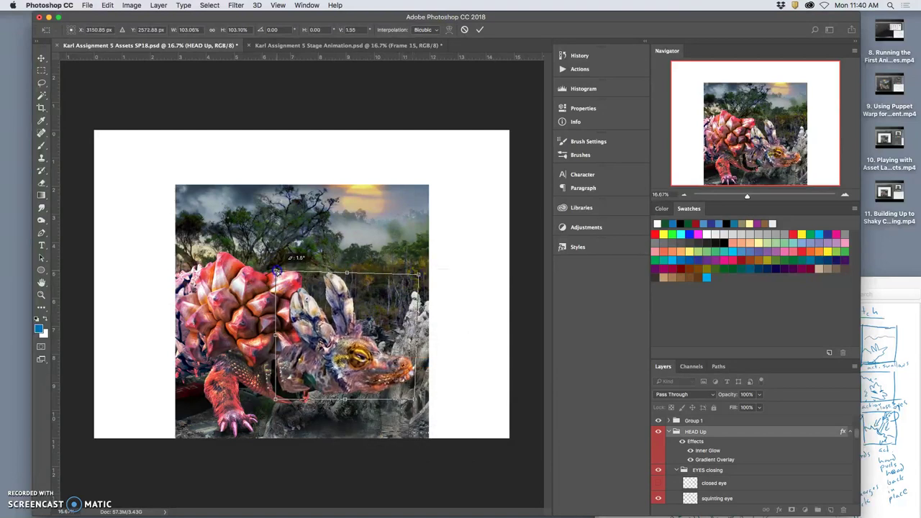
{"action": "left_click_drag", "start_coordinate": [417, 398], "coordinate": [410, 397]}
{"action": "left_click", "coordinate": [305, 292]}
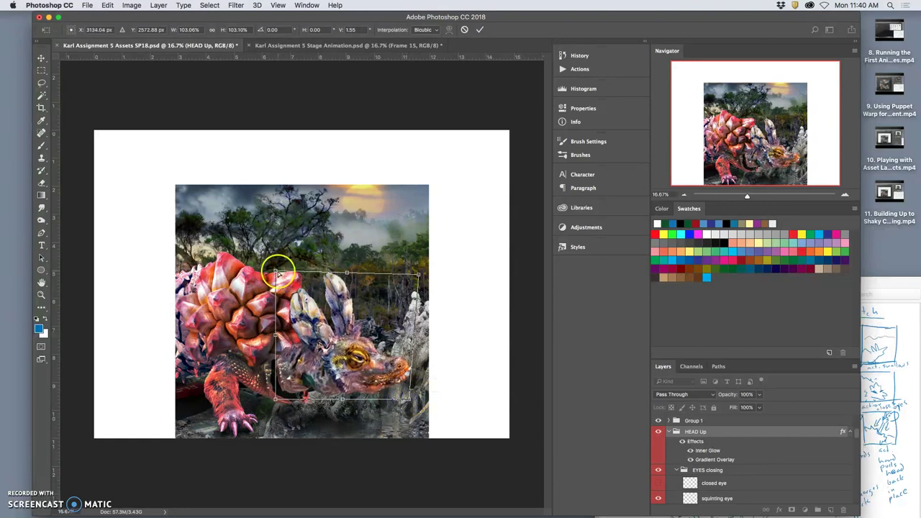
{"action": "left_click_drag", "start_coordinate": [276, 274], "coordinate": [275, 269]}
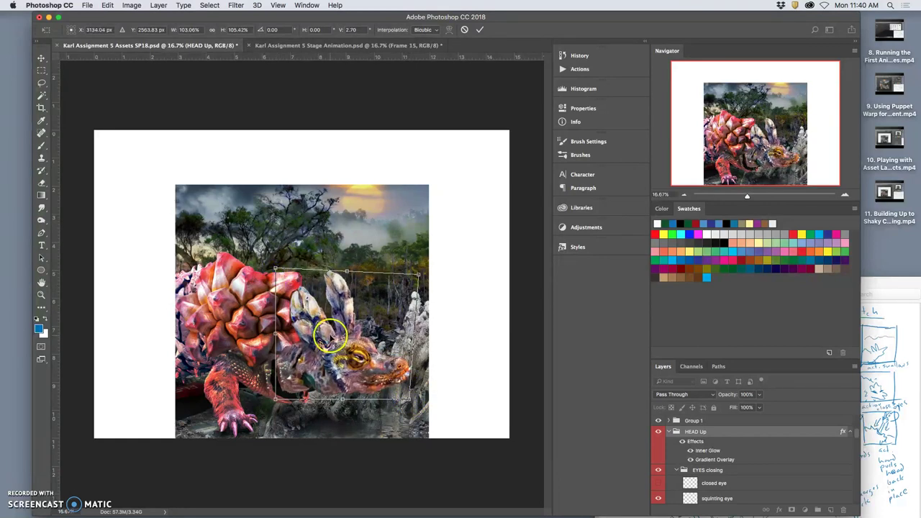
{"action": "key", "text": "Return"}
Rotate the head about -2.3° and nudge it slightly upward, then apply.
{"action": "key", "text": "ctrl+t"}
{"action": "left_click_drag", "start_coordinate": [421, 264], "coordinate": [417, 260]}
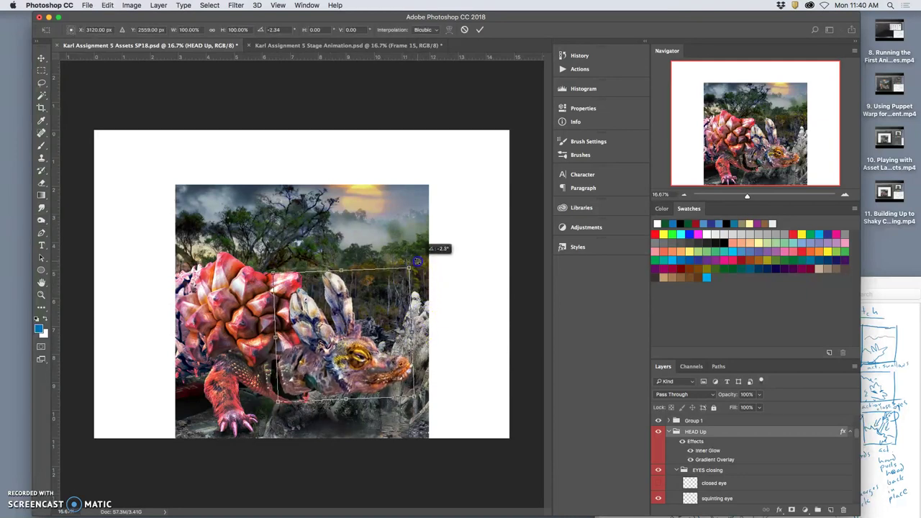
{"action": "left_click_drag", "start_coordinate": [374, 357], "coordinate": [375, 352]}
{"action": "key", "text": "Return"}
{"action": "key", "text": "o"}
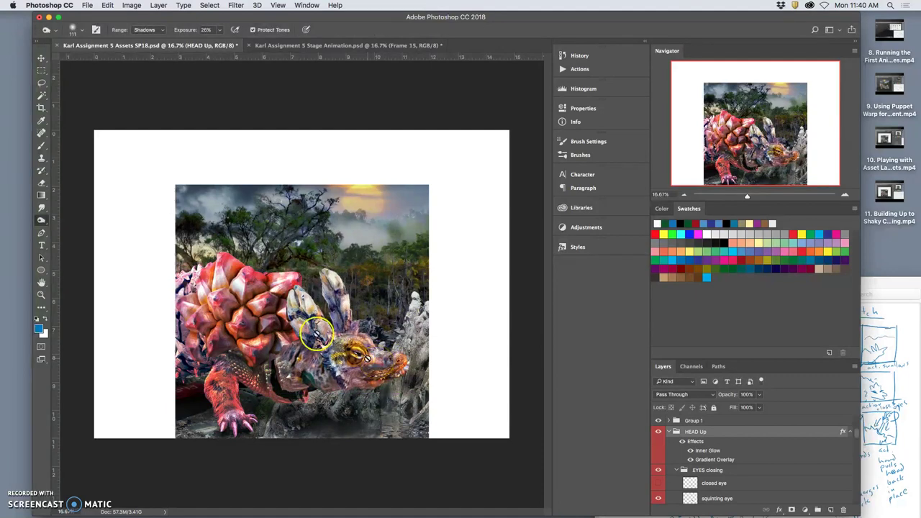
Create a new empty Layer 34 and move it just below Group 1, above HEAD Up.
{"action": "left_click", "coordinate": [41, 59]}
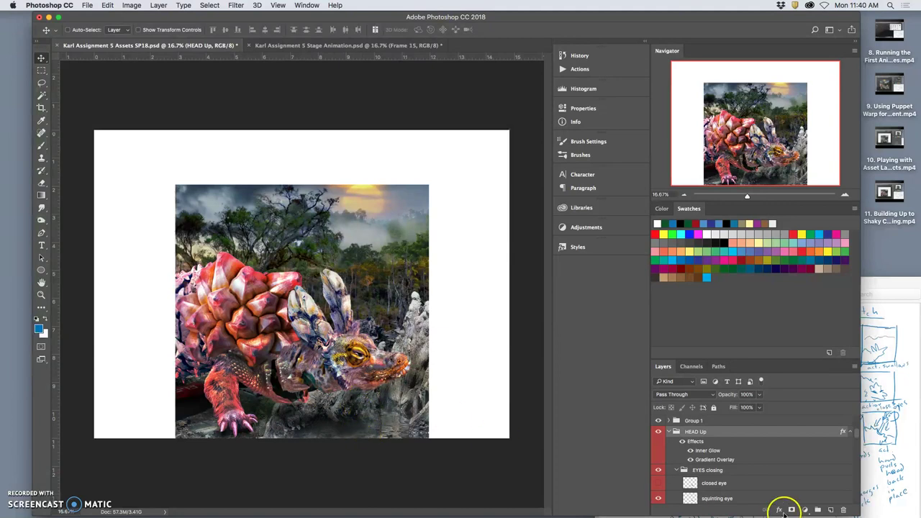
{"action": "left_click", "coordinate": [830, 509]}
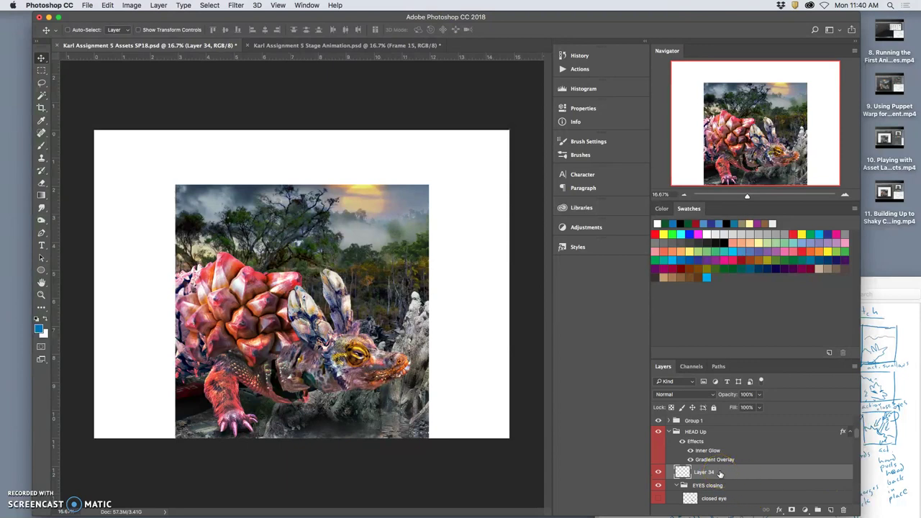
{"action": "left_click_drag", "start_coordinate": [721, 473], "coordinate": [717, 429]}
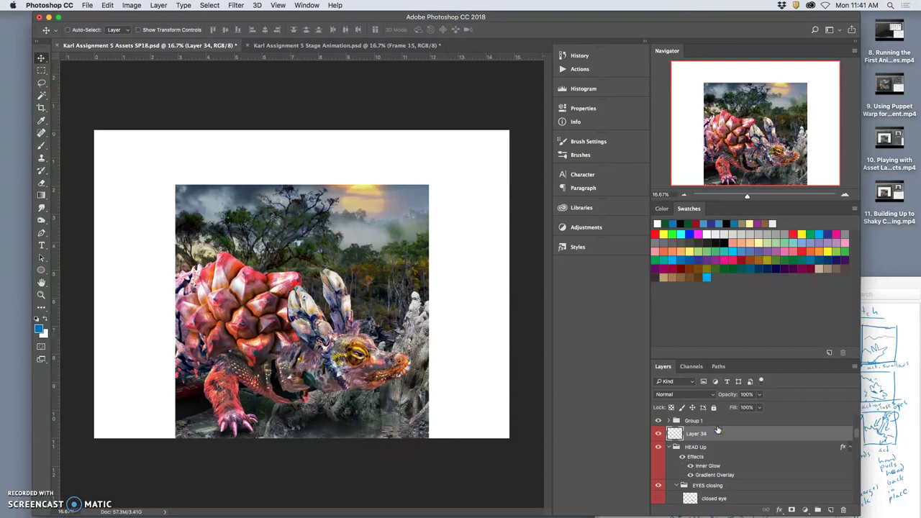
{"action": "left_click", "coordinate": [41, 146]}
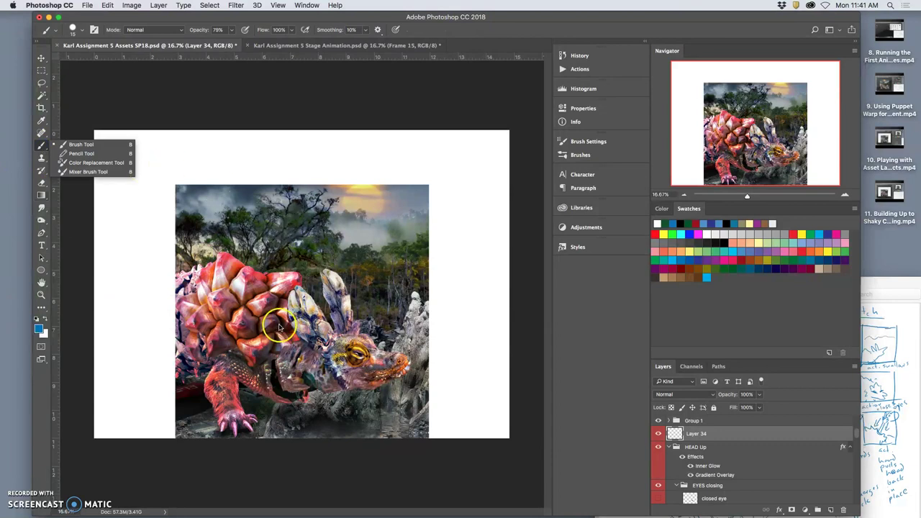
Sample the shell's red and set a Soft Round Pressure Size brush at 62% opacity.
{"action": "left_click", "coordinate": [225, 265], "text": "alt"}
{"action": "left_click", "coordinate": [231, 30]}
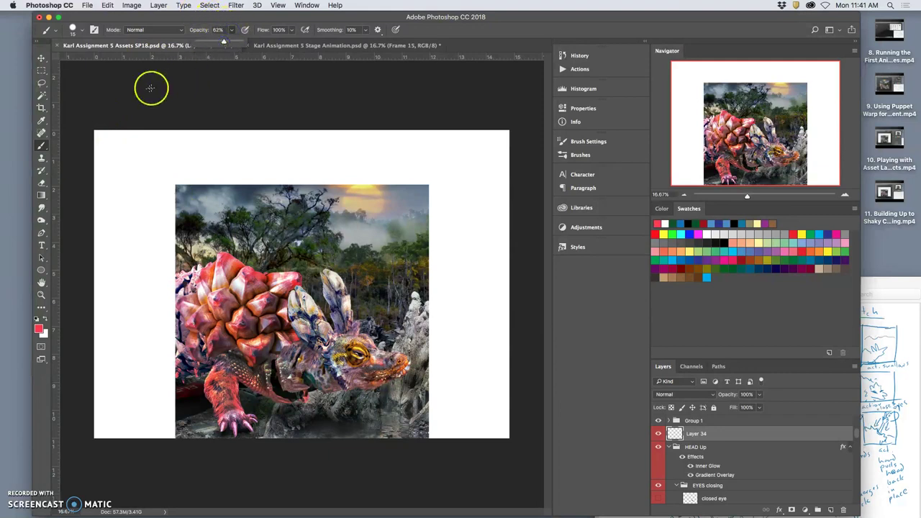
{"action": "left_click", "coordinate": [78, 30]}
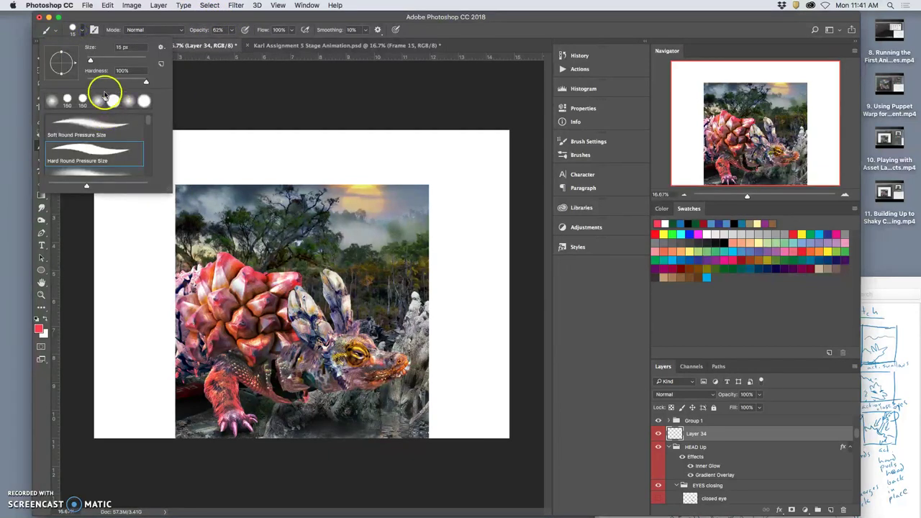
{"action": "left_click", "coordinate": [90, 128]}
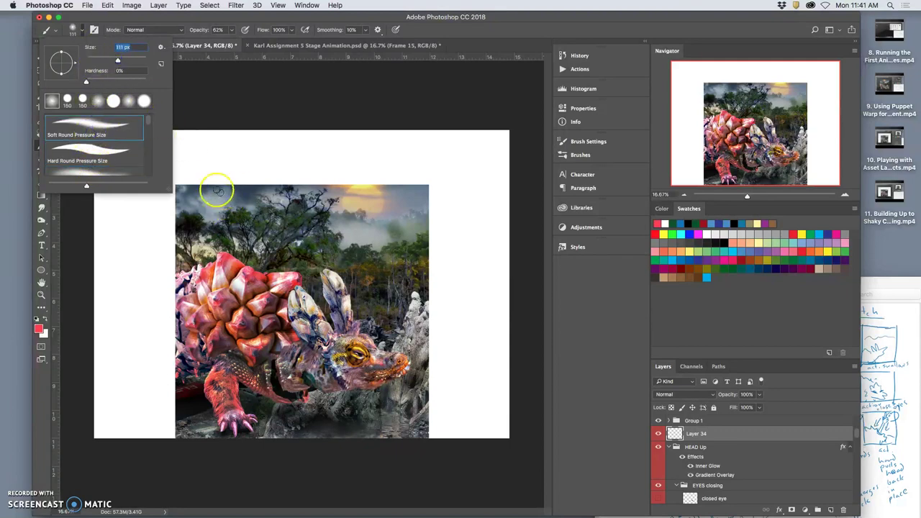
{"action": "left_click", "coordinate": [285, 421]}
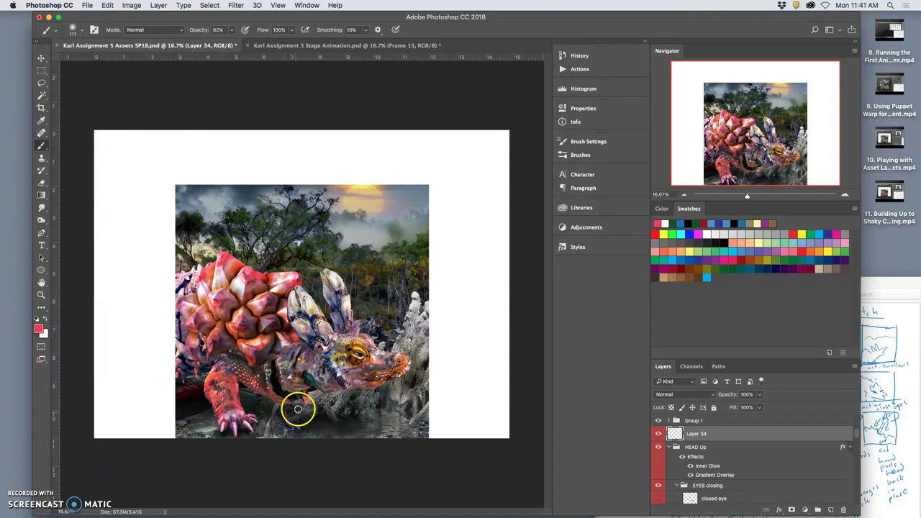
Paint trial red strokes over the creature, undo them, and delete Layer 34.
{"action": "left_click_drag", "start_coordinate": [321, 397], "coordinate": [272, 410]}
{"action": "mouse_move", "coordinate": [293, 332]}
{"action": "left_mouse_down"}
{"action": "mouse_move", "coordinate": [333, 324]}
{"action": "mouse_move", "coordinate": [341, 343]}
{"action": "mouse_move", "coordinate": [319, 315]}
{"action": "mouse_move", "coordinate": [291, 321]}
{"action": "mouse_move", "coordinate": [290, 340]}
{"action": "mouse_move", "coordinate": [300, 325]}
{"action": "mouse_move", "coordinate": [298, 335]}
{"action": "mouse_move", "coordinate": [367, 306]}
{"action": "left_mouse_up"}
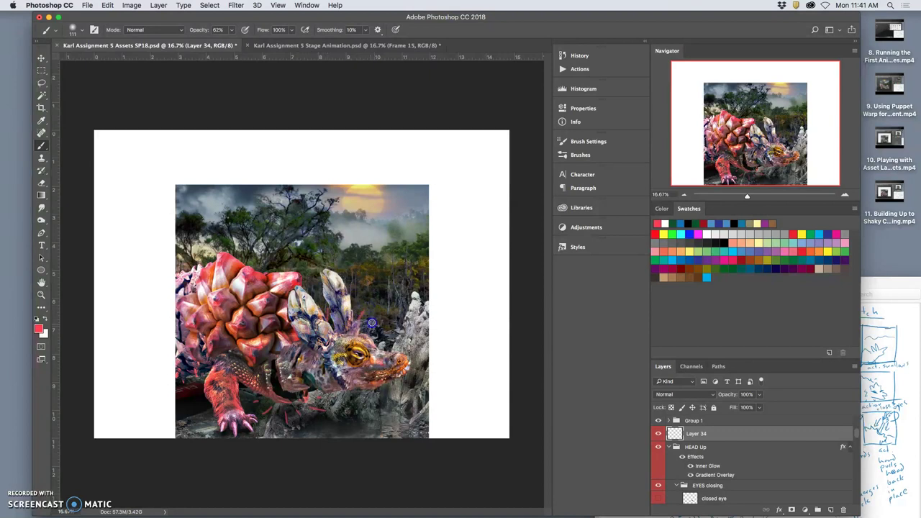
{"action": "mouse_move", "coordinate": [373, 389]}
{"action": "left_mouse_down"}
{"action": "mouse_move", "coordinate": [354, 405]}
{"action": "mouse_move", "coordinate": [339, 403]}
{"action": "mouse_move", "coordinate": [384, 376]}
{"action": "mouse_move", "coordinate": [367, 405]}
{"action": "mouse_move", "coordinate": [276, 394]}
{"action": "left_mouse_up"}
{"action": "key", "text": "super+z"}
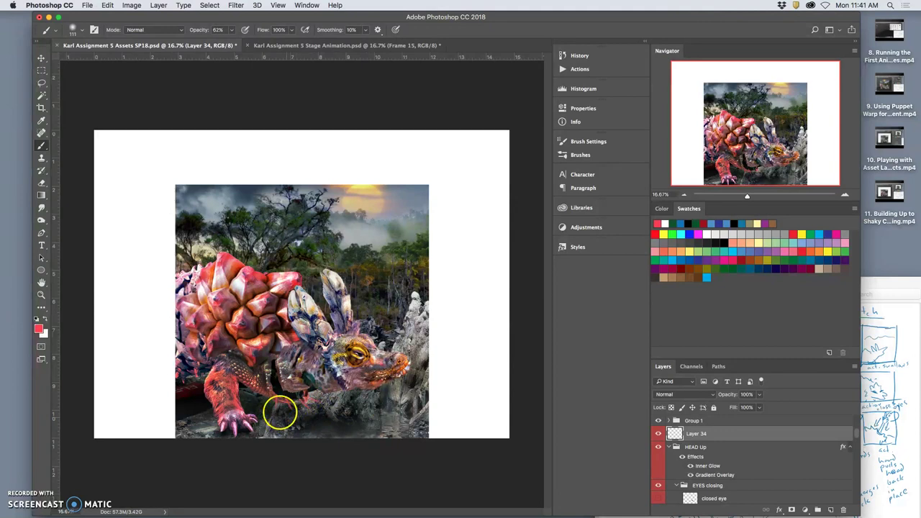
{"action": "mouse_move", "coordinate": [278, 411]}
{"action": "left_mouse_down"}
{"action": "mouse_move", "coordinate": [248, 397]}
{"action": "mouse_move", "coordinate": [265, 371]}
{"action": "left_mouse_up"}
{"action": "mouse_move", "coordinate": [288, 417]}
{"action": "left_mouse_down"}
{"action": "mouse_move", "coordinate": [315, 428]}
{"action": "mouse_move", "coordinate": [317, 415]}
{"action": "mouse_move", "coordinate": [327, 416]}
{"action": "mouse_move", "coordinate": [315, 407]}
{"action": "mouse_move", "coordinate": [327, 424]}
{"action": "mouse_move", "coordinate": [312, 400]}
{"action": "mouse_move", "coordinate": [334, 407]}
{"action": "left_mouse_up"}
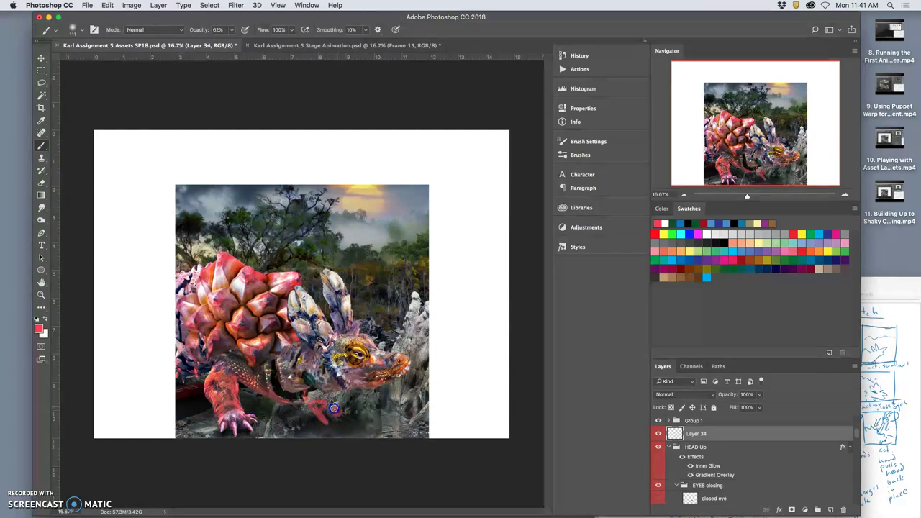
{"action": "key", "text": "super+alt+z"}
{"action": "key", "text": "super+alt+z"}
{"action": "left_click", "coordinate": [404, 369]}
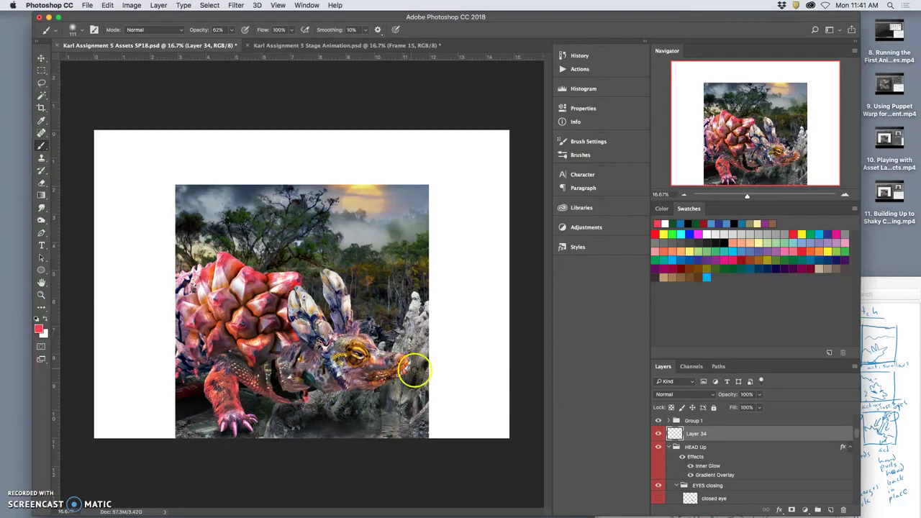
{"action": "key", "text": "Delete"}
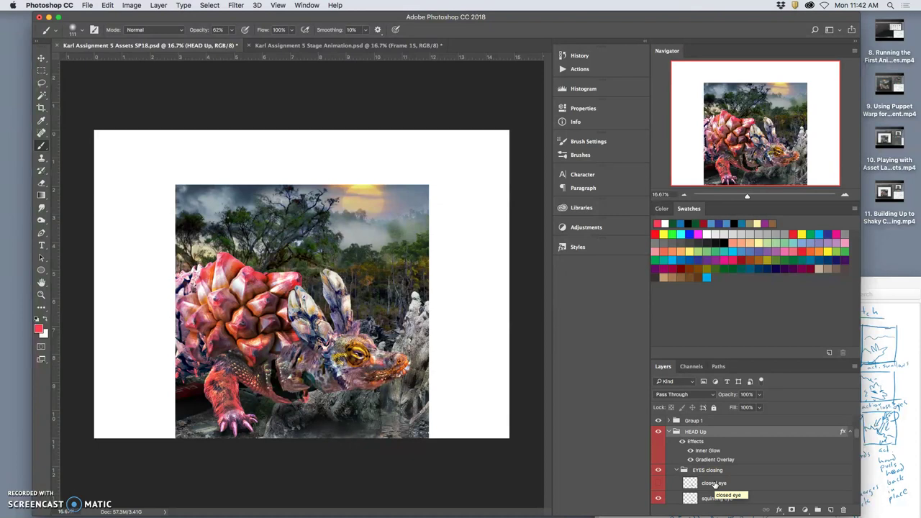
Show the semi-semi-open mouth copy layer and hide the closed mouth layer.
{"action": "scroll", "coordinate": [716, 484], "scroll_direction": "down", "scroll_amount": 5}
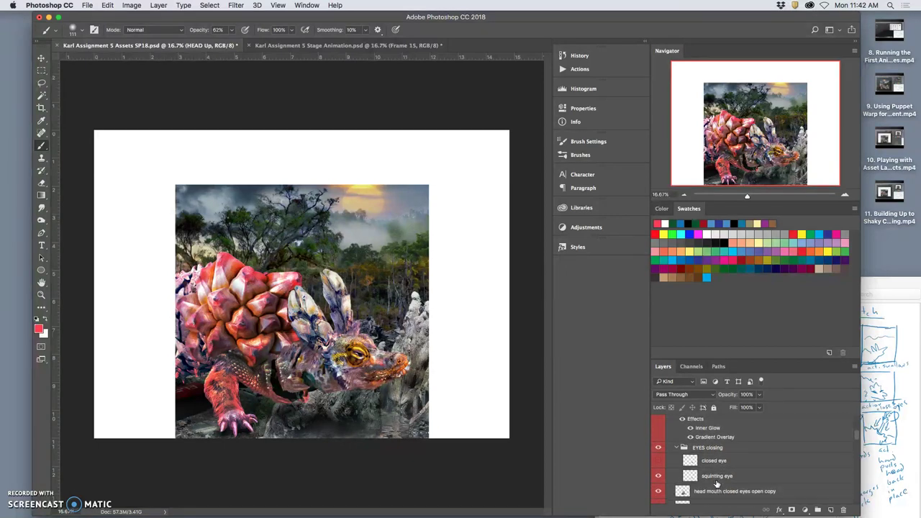
{"action": "scroll", "coordinate": [716, 484], "scroll_direction": "down", "scroll_amount": 5}
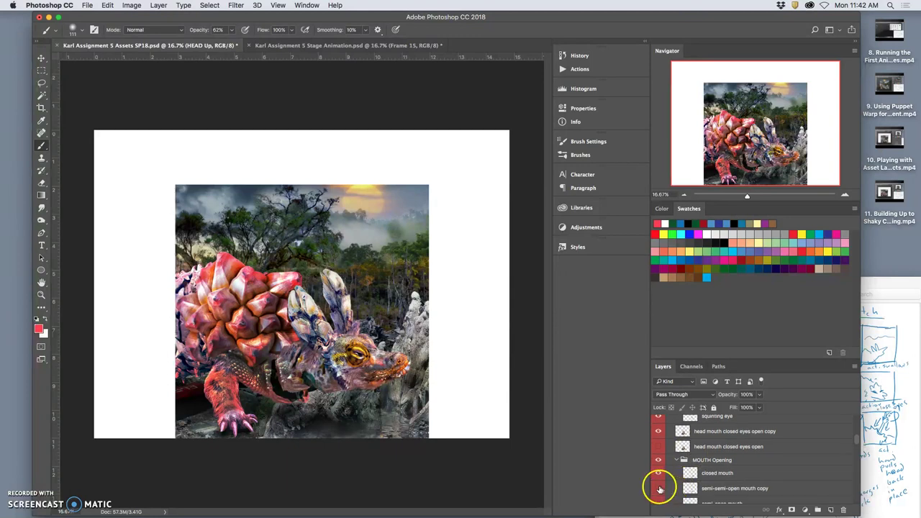
{"action": "left_click", "coordinate": [657, 487]}
{"action": "left_click", "coordinate": [658, 474]}
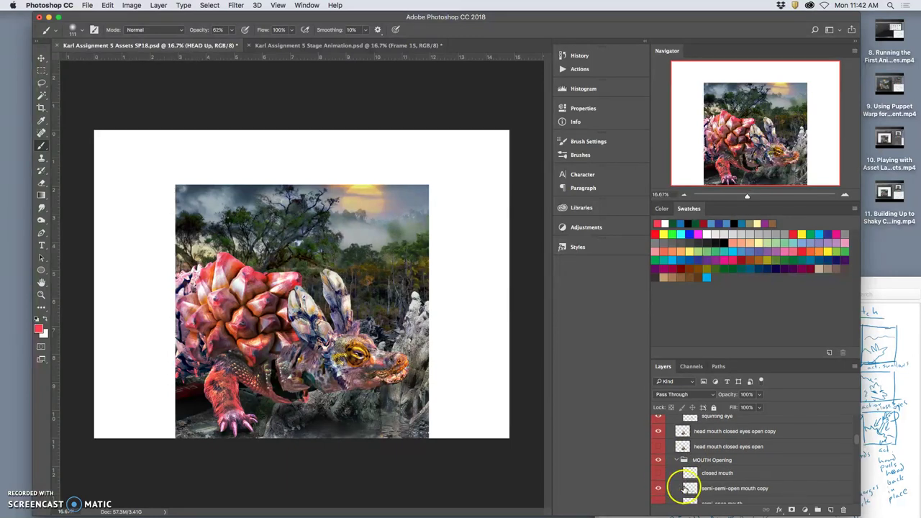
Select the semi-semi-open mouth copy layer and dodge the creature's eye area lighter.
{"action": "scroll", "coordinate": [679, 486], "scroll_direction": "down", "scroll_amount": 3}
{"action": "scroll", "coordinate": [685, 490], "scroll_direction": "down", "scroll_amount": 4}
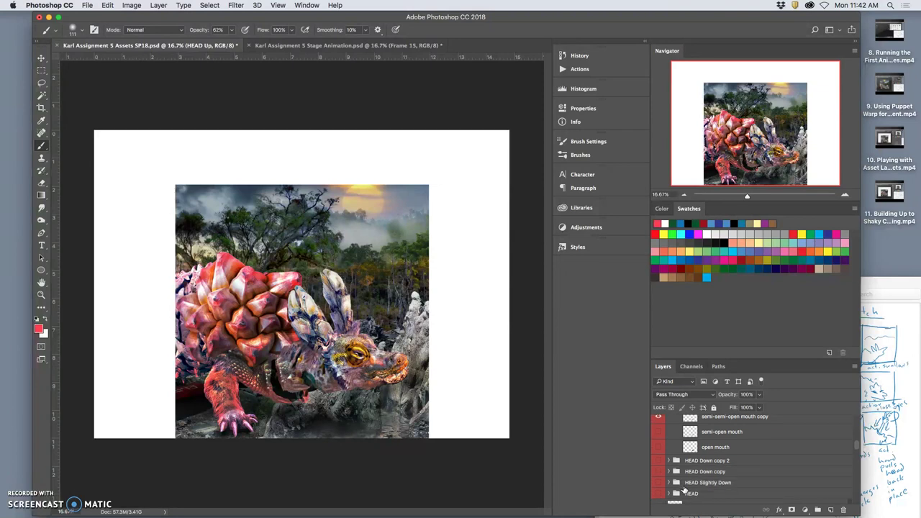
{"action": "scroll", "coordinate": [691, 467], "scroll_direction": "up", "scroll_amount": 1}
{"action": "left_click", "coordinate": [706, 425]}
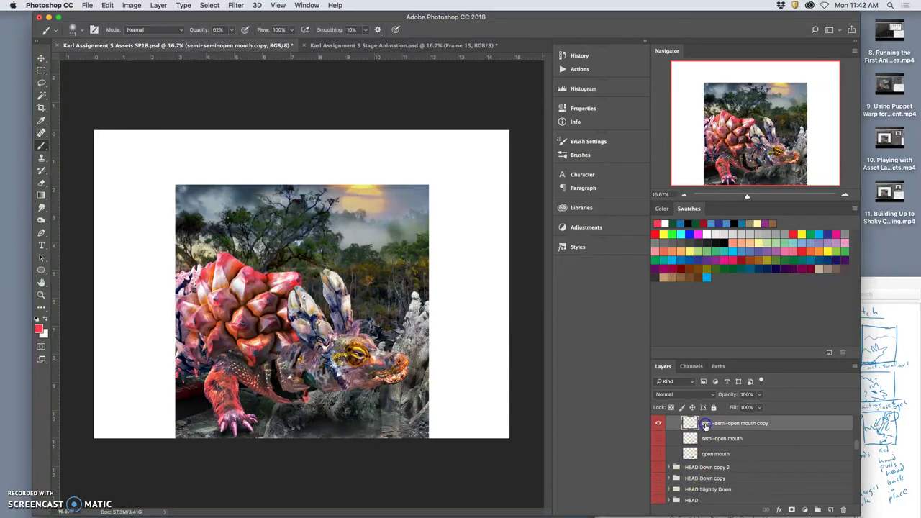
{"action": "left_click", "coordinate": [699, 420]}
{"action": "left_click", "coordinate": [41, 219]}
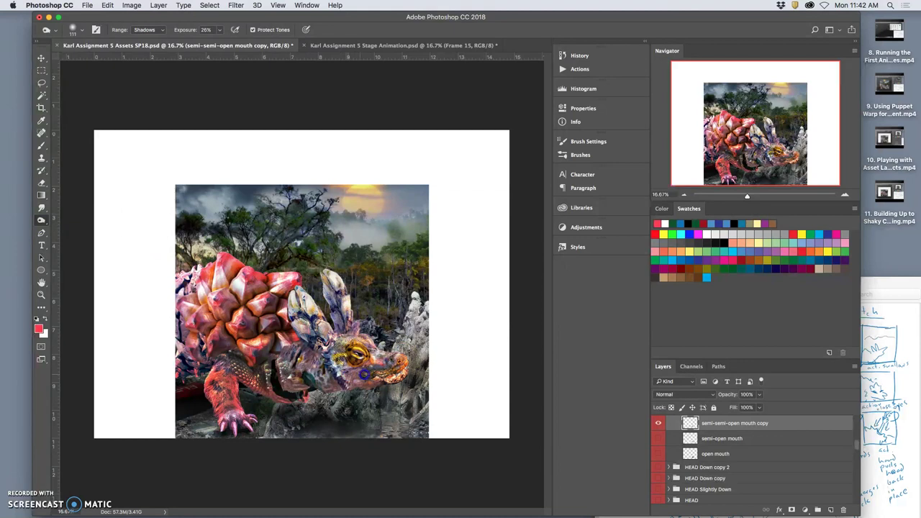
{"action": "left_click_drag", "start_coordinate": [360, 357], "coordinate": [347, 380]}
Switch to the Lasso tool and select the Creature Collage copy 7 layer.
{"action": "left_click", "coordinate": [41, 83]}
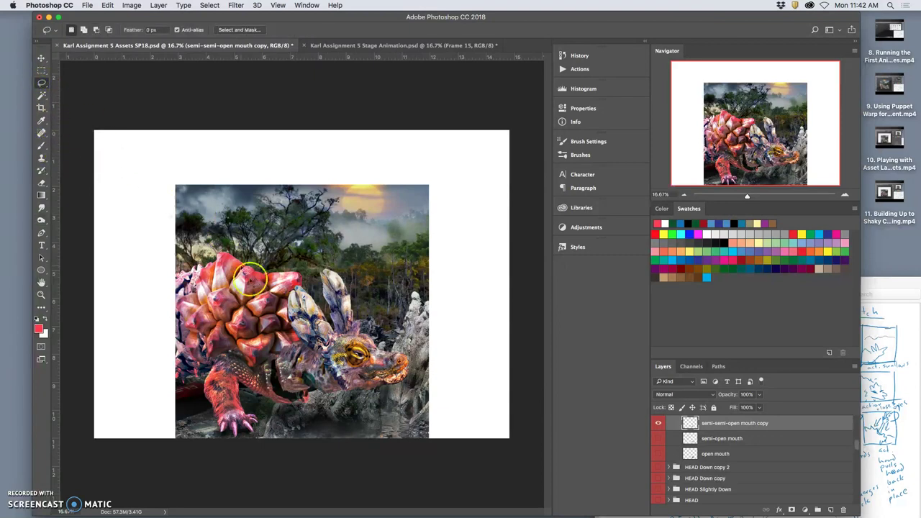
{"action": "scroll", "coordinate": [740, 477], "scroll_direction": "down", "scroll_amount": 8}
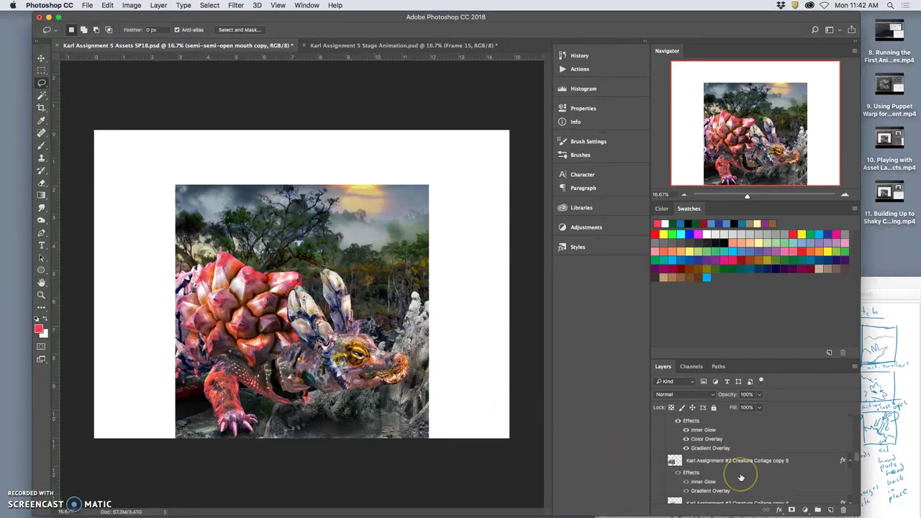
{"action": "scroll", "coordinate": [740, 477], "scroll_direction": "down", "scroll_amount": 10}
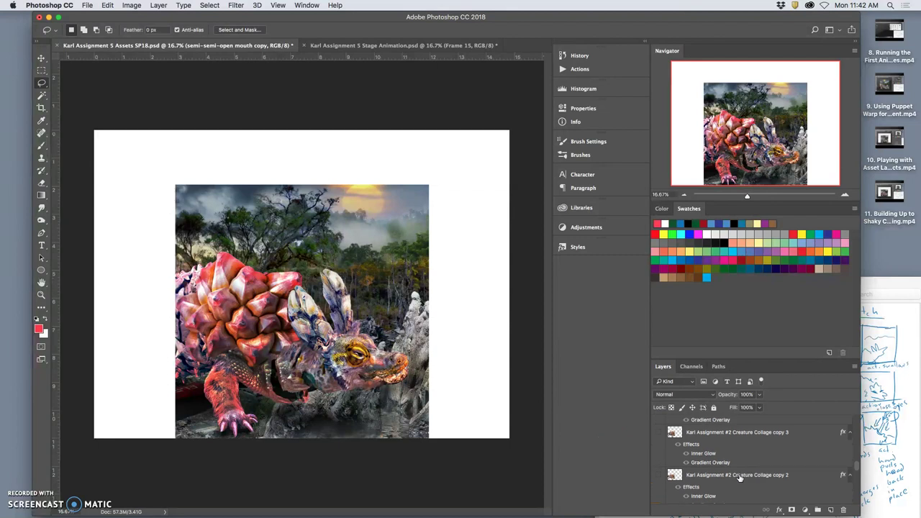
{"action": "scroll", "coordinate": [741, 477], "scroll_direction": "up", "scroll_amount": 5}
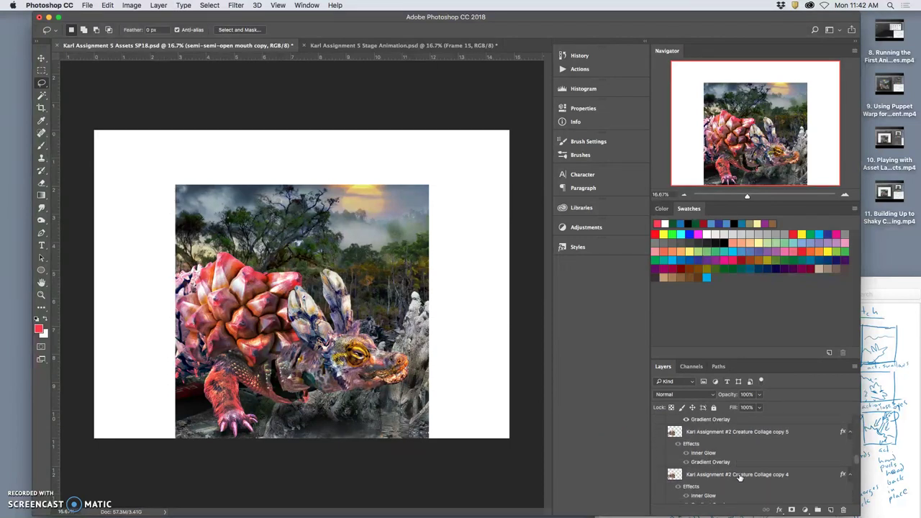
{"action": "scroll", "coordinate": [740, 477], "scroll_direction": "up", "scroll_amount": 6}
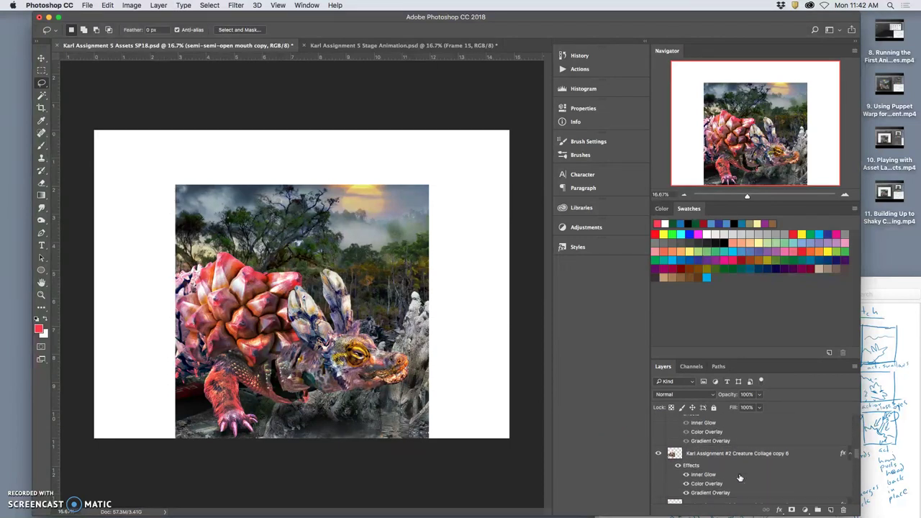
{"action": "scroll", "coordinate": [739, 477], "scroll_direction": "up", "scroll_amount": 1}
{"action": "left_click", "coordinate": [710, 480]}
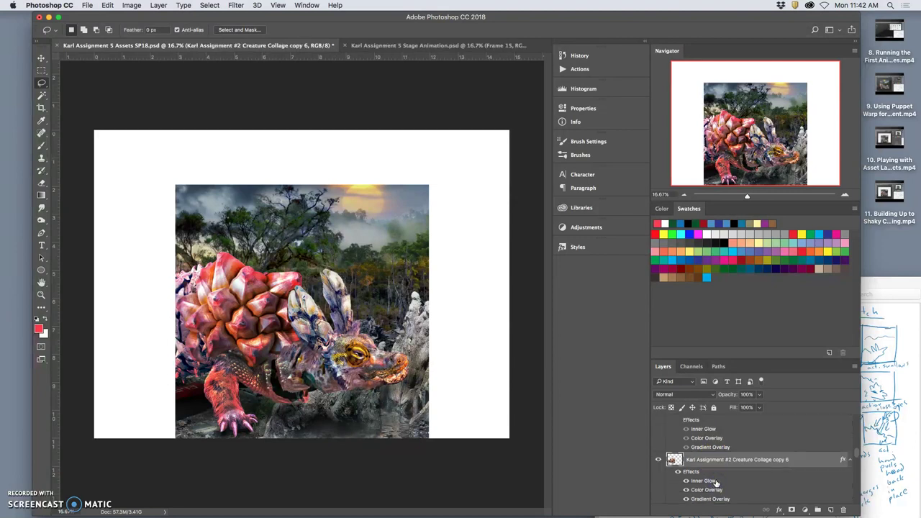
{"action": "scroll", "coordinate": [716, 483], "scroll_direction": "up", "scroll_amount": 1}
{"action": "left_click", "coordinate": [678, 480]}
Start a Puppet Warp on the creature layer and test a pin on its foot.
{"action": "scroll", "coordinate": [677, 481], "scroll_direction": "down", "scroll_amount": 1}
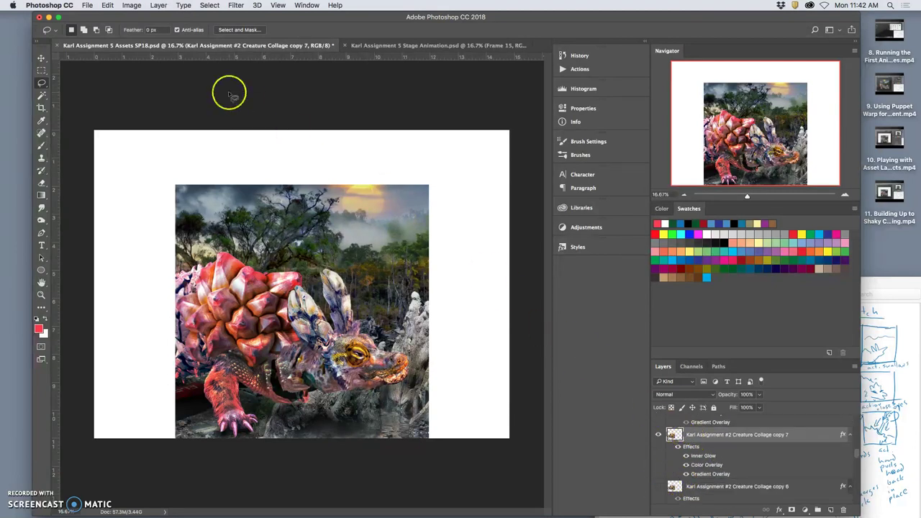
{"action": "left_click", "coordinate": [107, 5]}
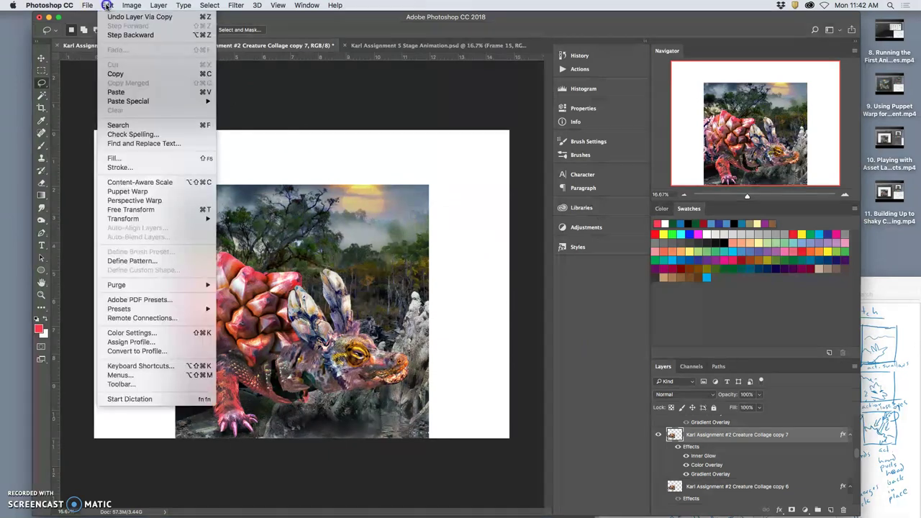
{"action": "left_click", "coordinate": [127, 190]}
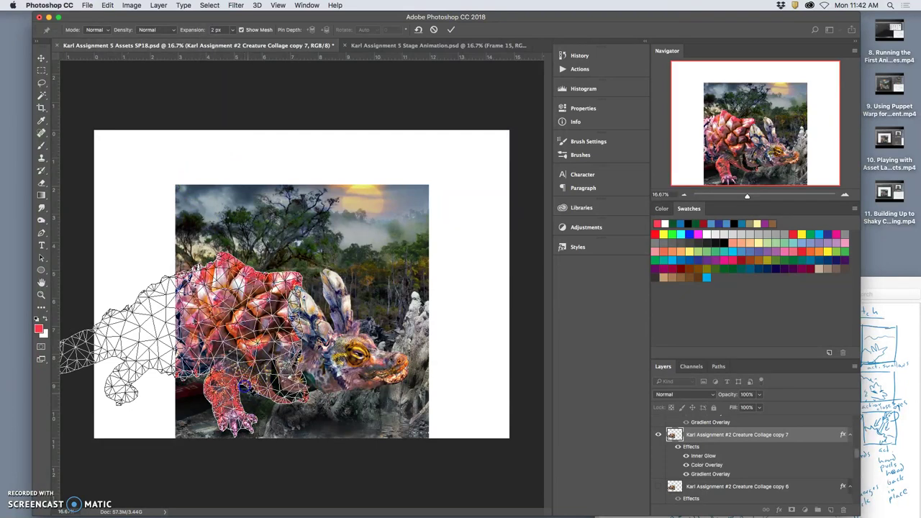
{"action": "mouse_move", "coordinate": [248, 426]}
{"action": "left_mouse_down"}
{"action": "mouse_move", "coordinate": [226, 427]}
{"action": "mouse_move", "coordinate": [250, 429]}
{"action": "left_mouse_up"}
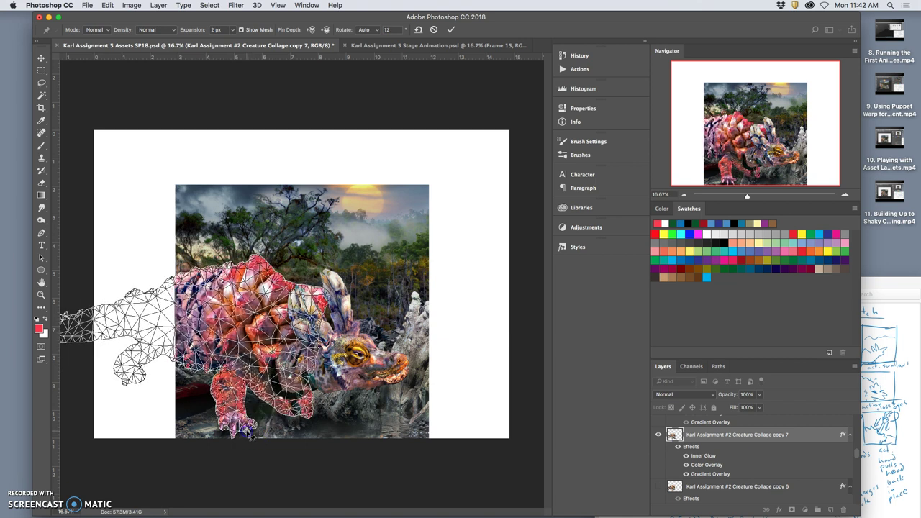
{"action": "key", "text": "super+z"}
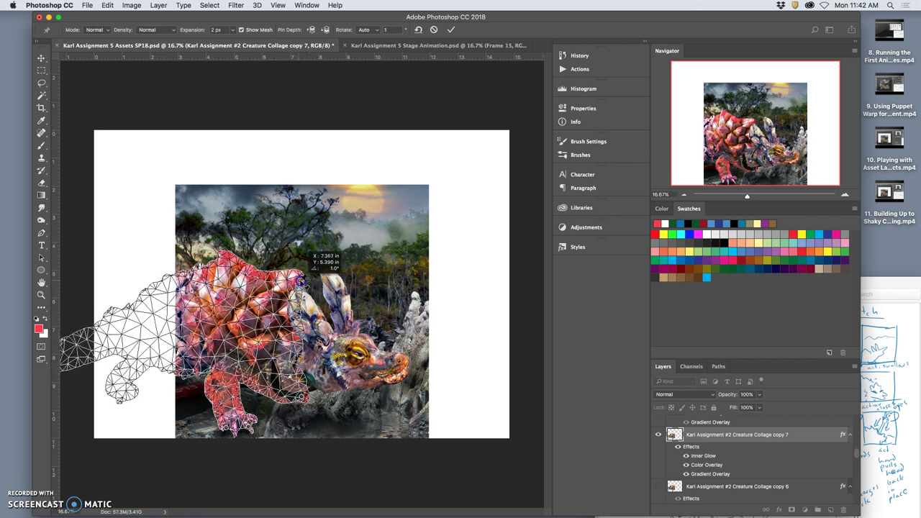
Pin and bend the tail foot, front foot and back, then commit the warp.
{"action": "left_click_drag", "start_coordinate": [124, 382], "coordinate": [159, 397]}
{"action": "left_click", "coordinate": [266, 415]}
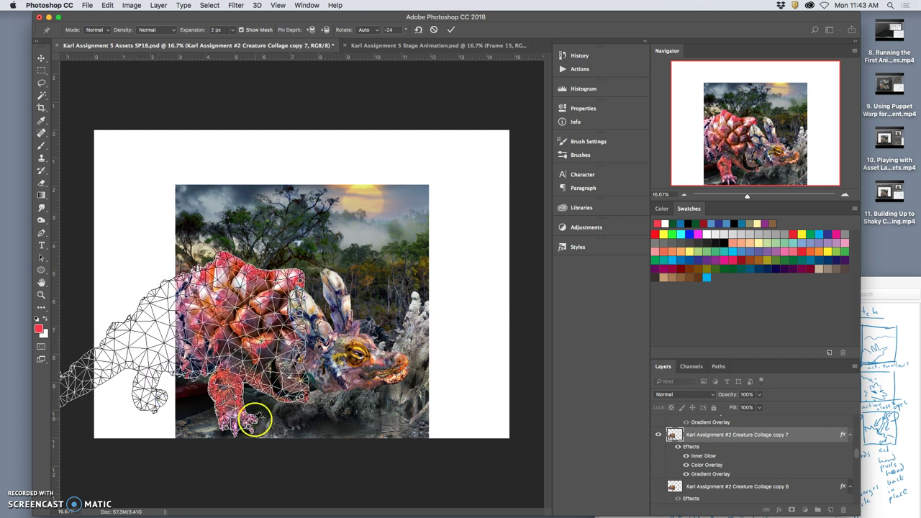
{"action": "left_click_drag", "start_coordinate": [235, 424], "coordinate": [229, 425]}
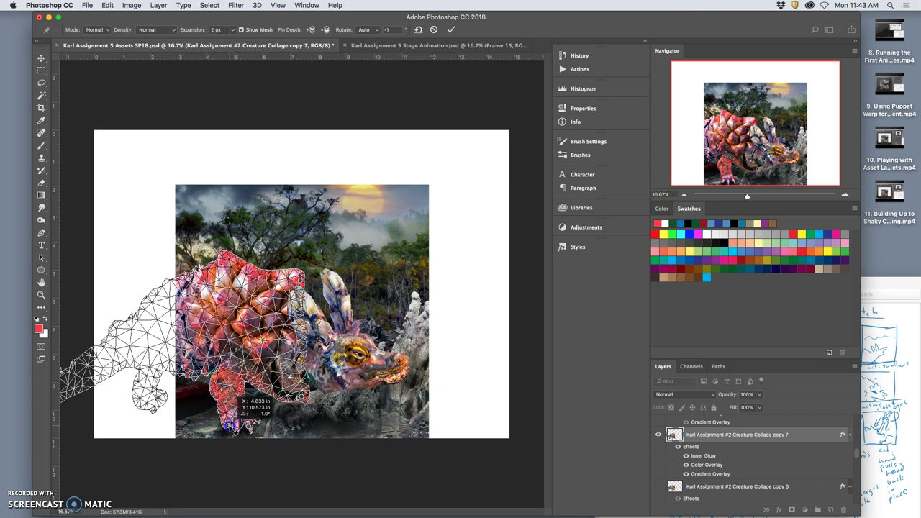
{"action": "left_click", "coordinate": [223, 324]}
{"action": "mouse_move", "coordinate": [225, 261]}
{"action": "left_mouse_down"}
{"action": "mouse_move", "coordinate": [260, 261]}
{"action": "mouse_move", "coordinate": [223, 268]}
{"action": "left_mouse_up"}
{"action": "key", "text": "super+z"}
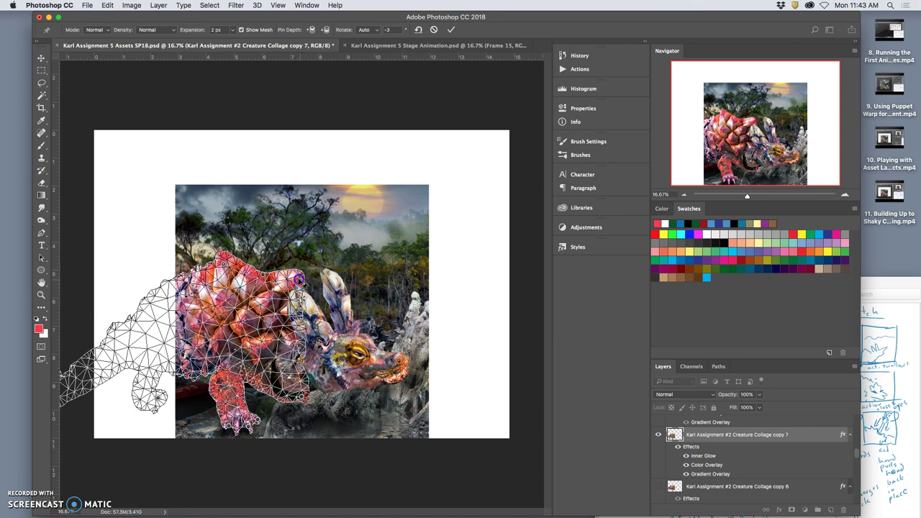
{"action": "left_click_drag", "start_coordinate": [299, 279], "coordinate": [296, 275]}
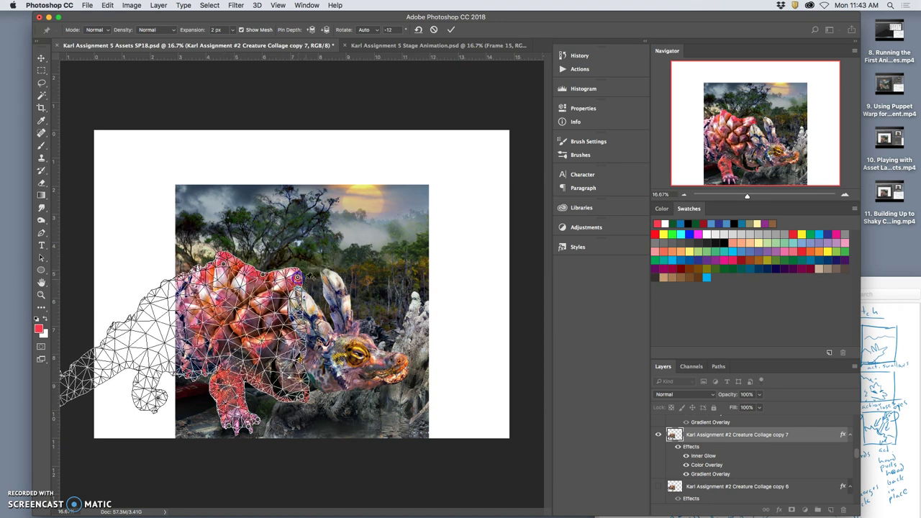
{"action": "left_click", "coordinate": [41, 83]}
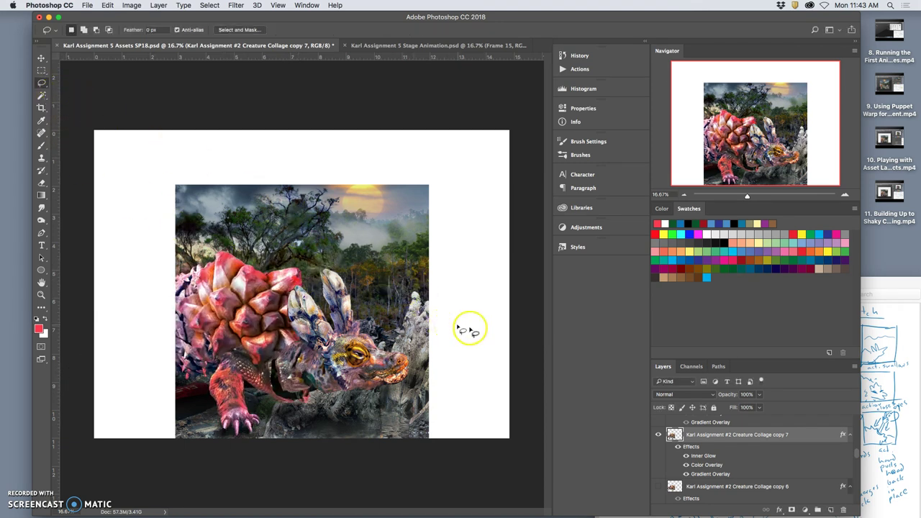
Scroll the Layers panel and make Layer 33 the active layer.
{"action": "scroll", "coordinate": [726, 473], "scroll_direction": "down", "scroll_amount": 5}
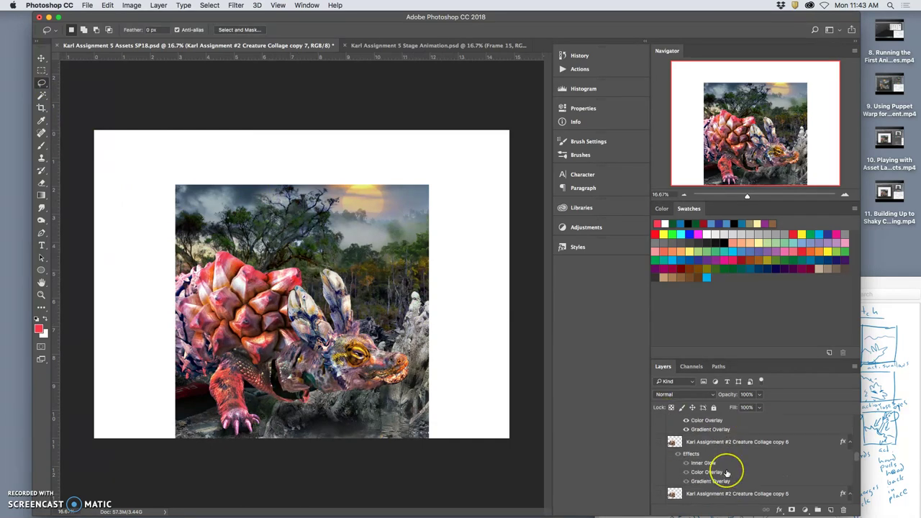
{"action": "scroll", "coordinate": [727, 473], "scroll_direction": "down", "scroll_amount": 10}
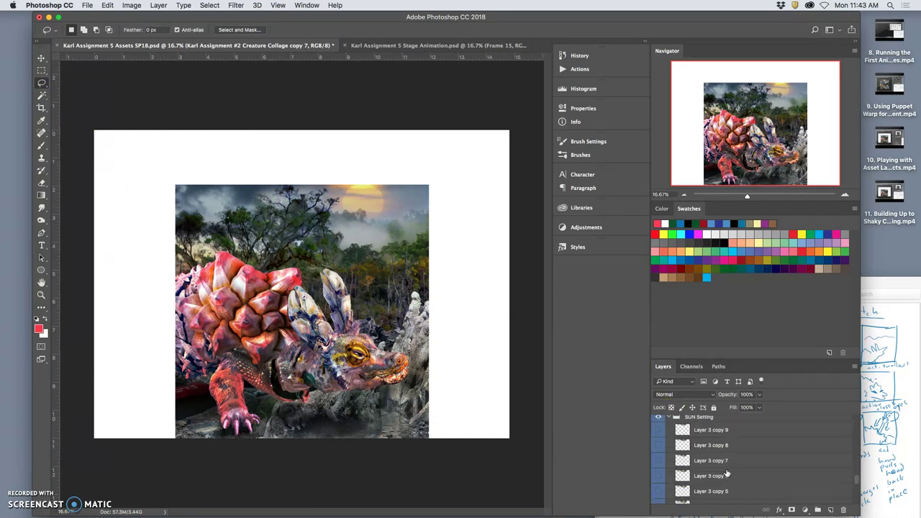
{"action": "scroll", "coordinate": [726, 472], "scroll_direction": "down", "scroll_amount": 8}
{"action": "left_click_drag", "start_coordinate": [658, 474], "coordinate": [670, 492]}
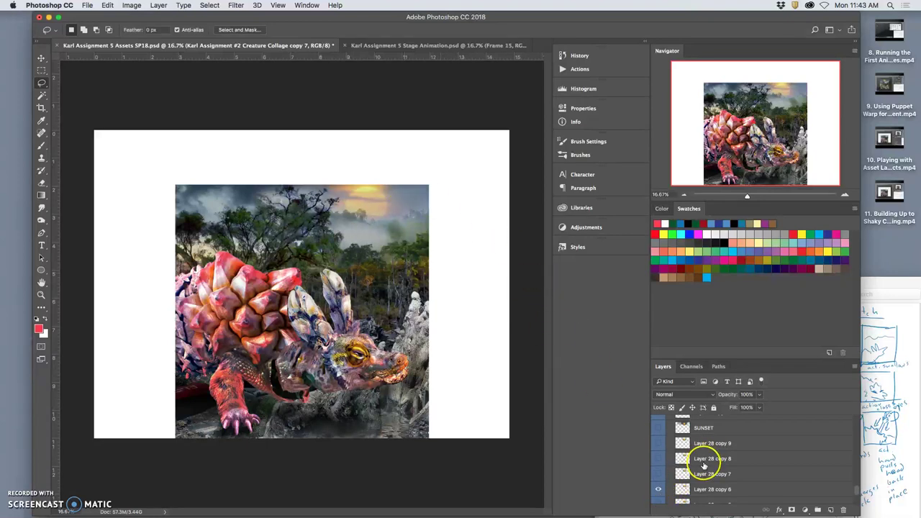
{"action": "scroll", "coordinate": [703, 466], "scroll_direction": "down", "scroll_amount": 6}
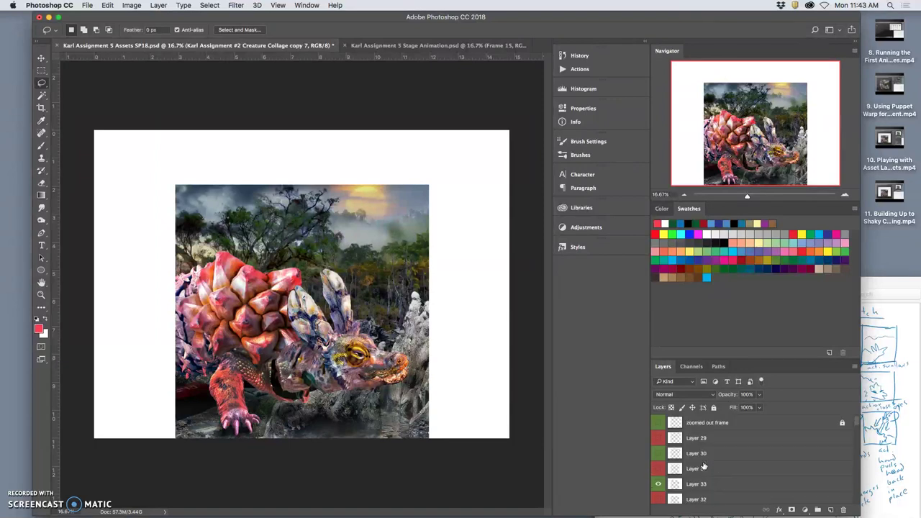
{"action": "scroll", "coordinate": [703, 466], "scroll_direction": "down", "scroll_amount": 3}
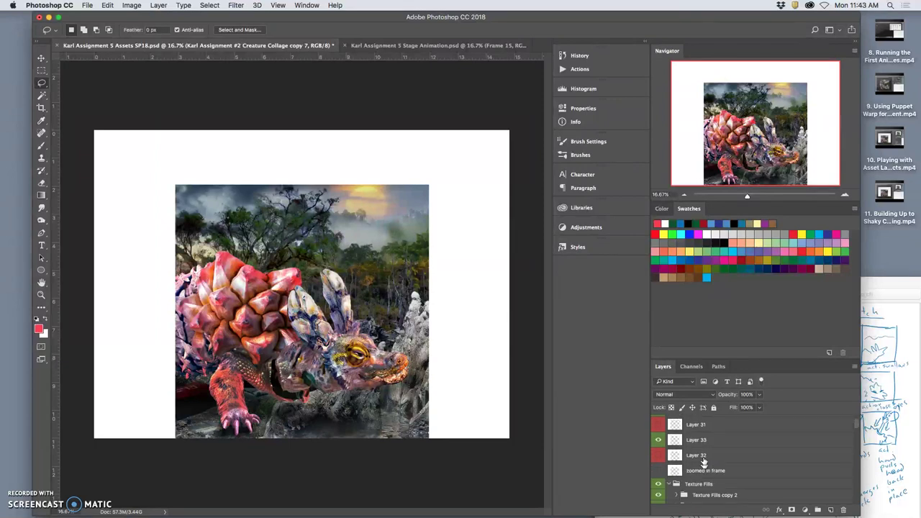
{"action": "left_click", "coordinate": [702, 442]}
Magic Wand select the image area, Copy Merged, and paste it as Layer 34.
{"action": "left_click", "coordinate": [41, 94]}
{"action": "left_click", "coordinate": [272, 287]}
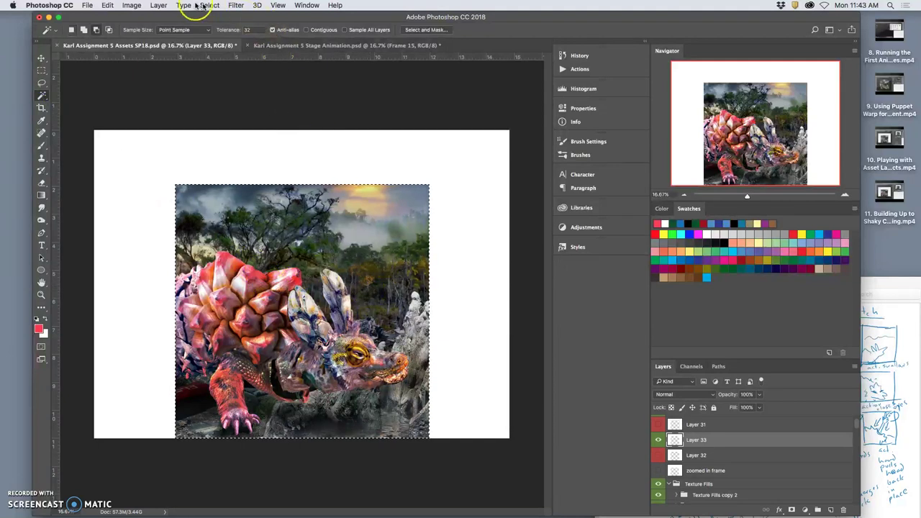
{"action": "left_click", "coordinate": [158, 5]}
{"action": "left_click", "coordinate": [266, 352]}
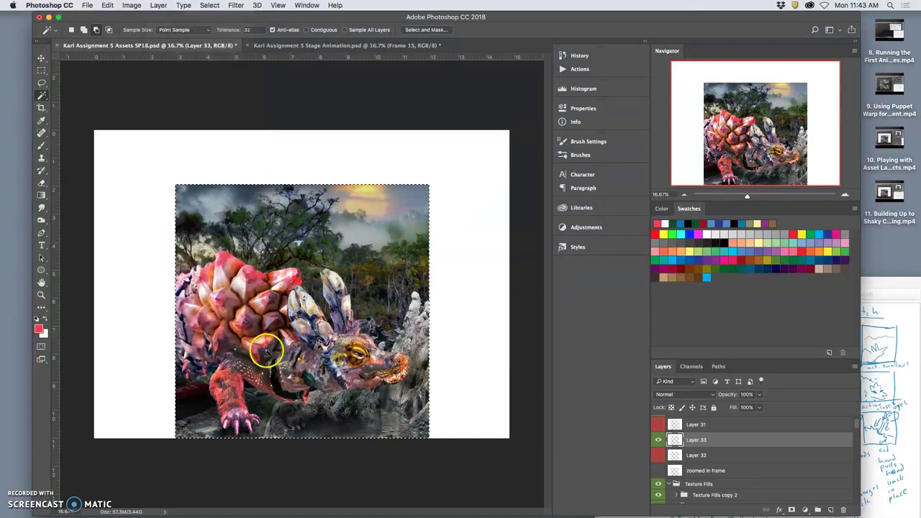
{"action": "key", "text": "ctrl+shift+c"}
{"action": "key", "text": "ctrl+v"}
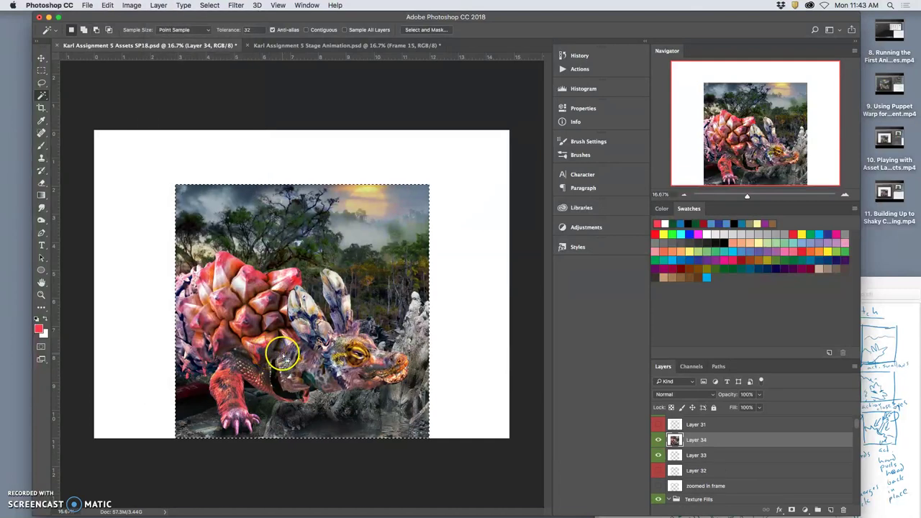
Paste the merged scene into Stage Animation and scale it to fill the canvas.
{"action": "left_click", "coordinate": [360, 46]}
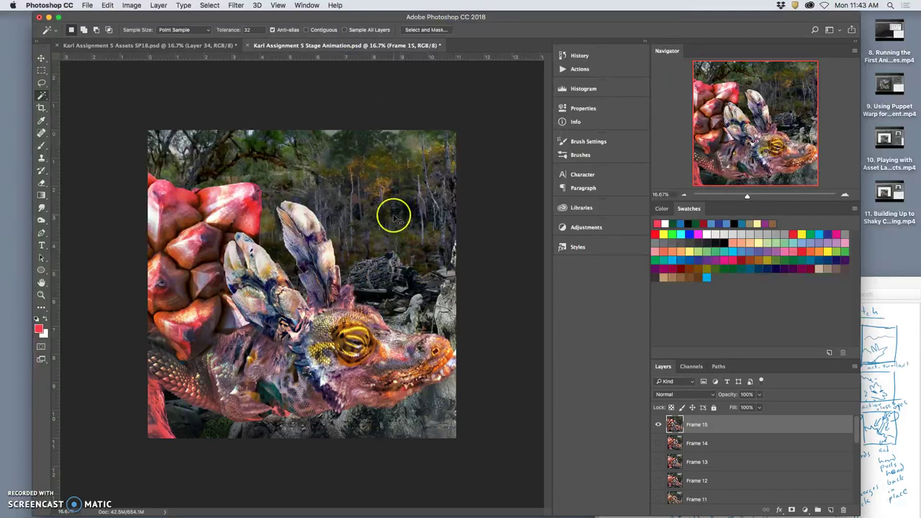
{"action": "key", "text": "ctrl+v"}
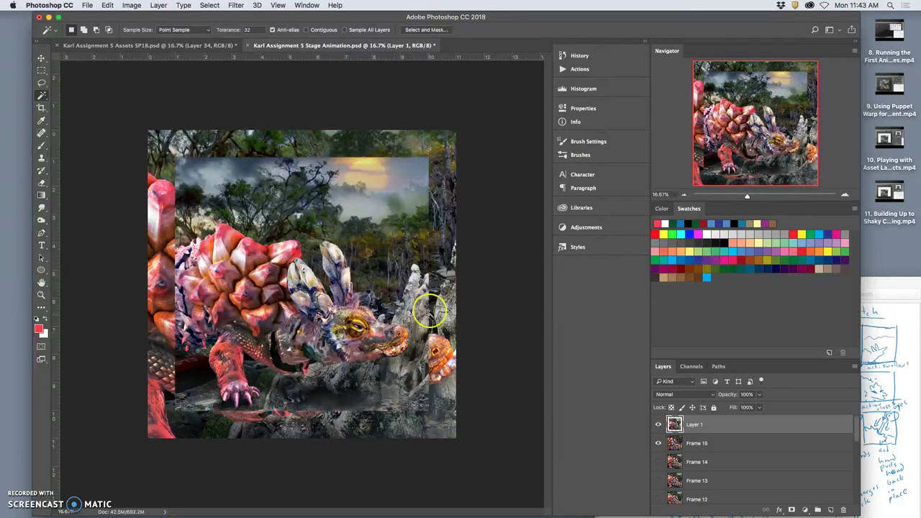
{"action": "key", "text": "ctrl+t"}
{"action": "left_click_drag", "start_coordinate": [414, 178], "coordinate": [438, 148]}
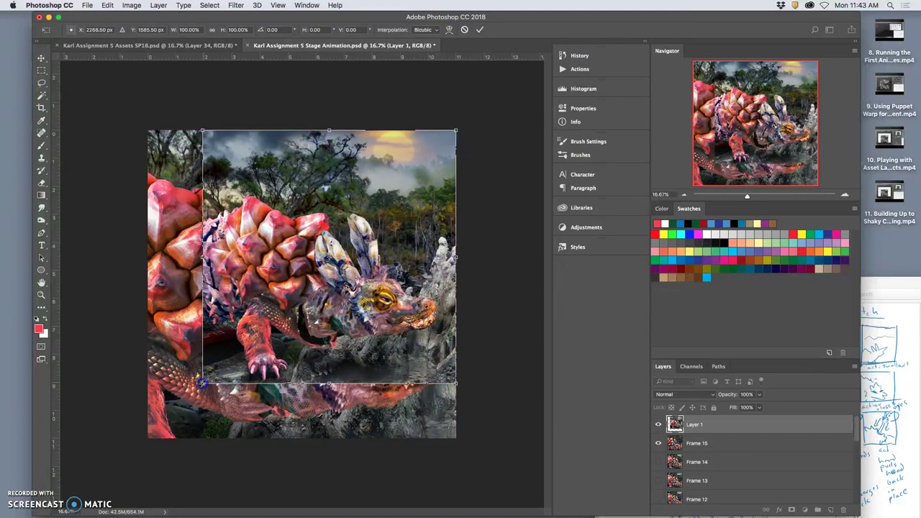
{"action": "left_click_drag", "start_coordinate": [203, 382], "coordinate": [154, 446]}
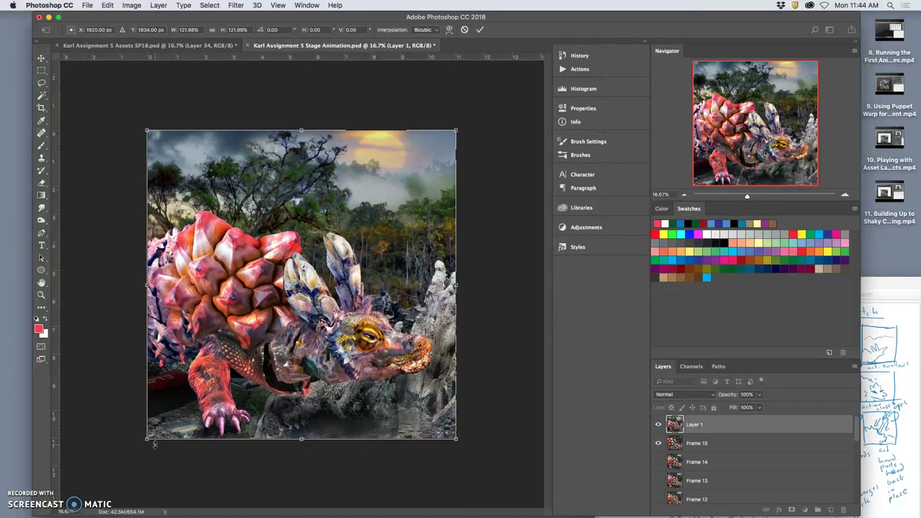
{"action": "key", "text": "Return"}
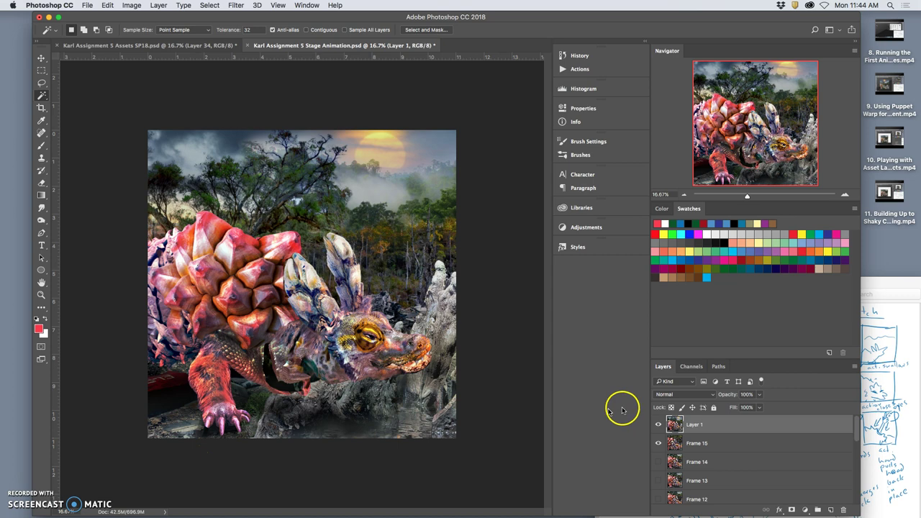
Toggle Layer 1 and Frame 15 visibility to compare the pasted scene with the frames.
{"action": "left_click", "coordinate": [657, 425]}
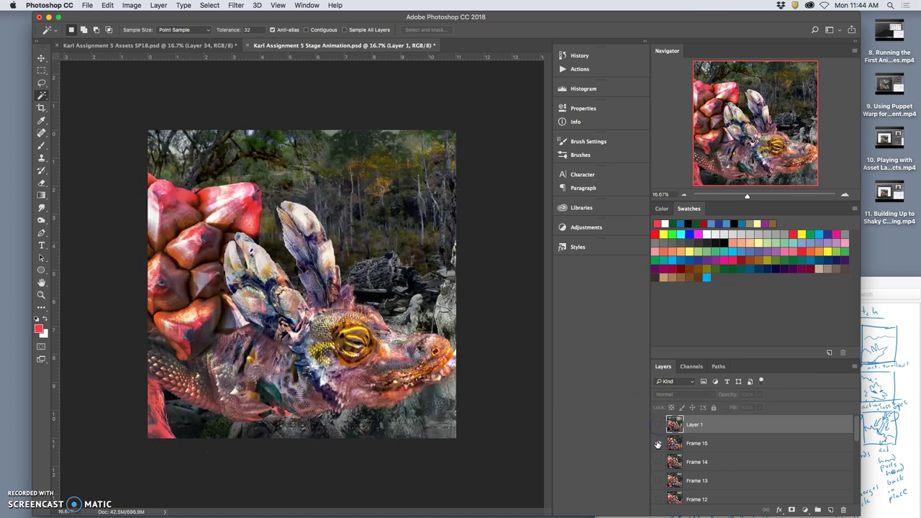
{"action": "left_click", "coordinate": [656, 444]}
{"action": "left_click", "coordinate": [657, 444]}
{"action": "left_click", "coordinate": [657, 444]}
{"action": "left_click", "coordinate": [657, 425]}
{"action": "left_click", "coordinate": [657, 427]}
{"action": "left_click", "coordinate": [658, 427]}
{"action": "left_click", "coordinate": [657, 427]}
{"action": "left_click", "coordinate": [657, 427]}
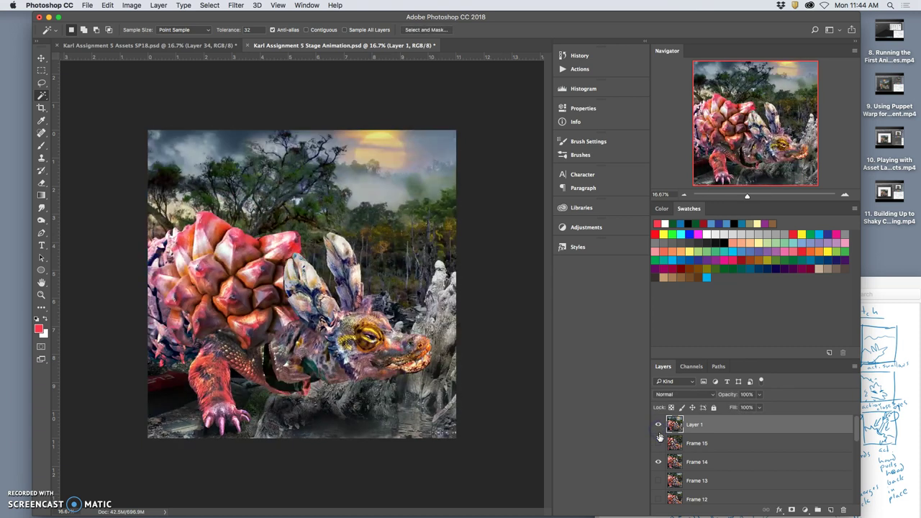
{"action": "left_click", "coordinate": [658, 426]}
{"action": "left_click", "coordinate": [658, 425]}
Return to the assets document, deselect, and hide Layers 31, 32 and 33.
{"action": "left_click", "coordinate": [188, 45]}
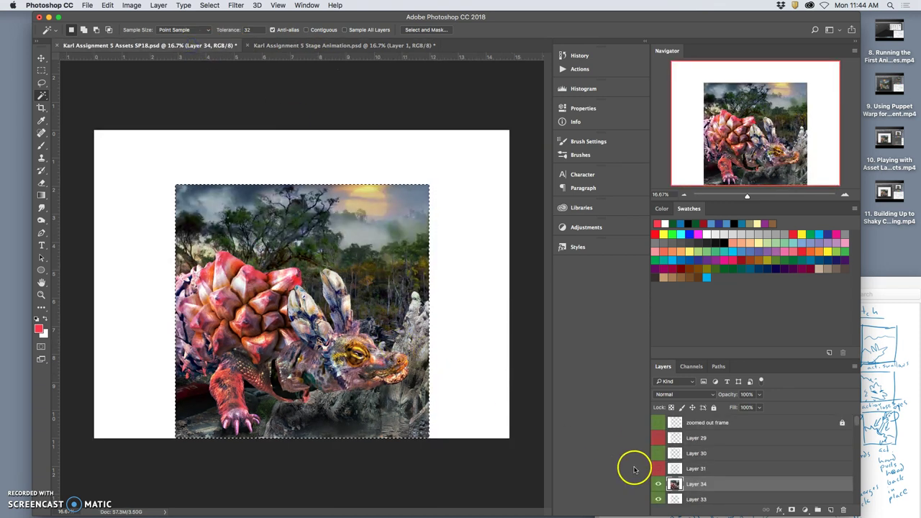
{"action": "key", "text": "super+d"}
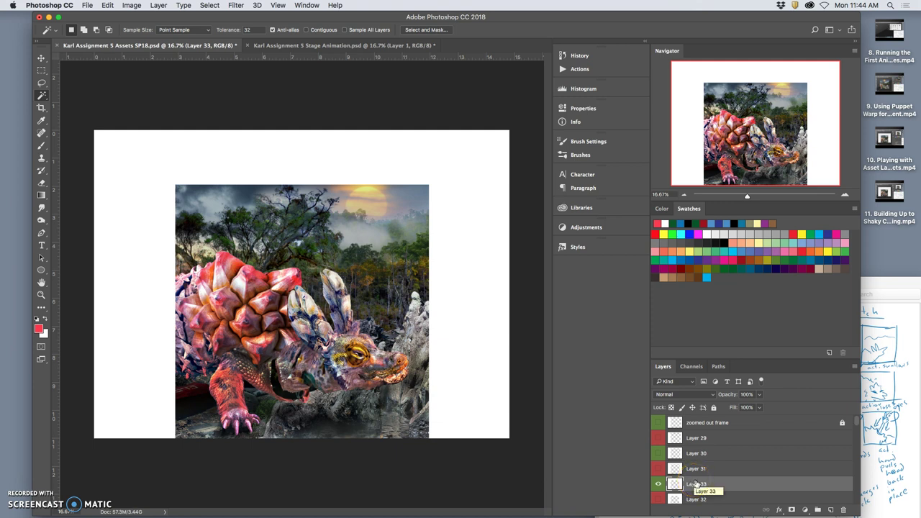
{"action": "left_click_drag", "start_coordinate": [696, 484], "coordinate": [729, 495]}
{"action": "scroll", "coordinate": [729, 495], "scroll_direction": "down", "scroll_amount": 3}
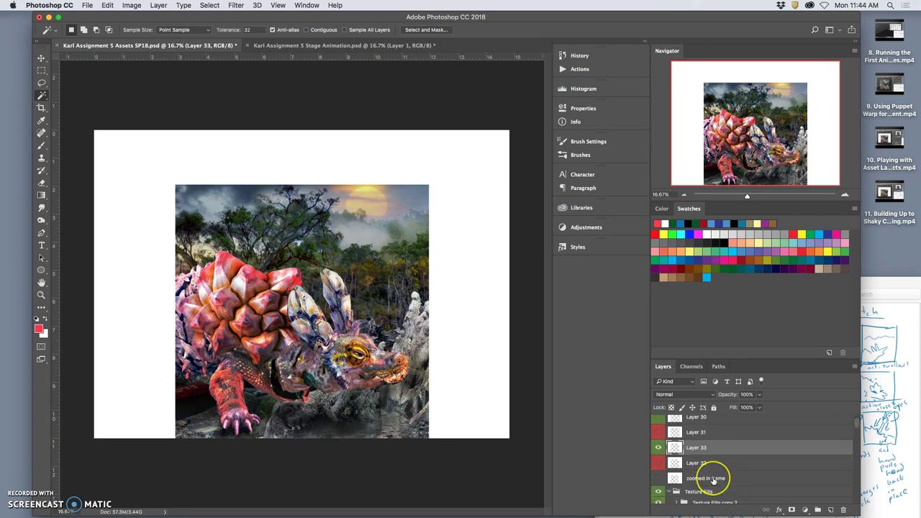
{"action": "scroll", "coordinate": [709, 477], "scroll_direction": "up", "scroll_amount": 1}
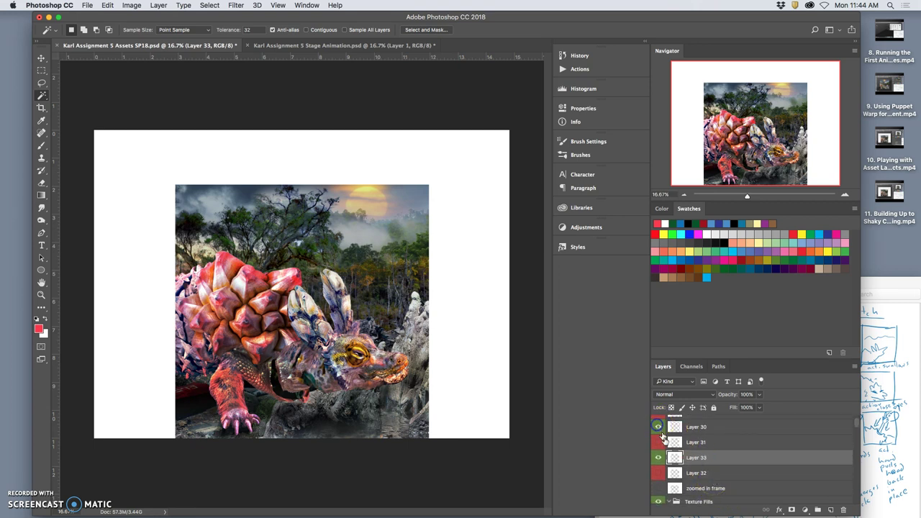
{"action": "left_click_drag", "start_coordinate": [666, 444], "coordinate": [698, 479]}
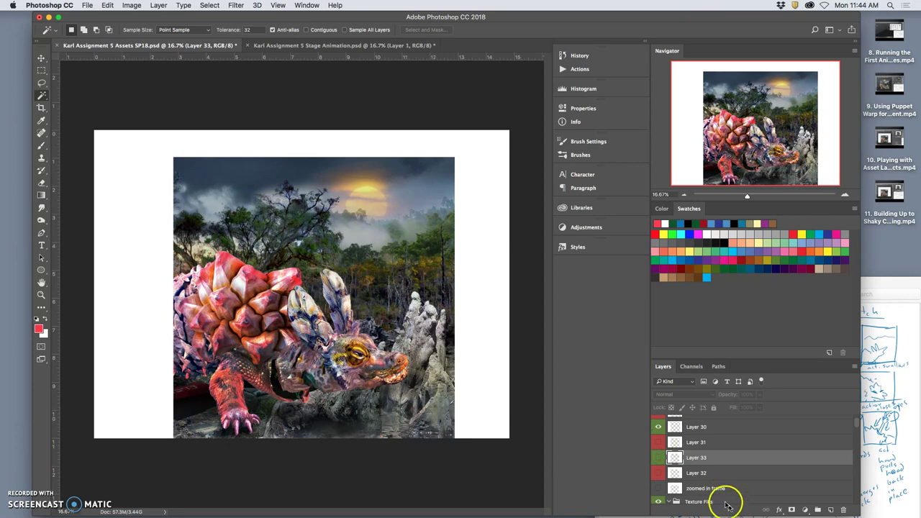
{"action": "scroll", "coordinate": [719, 493], "scroll_direction": "down", "scroll_amount": 5}
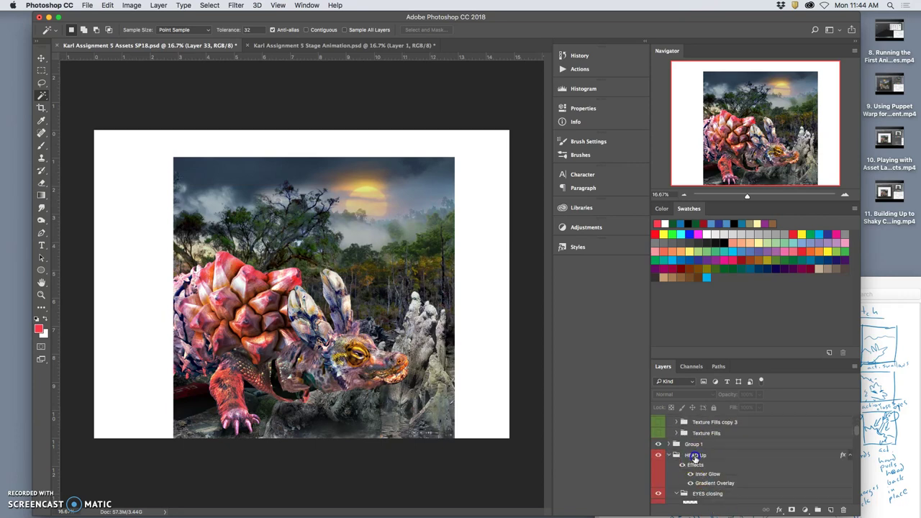
Move the HEAD Up group up and right and rotate it about -3.87°.
{"action": "left_click", "coordinate": [695, 456]}
{"action": "key", "text": "ctrl+t"}
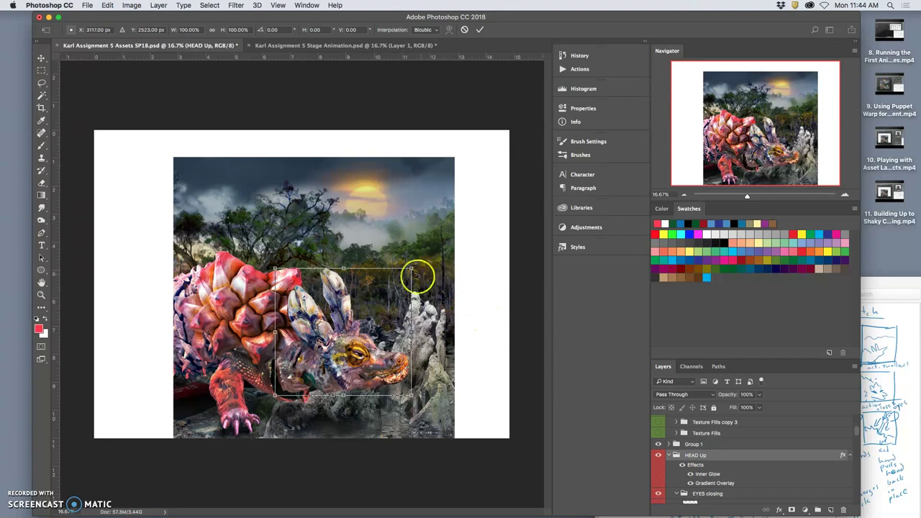
{"action": "left_click_drag", "start_coordinate": [344, 312], "coordinate": [380, 249]}
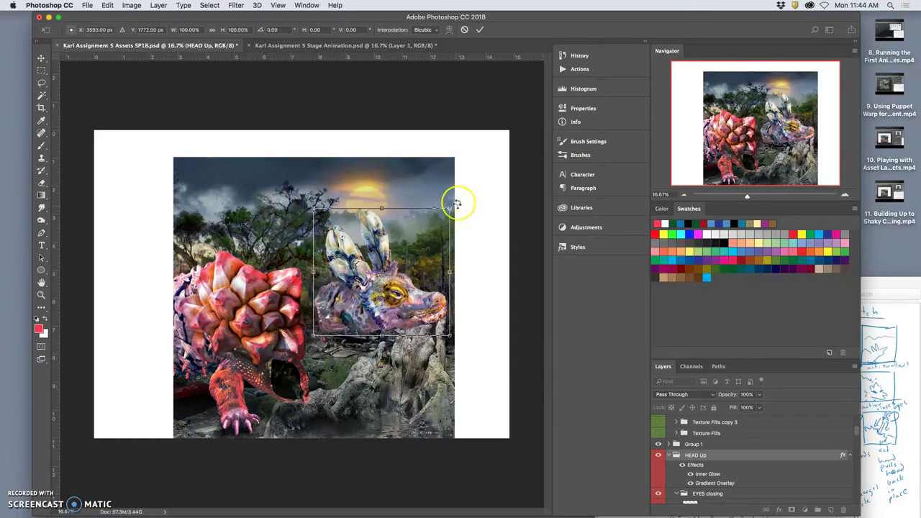
{"action": "left_click_drag", "start_coordinate": [454, 201], "coordinate": [453, 200]}
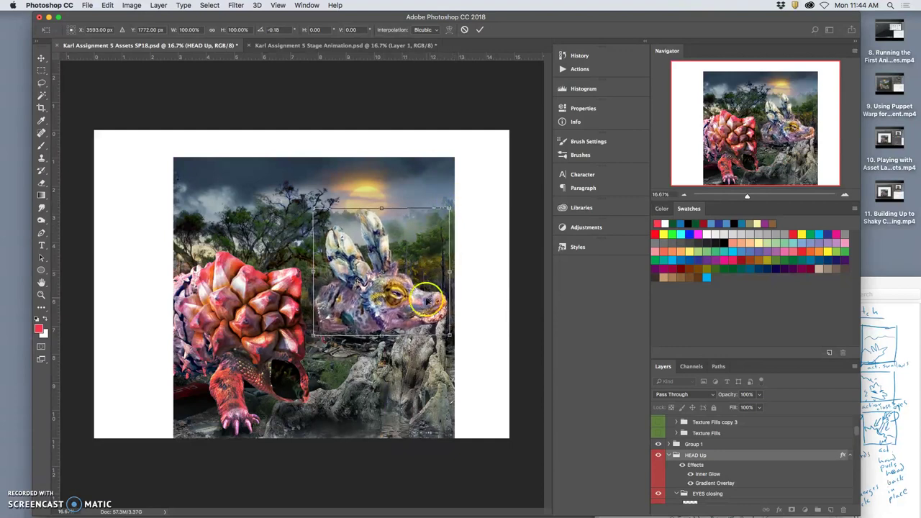
{"action": "left_click_drag", "start_coordinate": [419, 305], "coordinate": [427, 296]}
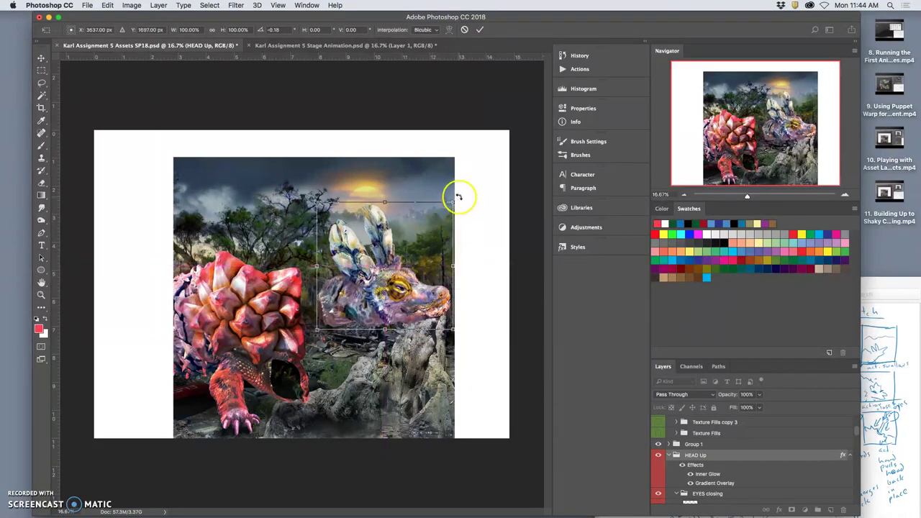
{"action": "left_click_drag", "start_coordinate": [456, 193], "coordinate": [454, 192]}
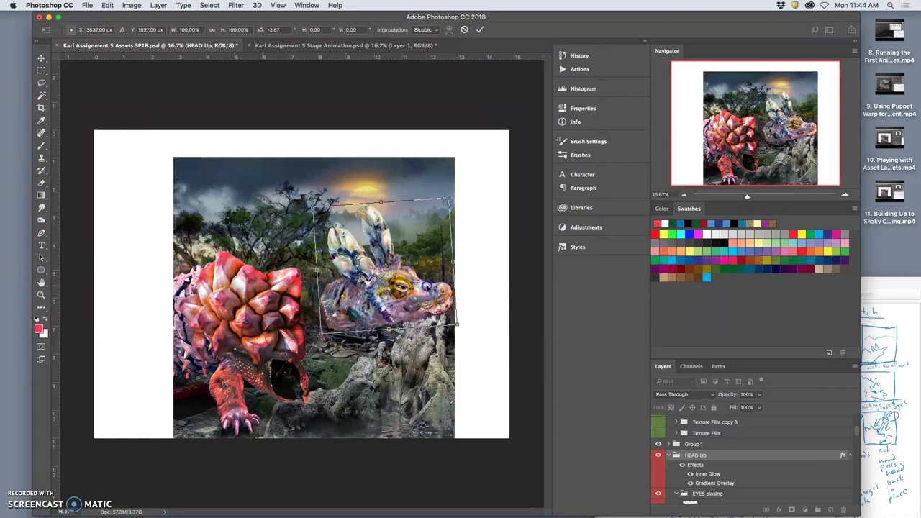
{"action": "key", "text": "Return"}
{"action": "key", "text": "w"}
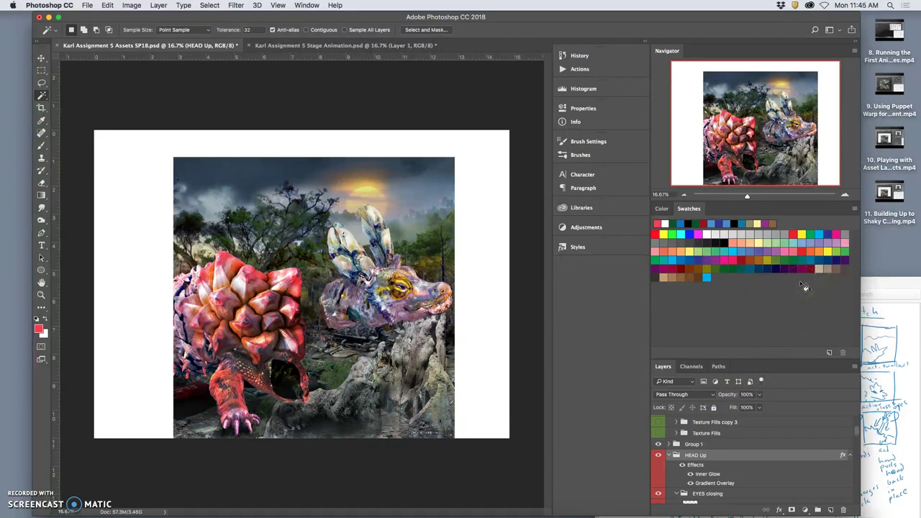
{"action": "key", "text": "ctrl+Up"}
Drag 61RPQF9eKuL._UL1500_.jpg from Disorganized Assets onto the Photoshop canvas.
{"action": "left_click", "coordinate": [865, 166]}
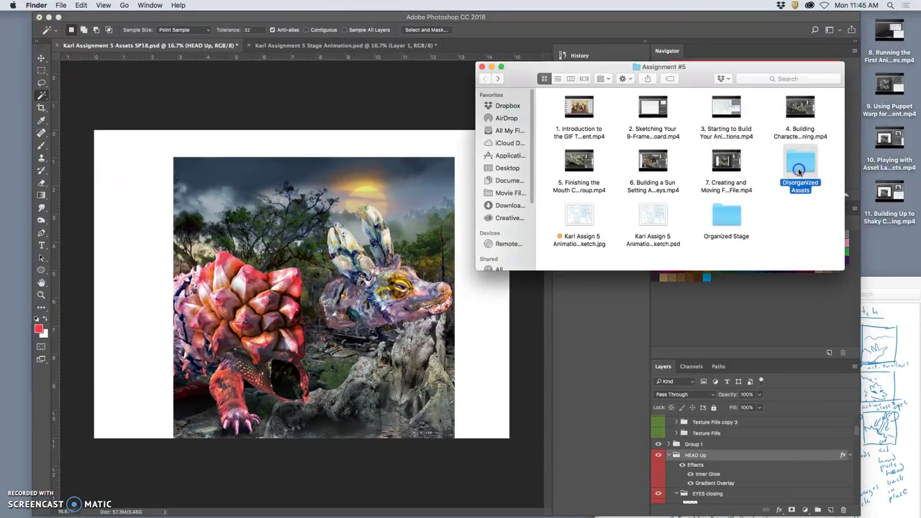
{"action": "double_click", "coordinate": [801, 172]}
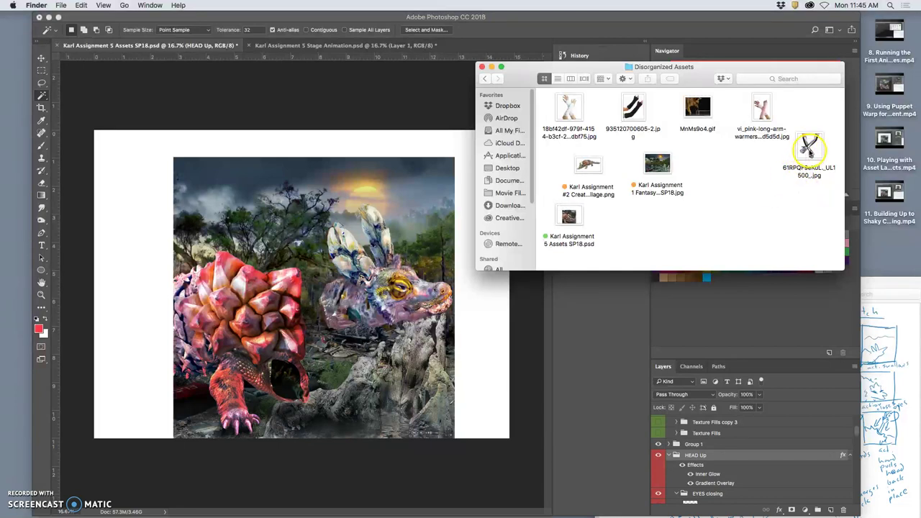
{"action": "left_click_drag", "start_coordinate": [809, 148], "coordinate": [403, 331]}
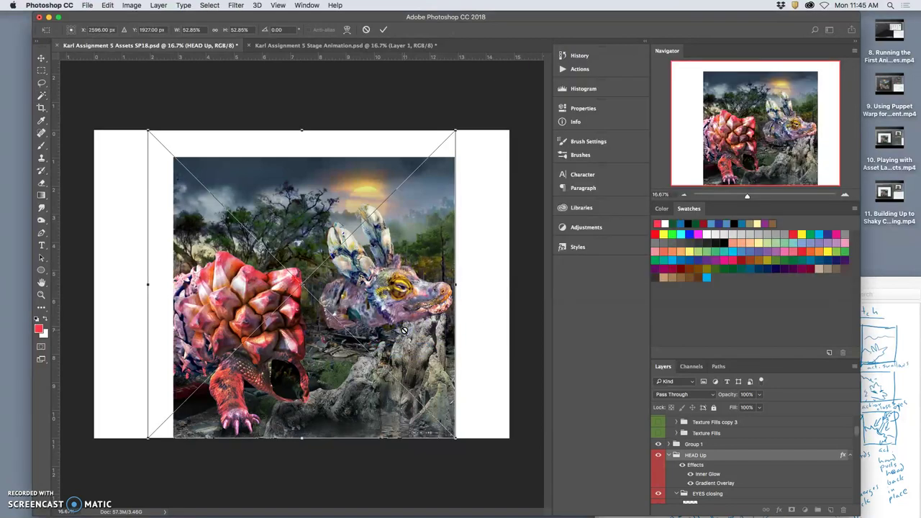
Commit the placed glove photo and try selecting the white background around the gloves.
{"action": "key", "text": "Return"}
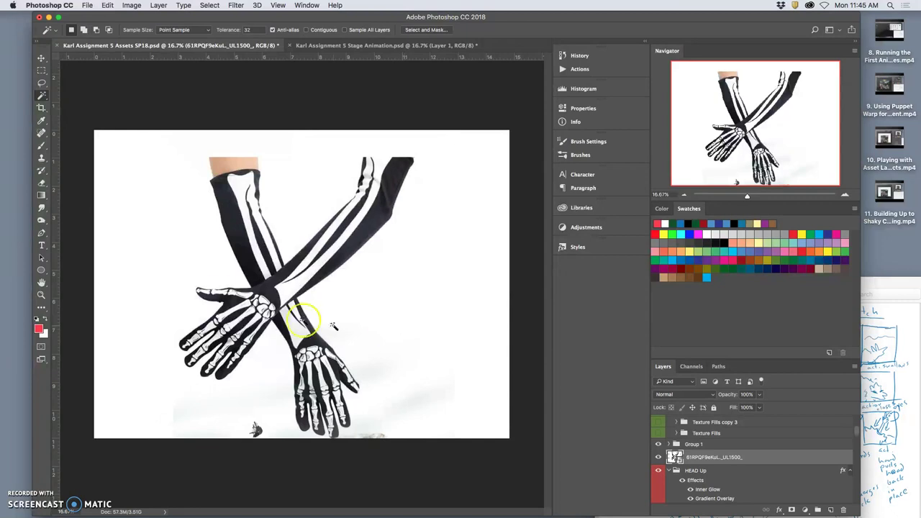
{"action": "left_click", "coordinate": [41, 85]}
{"action": "left_click_drag", "start_coordinate": [351, 127], "coordinate": [365, 157]}
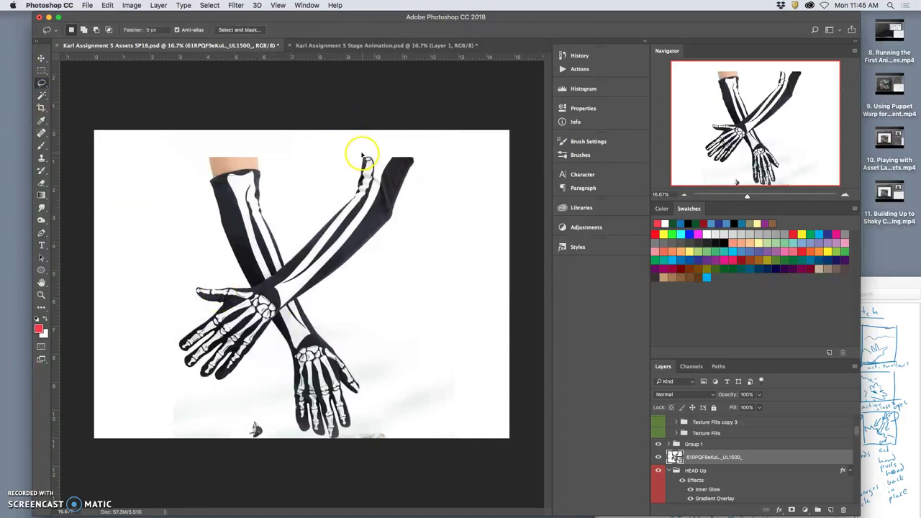
{"action": "left_click", "coordinate": [41, 94]}
{"action": "left_click", "coordinate": [313, 36]}
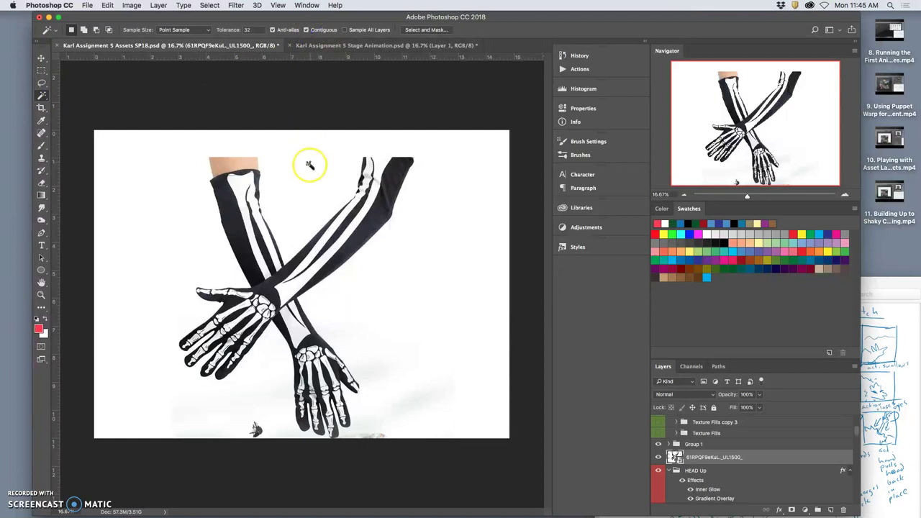
{"action": "left_click", "coordinate": [309, 184]}
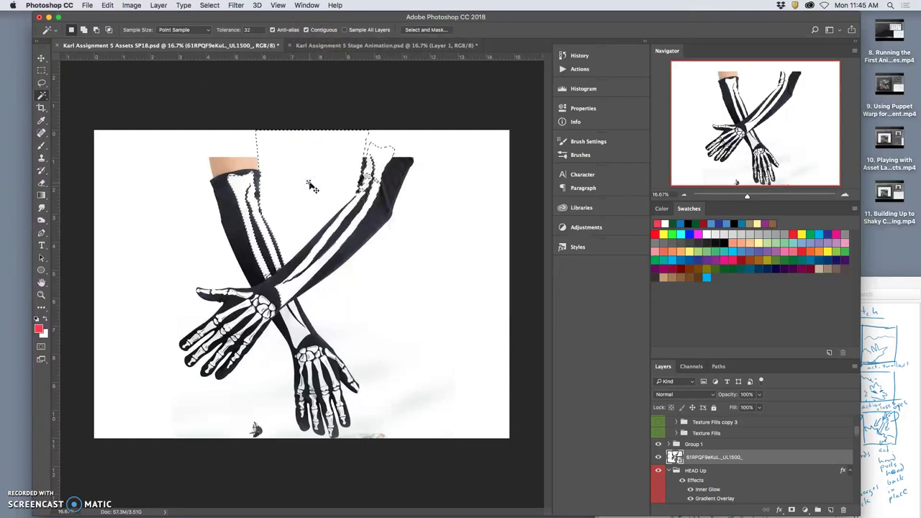
{"action": "key", "text": "super+d"}
{"action": "left_click_drag", "start_coordinate": [690, 451], "coordinate": [726, 464]}
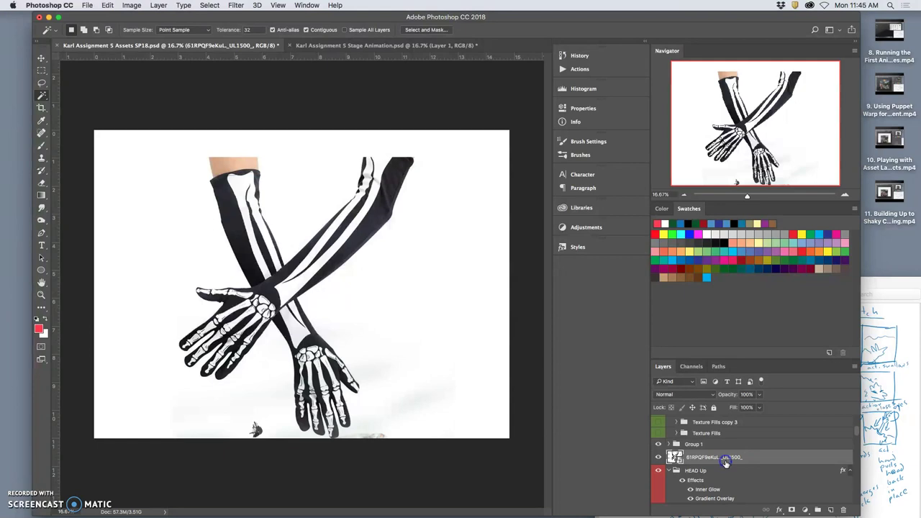
{"action": "left_click_drag", "start_coordinate": [672, 427], "coordinate": [733, 445]}
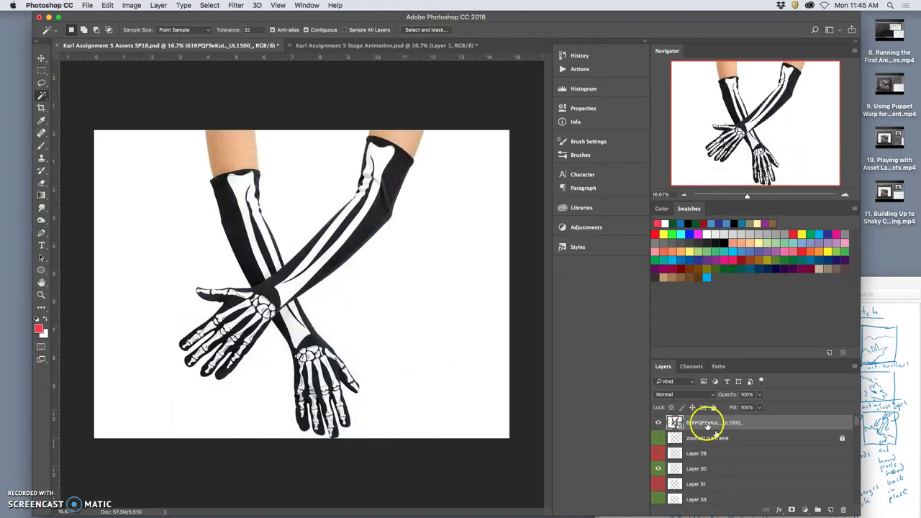
Lasso the right glove arm, copy it to a new Layer 34, and select the original photo layer.
{"action": "left_click", "coordinate": [41, 83]}
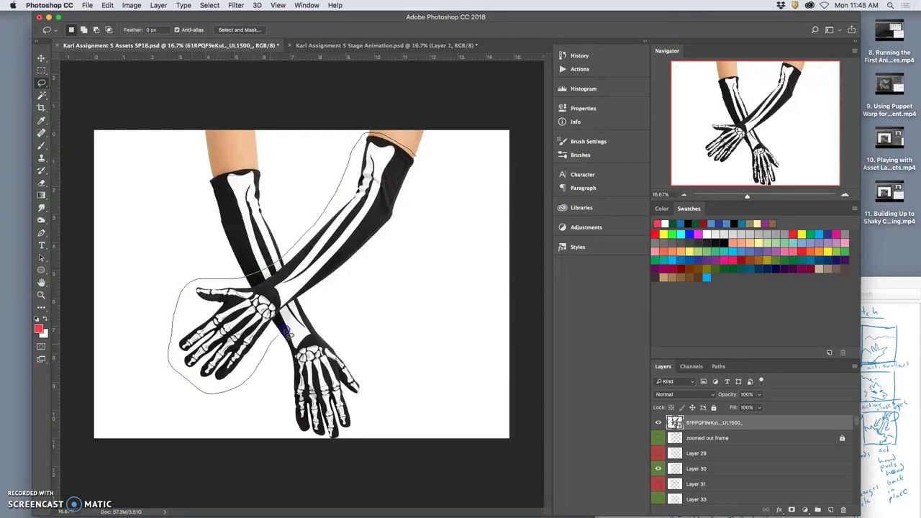
{"action": "mouse_move", "coordinate": [332, 293]}
{"action": "left_mouse_down"}
{"action": "mouse_move", "coordinate": [396, 222]}
{"action": "mouse_move", "coordinate": [420, 158]}
{"action": "left_mouse_up"}
{"action": "key", "text": "ctrl+j"}
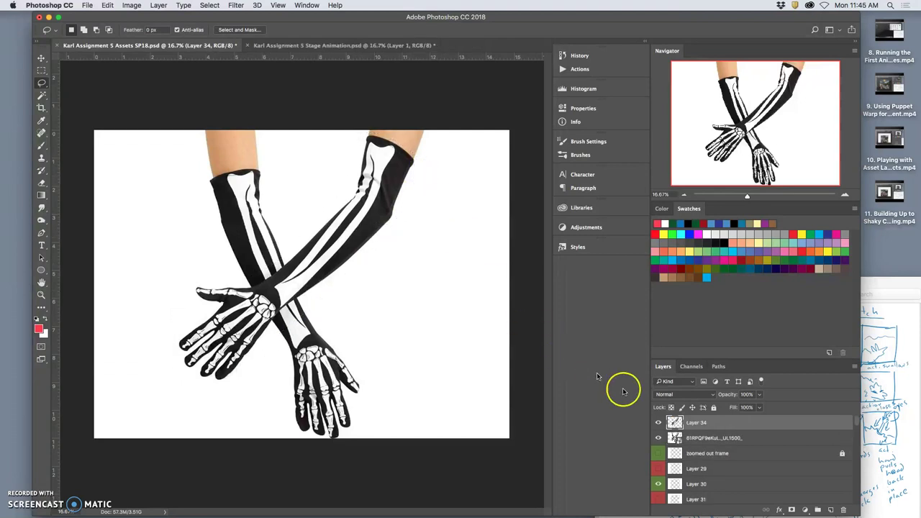
{"action": "left_click", "coordinate": [705, 437]}
Delete the original glove photo layer and clear the white area beside the arm on Layer 34.
{"action": "key", "text": "Delete"}
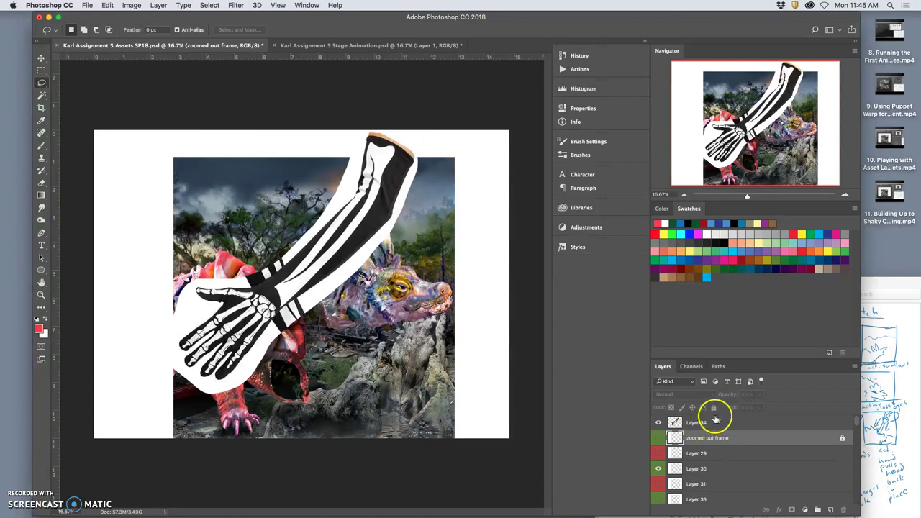
{"action": "left_click", "coordinate": [710, 425]}
{"action": "left_click", "coordinate": [41, 95]}
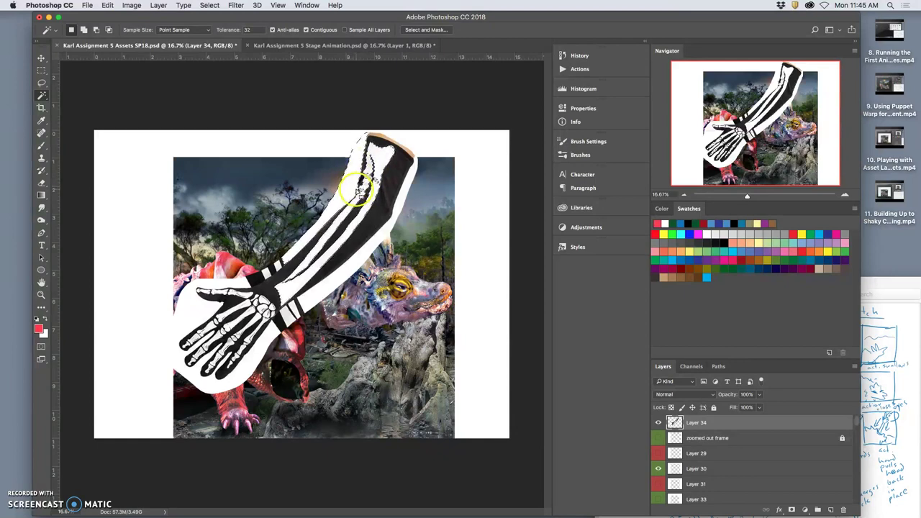
{"action": "key", "text": "super+equal"}
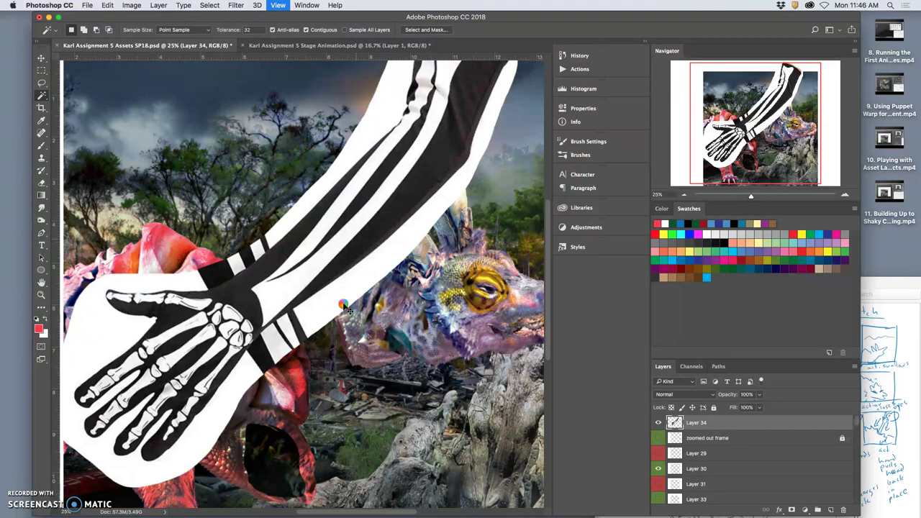
{"action": "key", "text": "super+equal"}
{"action": "left_click", "coordinate": [342, 305]}
{"action": "key", "text": "Delete"}
Magic Wand and delete the white background around the skeleton hand, undoing one deletion.
{"action": "left_click", "coordinate": [282, 334]}
{"action": "left_click", "coordinate": [242, 376]}
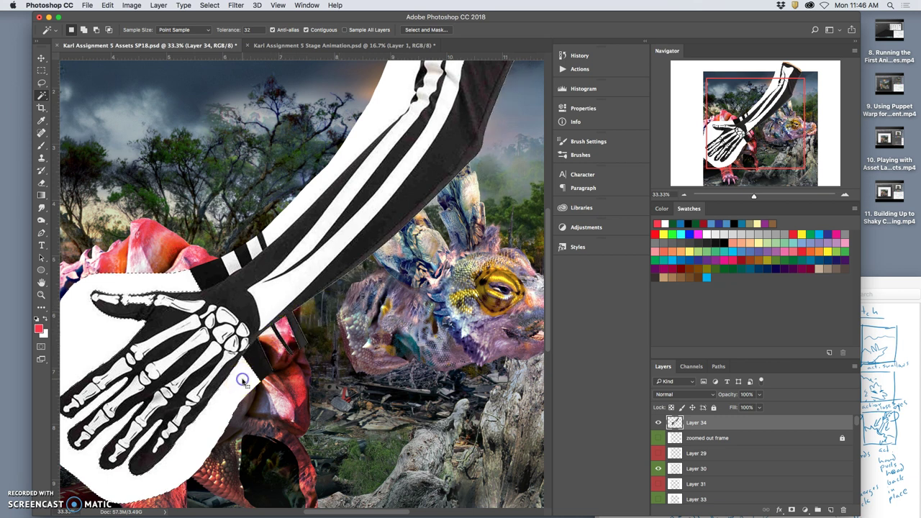
{"action": "key", "text": "Delete"}
{"action": "left_click", "coordinate": [179, 394]}
{"action": "left_click", "coordinate": [209, 262]}
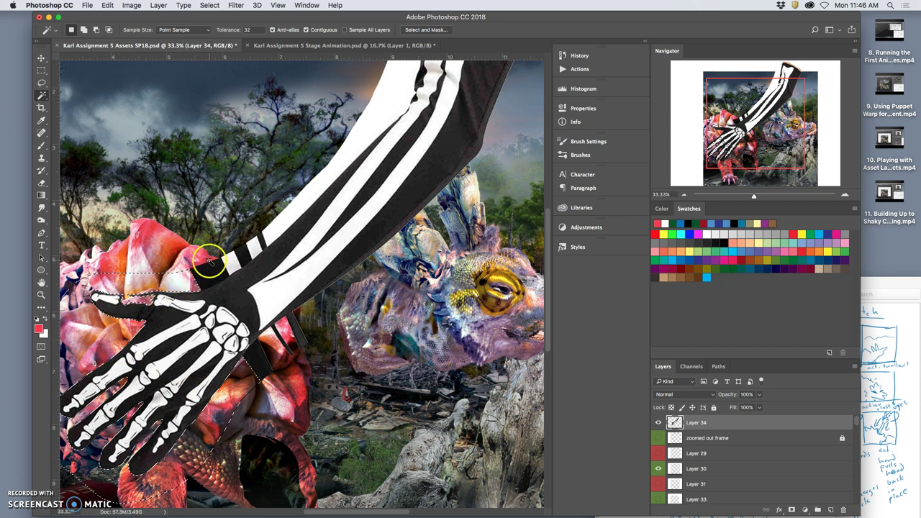
{"action": "key", "text": "super+z"}
Delete the white around the thumb with the Lasso and the white pixels near the arm band.
{"action": "left_click", "coordinate": [41, 82]}
{"action": "left_click_drag", "start_coordinate": [144, 294], "coordinate": [134, 295]}
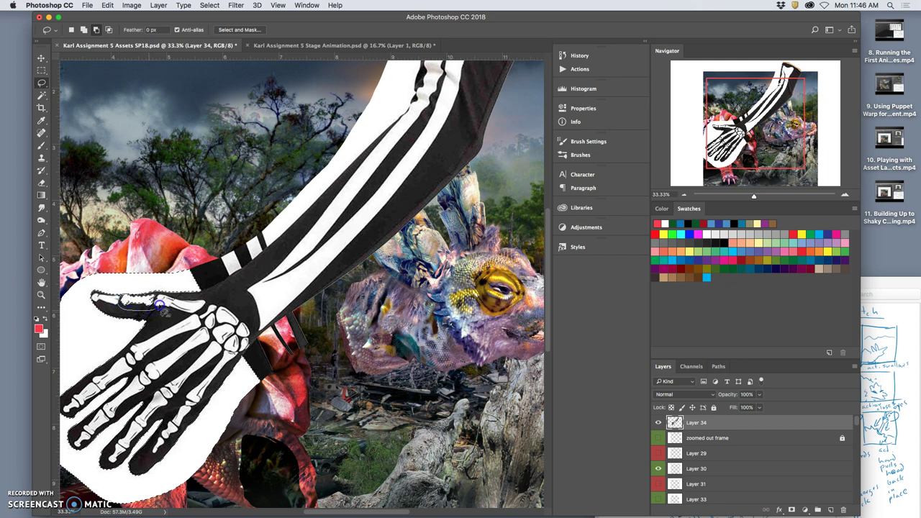
{"action": "mouse_move", "coordinate": [156, 295]}
{"action": "left_mouse_down"}
{"action": "mouse_move", "coordinate": [165, 308]}
{"action": "mouse_move", "coordinate": [107, 302]}
{"action": "left_mouse_up"}
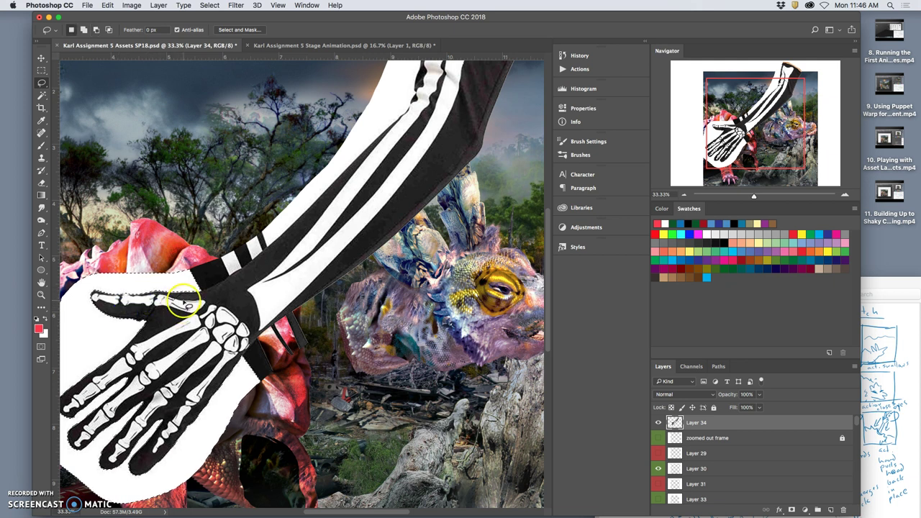
{"action": "key", "text": "Delete"}
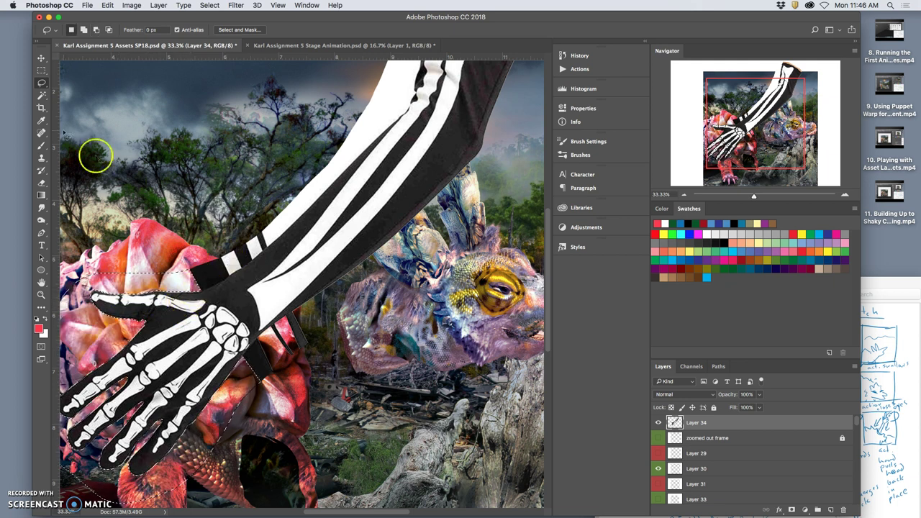
{"action": "left_click", "coordinate": [38, 95]}
{"action": "left_click", "coordinate": [240, 261]}
{"action": "key", "text": "Delete"}
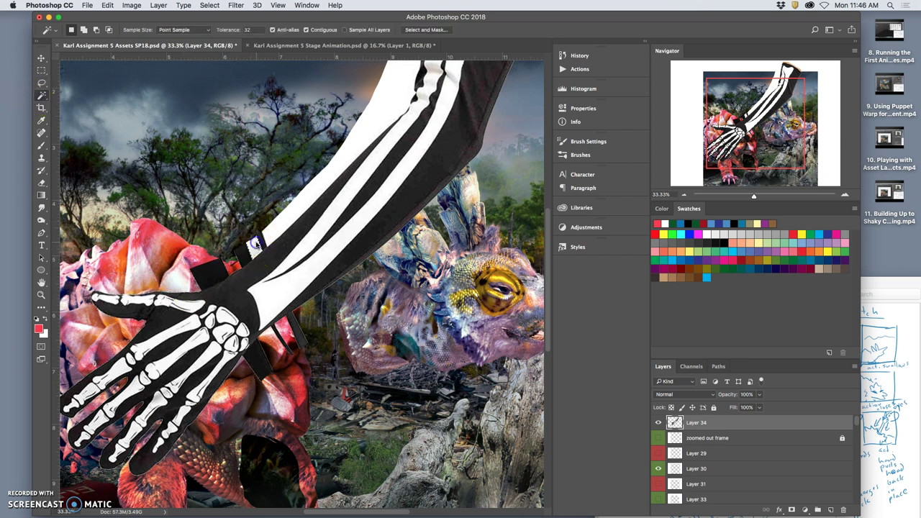
{"action": "scroll", "coordinate": [276, 243], "scroll_direction": "up", "scroll_amount": 5}
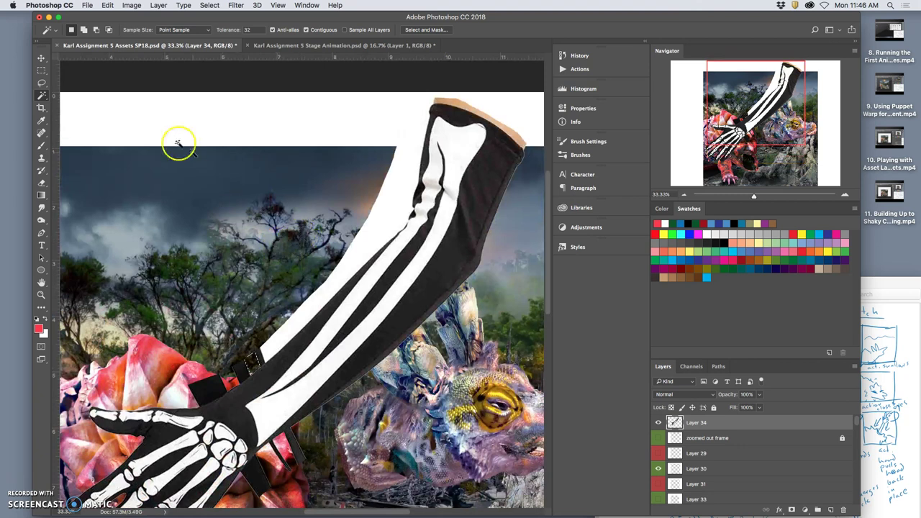
Delete the white background beside the upper arm and deselect.
{"action": "left_click", "coordinate": [41, 82]}
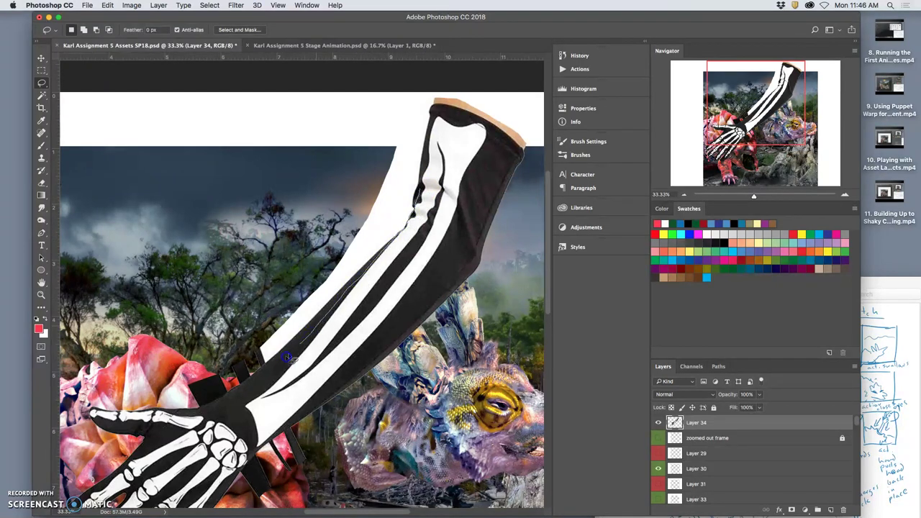
{"action": "mouse_move", "coordinate": [179, 396]}
{"action": "left_mouse_down"}
{"action": "mouse_move", "coordinate": [158, 328]}
{"action": "mouse_move", "coordinate": [234, 207]}
{"action": "mouse_move", "coordinate": [360, 75]}
{"action": "left_mouse_up"}
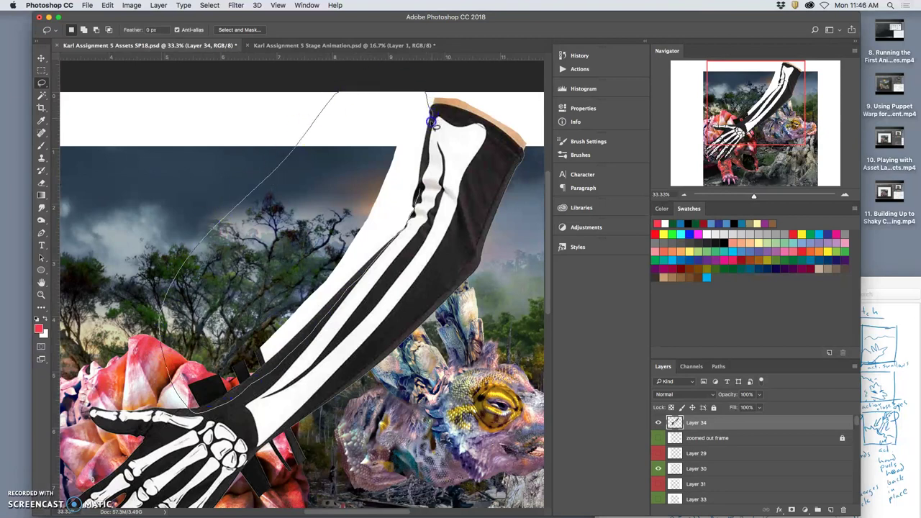
{"action": "left_click_drag", "start_coordinate": [420, 189], "coordinate": [419, 191]}
{"action": "left_click", "coordinate": [41, 95]}
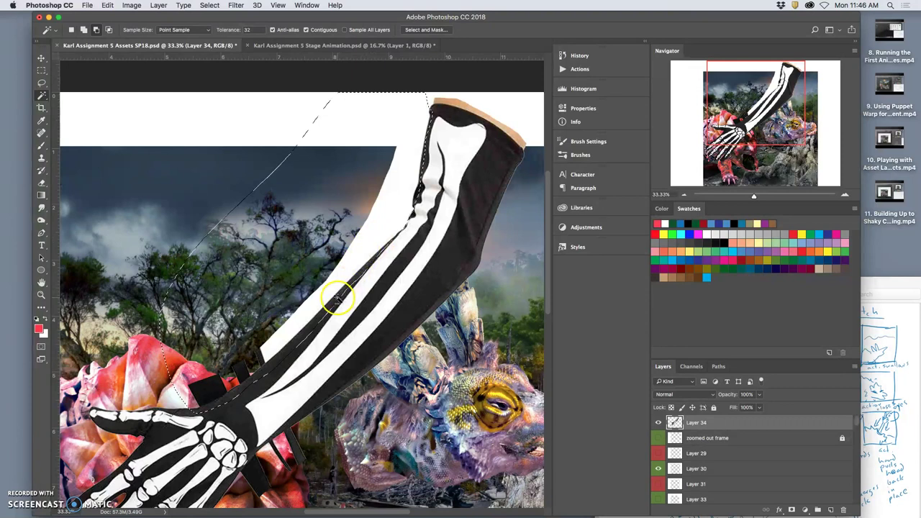
{"action": "left_click", "coordinate": [334, 297], "text": "shift"}
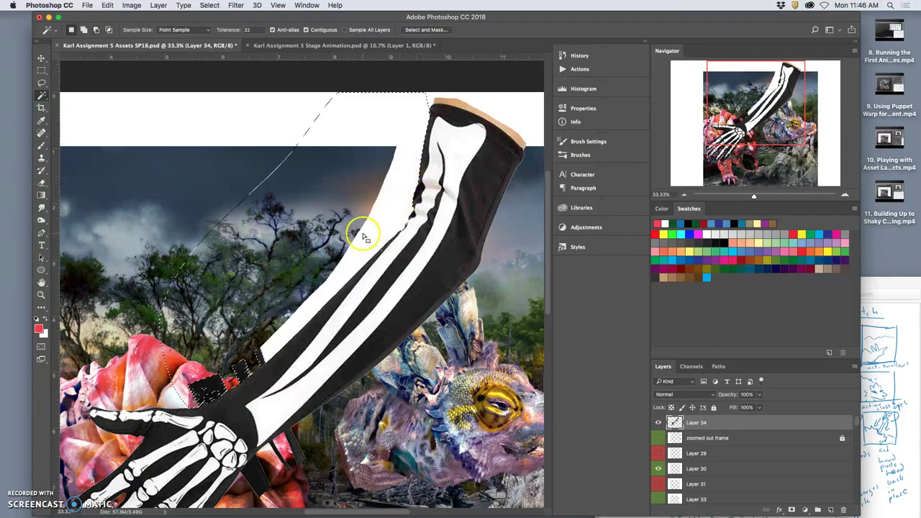
{"action": "key", "text": "Delete"}
{"action": "key", "text": "ctrl+d"}
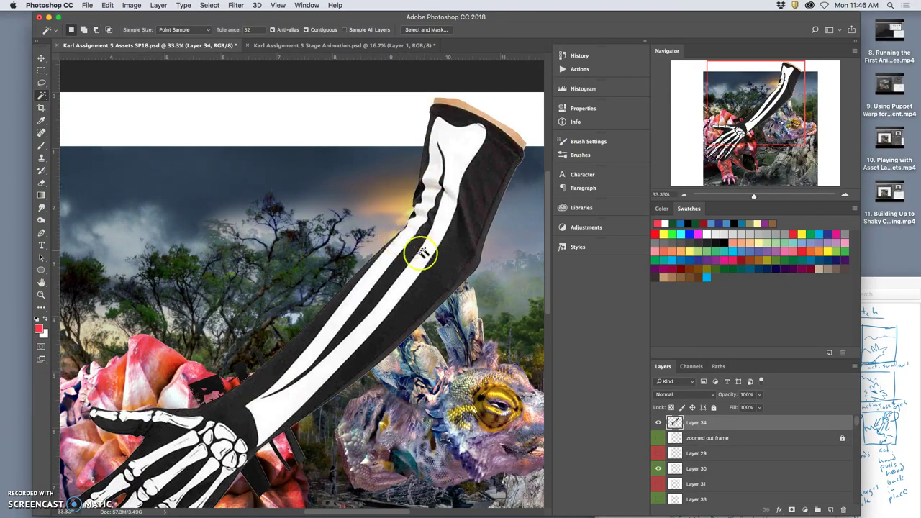
Lasso and erase the stray black patch beside the skeleton hand.
{"action": "left_click", "coordinate": [41, 83]}
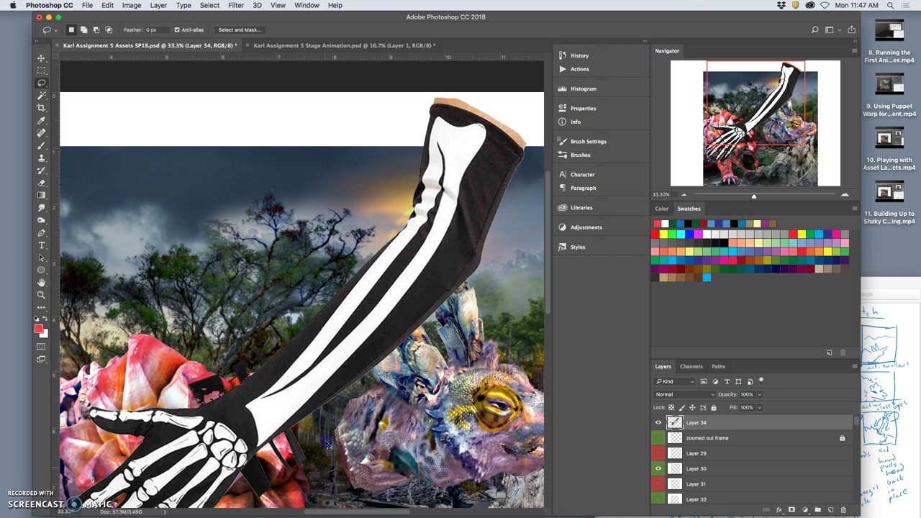
{"action": "mouse_move", "coordinate": [331, 446]}
{"action": "left_mouse_down"}
{"action": "mouse_move", "coordinate": [338, 431]}
{"action": "mouse_move", "coordinate": [288, 422]}
{"action": "mouse_move", "coordinate": [277, 442]}
{"action": "mouse_move", "coordinate": [251, 382]}
{"action": "mouse_move", "coordinate": [255, 353]}
{"action": "mouse_move", "coordinate": [275, 331]}
{"action": "left_mouse_up"}
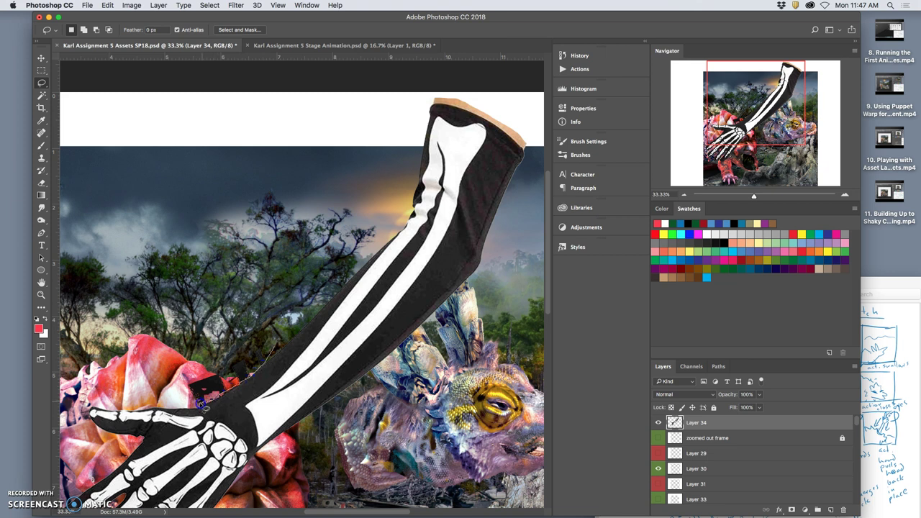
{"action": "left_click_drag", "start_coordinate": [277, 323], "coordinate": [274, 328]}
{"action": "key", "text": "Delete"}
{"action": "left_click", "coordinate": [263, 353]}
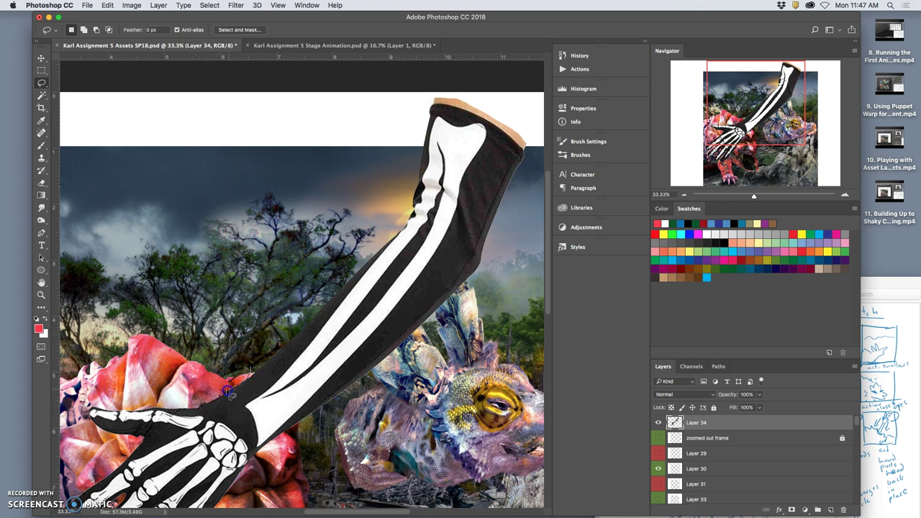
{"action": "left_click", "coordinate": [232, 370]}
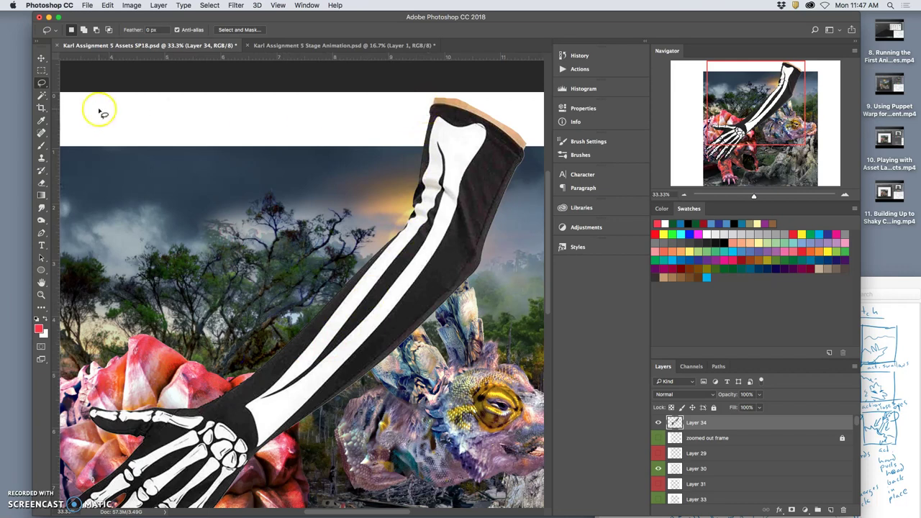
Magic Wand the area along the arm's top and the white band.
{"action": "left_click", "coordinate": [41, 94]}
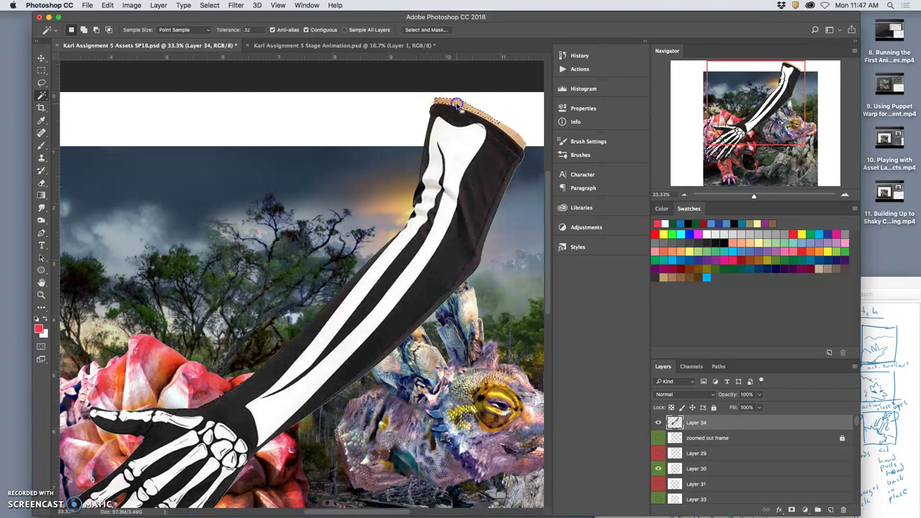
{"action": "left_click", "coordinate": [469, 99]}
{"action": "left_click", "coordinate": [506, 131]}
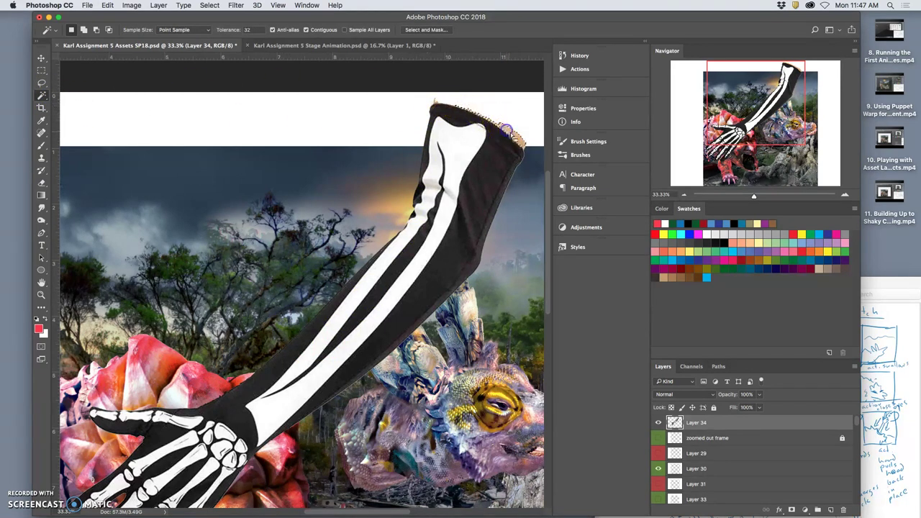
{"action": "left_click", "coordinate": [477, 113]}
{"action": "left_click", "coordinate": [438, 97]}
{"action": "left_click", "coordinate": [435, 101]}
{"action": "left_click", "coordinate": [350, 137]}
{"action": "left_click", "coordinate": [82, 101]}
Deselect, begin lassoing the arm's cut-off top end, and zoom out to the full canvas.
{"action": "key", "text": "l"}
{"action": "key", "text": "super+d"}
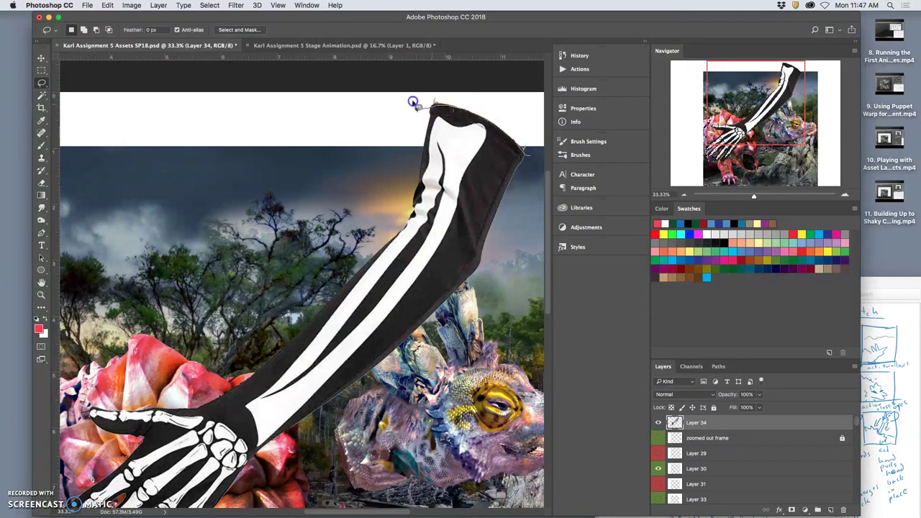
{"action": "left_click_drag", "start_coordinate": [540, 152], "coordinate": [539, 153]}
{"action": "key", "text": "super+minus"}
{"action": "key", "text": "super+minus"}
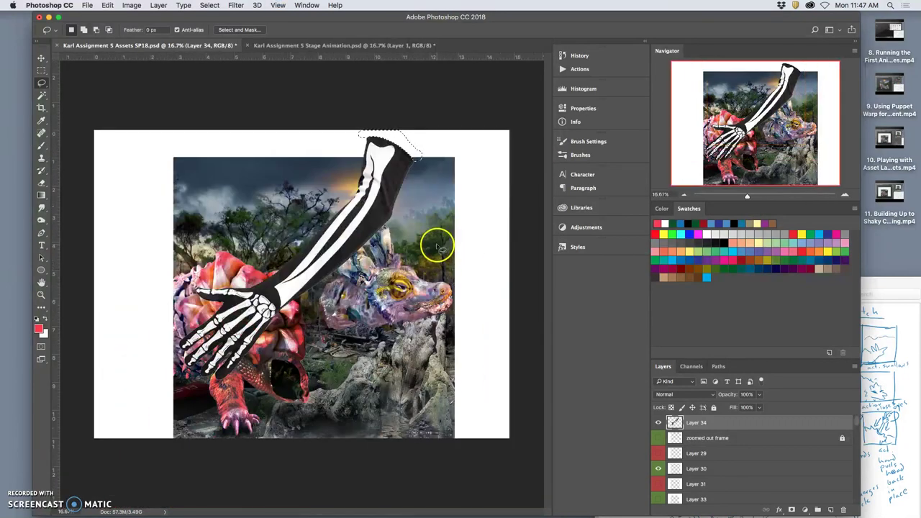
Scale Layer 34's arm to about 47%, flip it horizontally, rotate it to about -38.8°, and place it on the creature.
{"action": "key", "text": "super+d"}
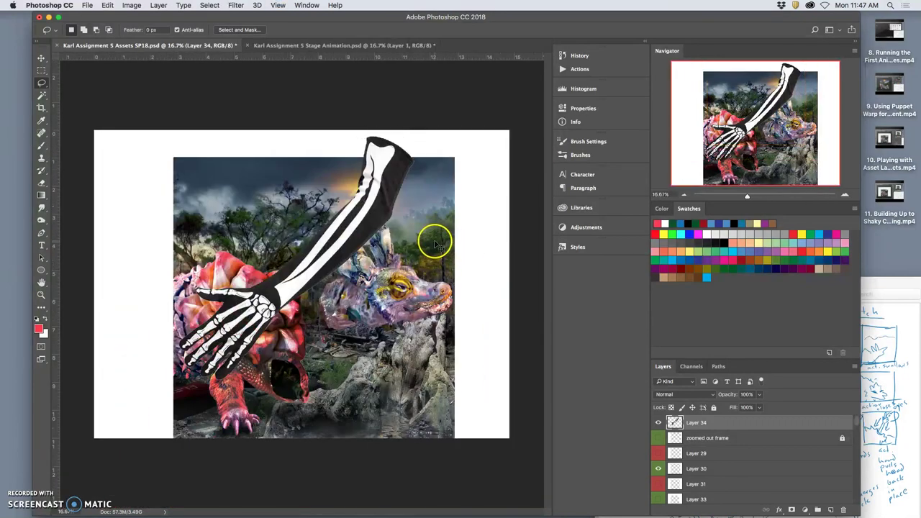
{"action": "key", "text": "super+t"}
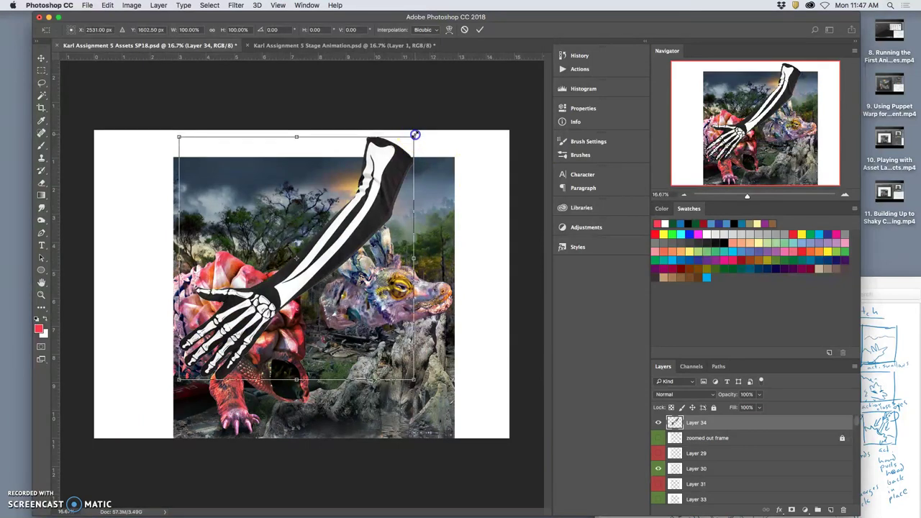
{"action": "left_click_drag", "start_coordinate": [413, 135], "coordinate": [356, 205]}
{"action": "right_click", "coordinate": [331, 234]}
{"action": "left_click", "coordinate": [356, 362]}
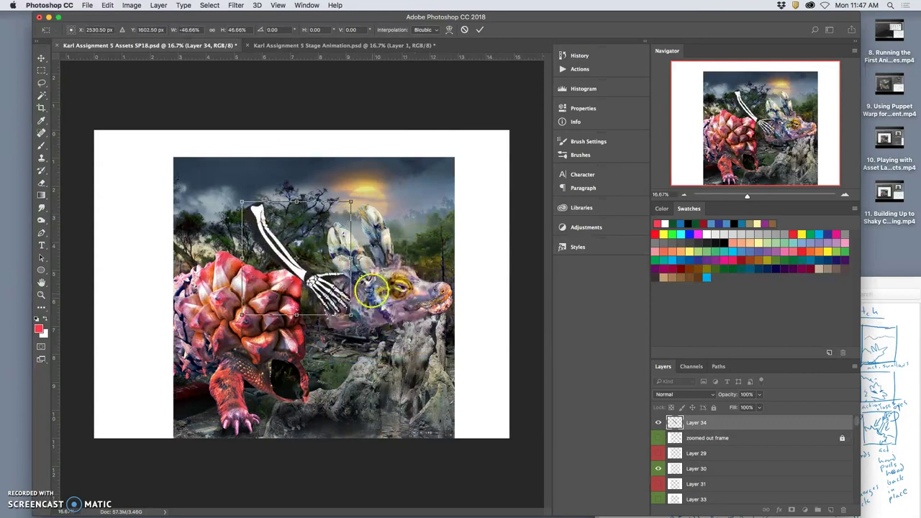
{"action": "left_click_drag", "start_coordinate": [363, 197], "coordinate": [245, 198]}
{"action": "left_click_drag", "start_coordinate": [315, 237], "coordinate": [296, 355]}
{"action": "left_click_drag", "start_coordinate": [342, 313], "coordinate": [298, 384]}
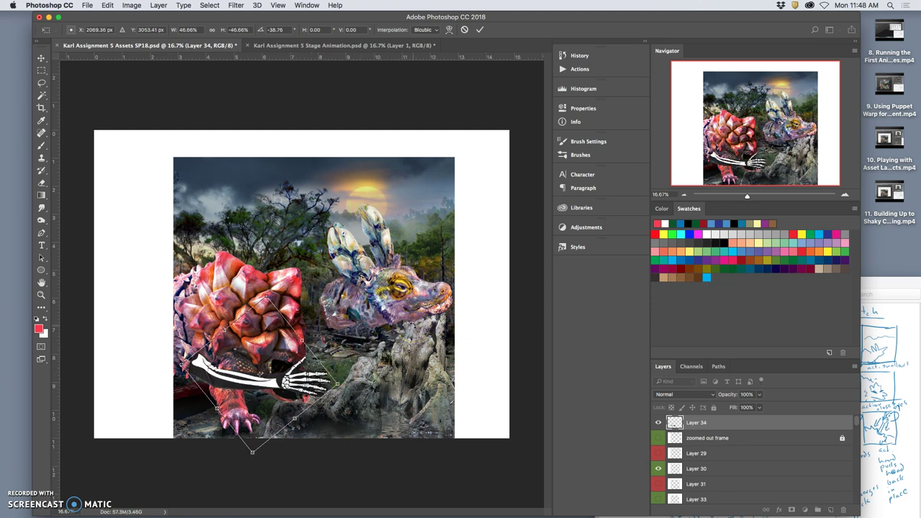
{"action": "key", "text": "Return"}
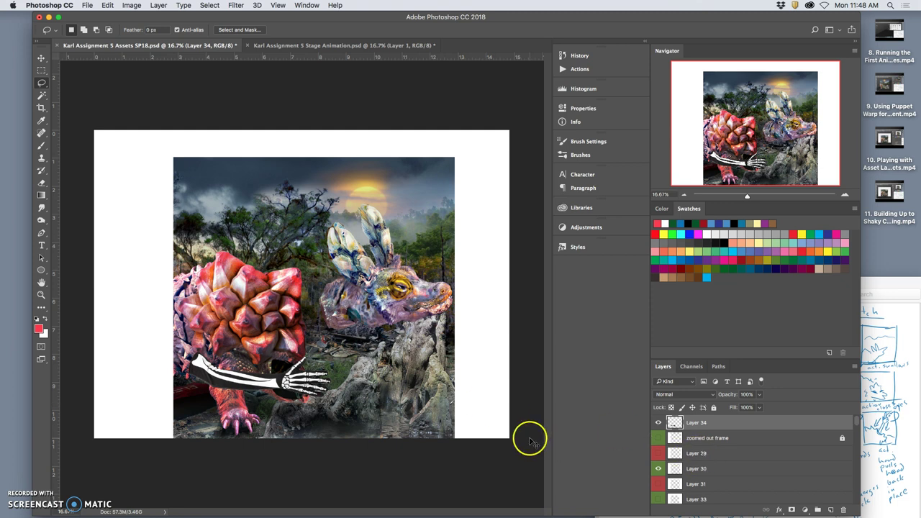
Duplicate the arm layer and move the first copy up and to the right.
{"action": "key", "text": "super+j"}
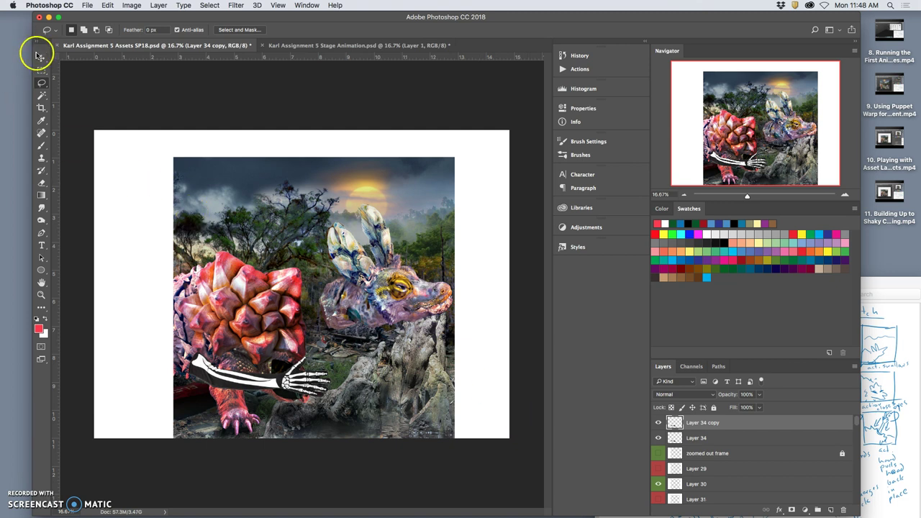
{"action": "left_click", "coordinate": [41, 58]}
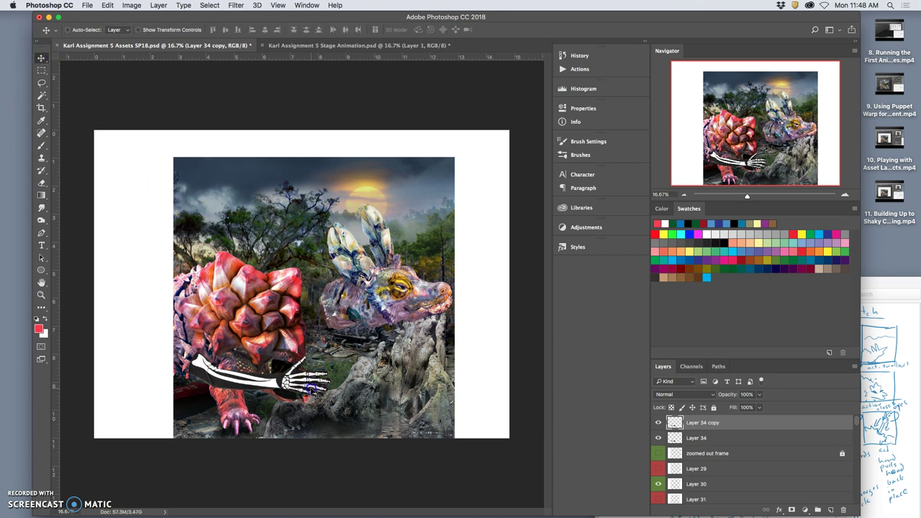
{"action": "left_click_drag", "start_coordinate": [311, 387], "coordinate": [350, 353]}
{"action": "key", "text": "super+t"}
{"action": "key", "text": "Return"}
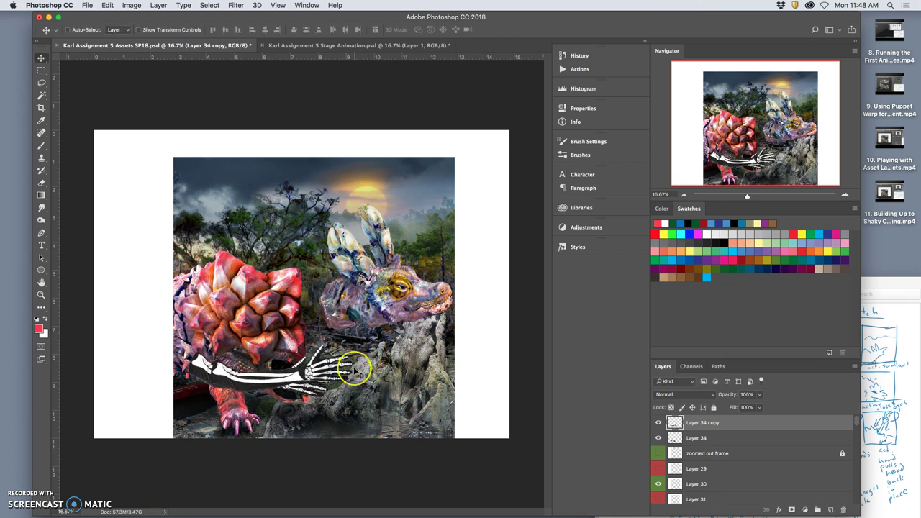
Add second and third arm copies, each pushed farther out, the third rotated -12.26°.
{"action": "key", "text": "super+j"}
{"action": "key", "text": "super+t"}
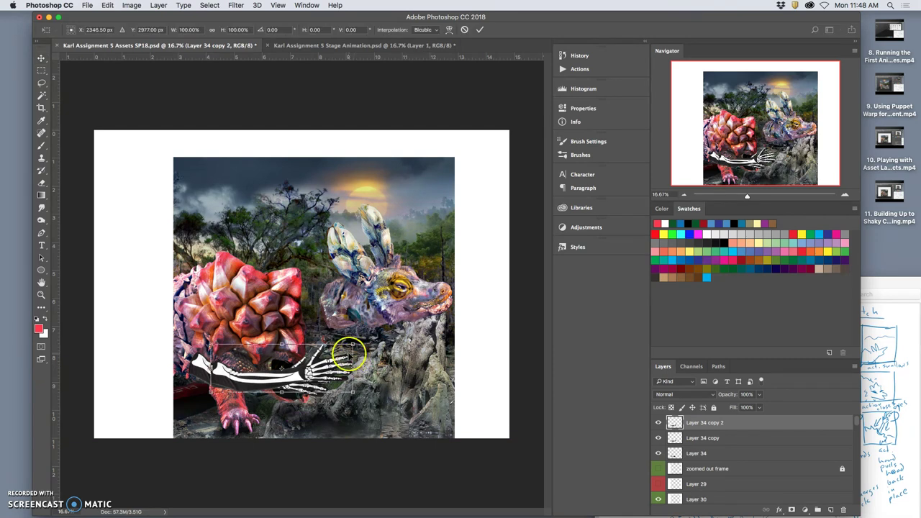
{"action": "left_click_drag", "start_coordinate": [338, 366], "coordinate": [374, 344]}
{"action": "key", "text": "Return"}
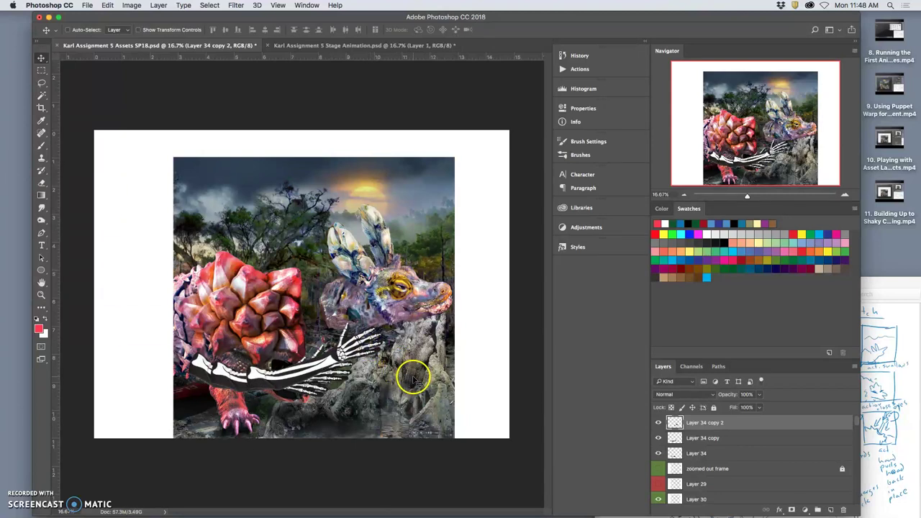
{"action": "key", "text": "super+j"}
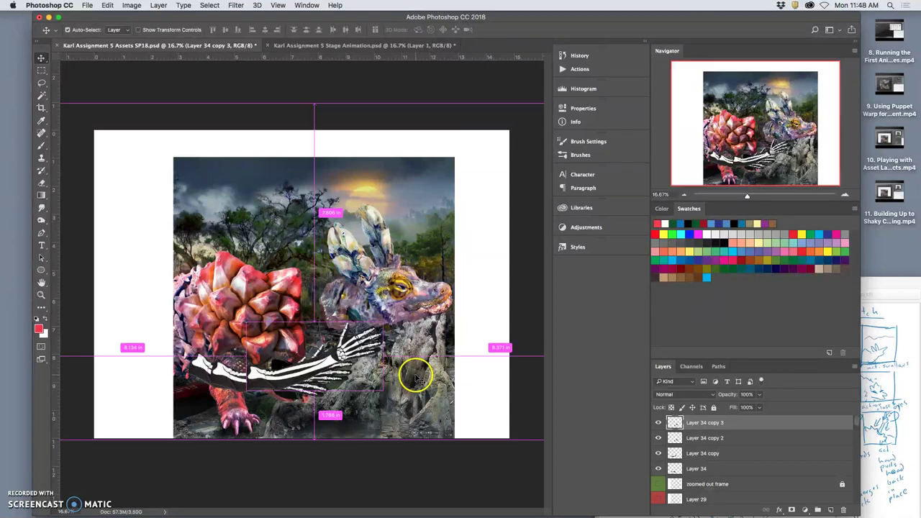
{"action": "key", "text": "super+t"}
{"action": "left_click_drag", "start_coordinate": [369, 353], "coordinate": [379, 302]}
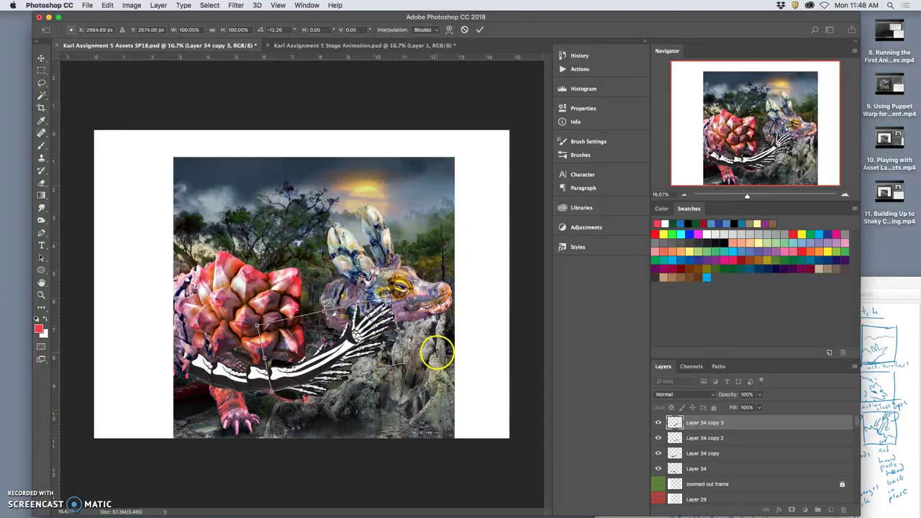
{"action": "key", "text": "Return"}
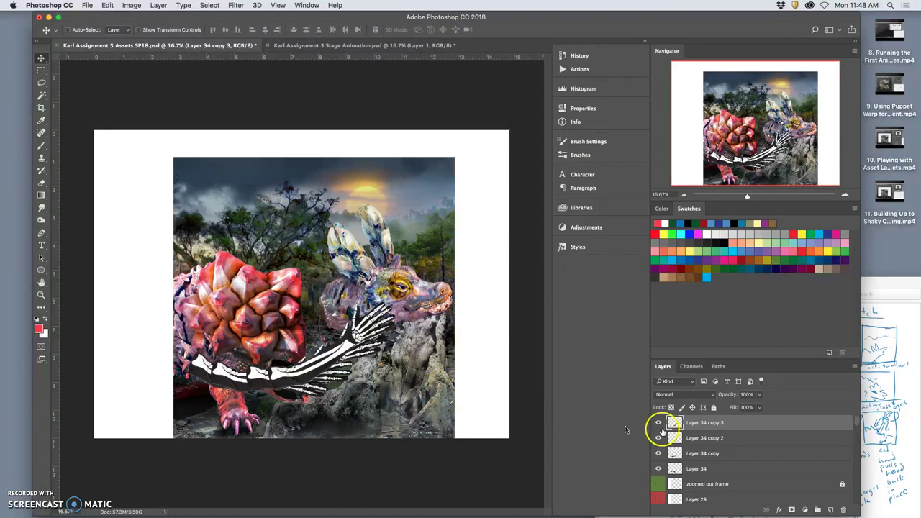
Hide Layer 34 copy 3, copy 2 and copy, and make Layer 34 active.
{"action": "left_click", "coordinate": [657, 422]}
{"action": "left_click", "coordinate": [658, 437]}
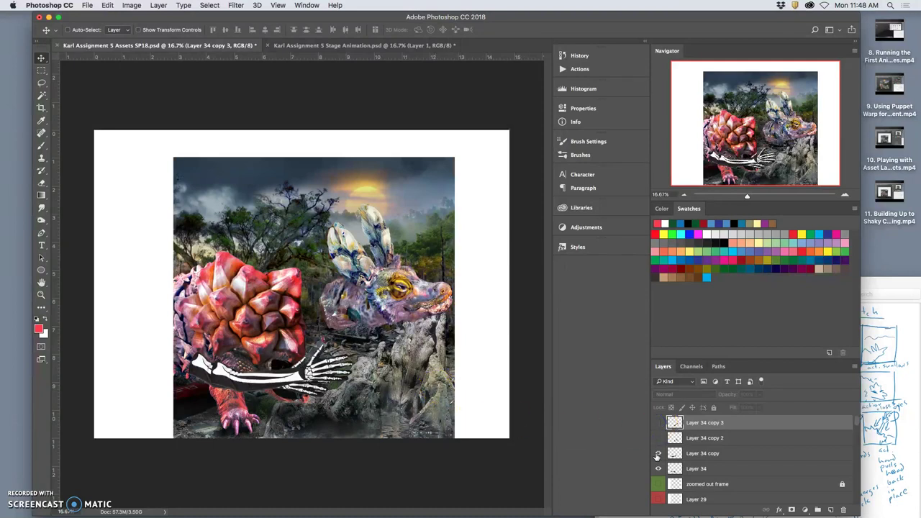
{"action": "left_click", "coordinate": [657, 453]}
{"action": "left_click", "coordinate": [698, 469]}
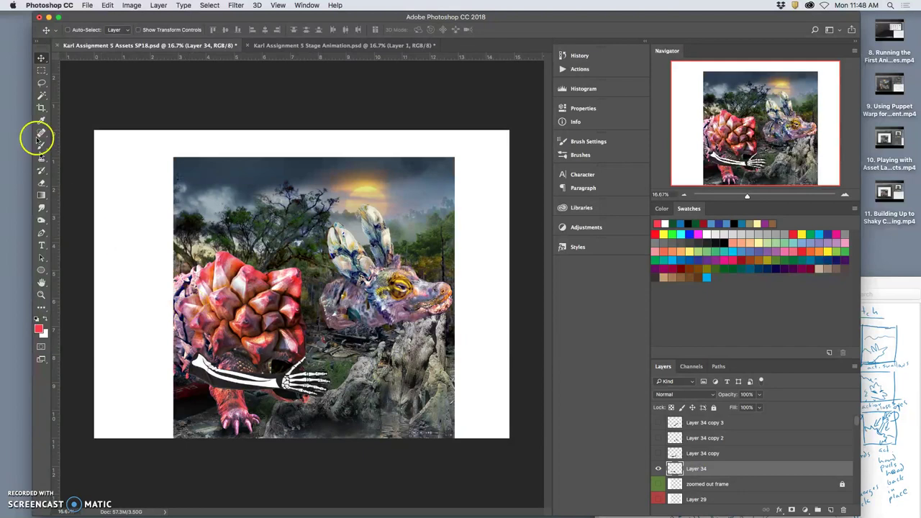
Erase the dark left end of the original arm with a soft eraser at 100% smoothing.
{"action": "left_click", "coordinate": [41, 182]}
{"action": "left_click", "coordinate": [72, 30]}
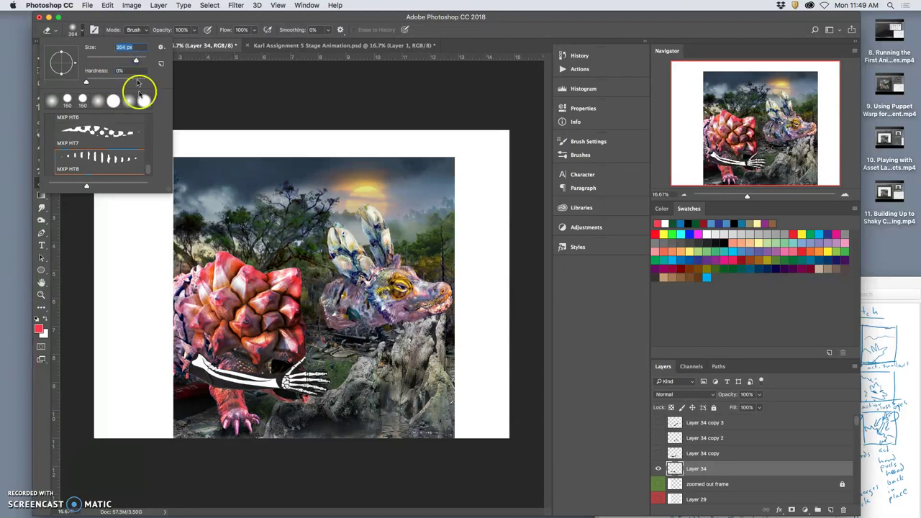
{"action": "left_click", "coordinate": [185, 377]}
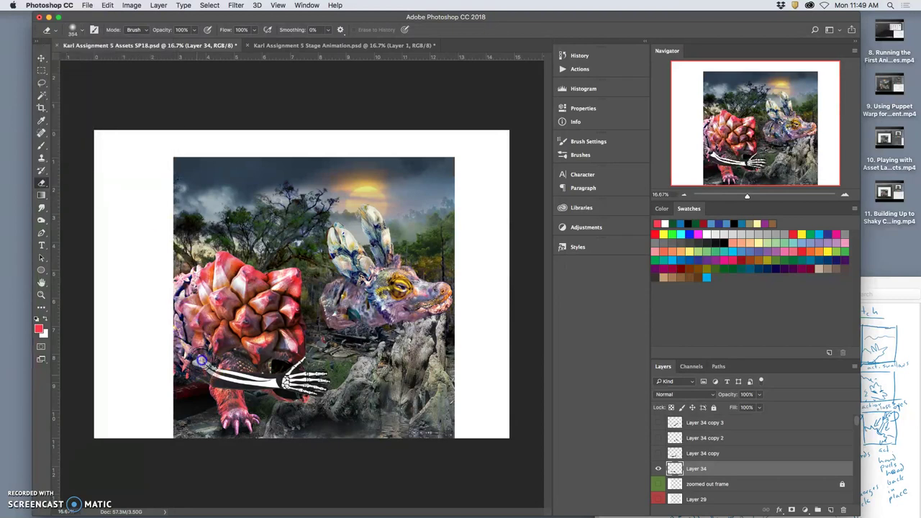
{"action": "left_click_drag", "start_coordinate": [205, 367], "coordinate": [229, 382]}
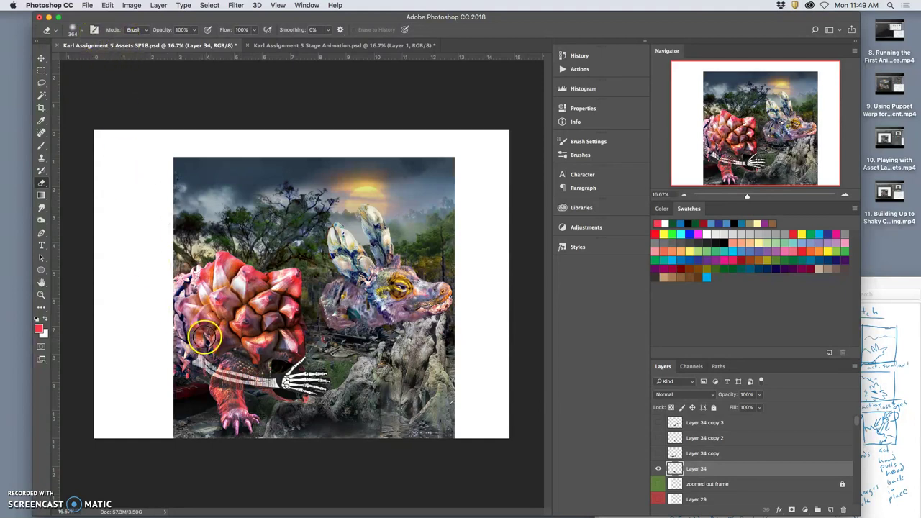
{"action": "mouse_move", "coordinate": [209, 338]}
{"action": "left_mouse_down"}
{"action": "mouse_move", "coordinate": [269, 370]}
{"action": "mouse_move", "coordinate": [188, 365]}
{"action": "left_mouse_up"}
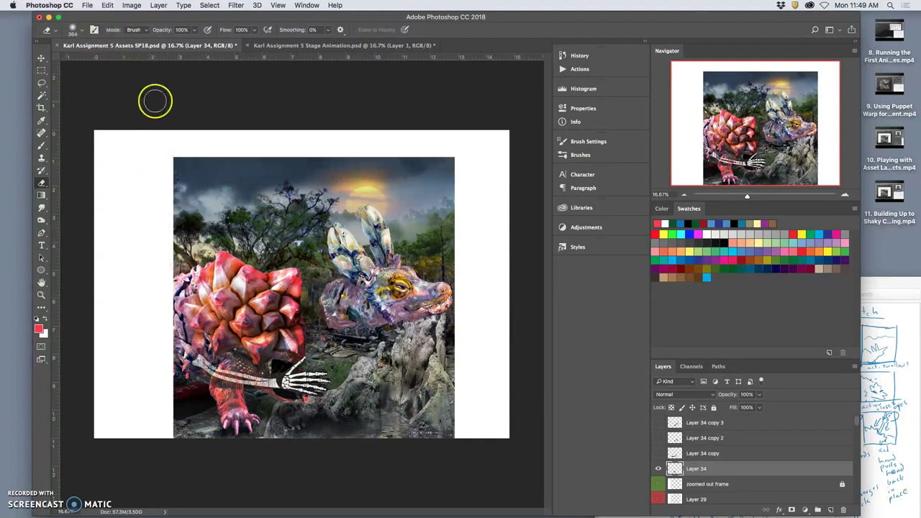
{"action": "left_click", "coordinate": [327, 30]}
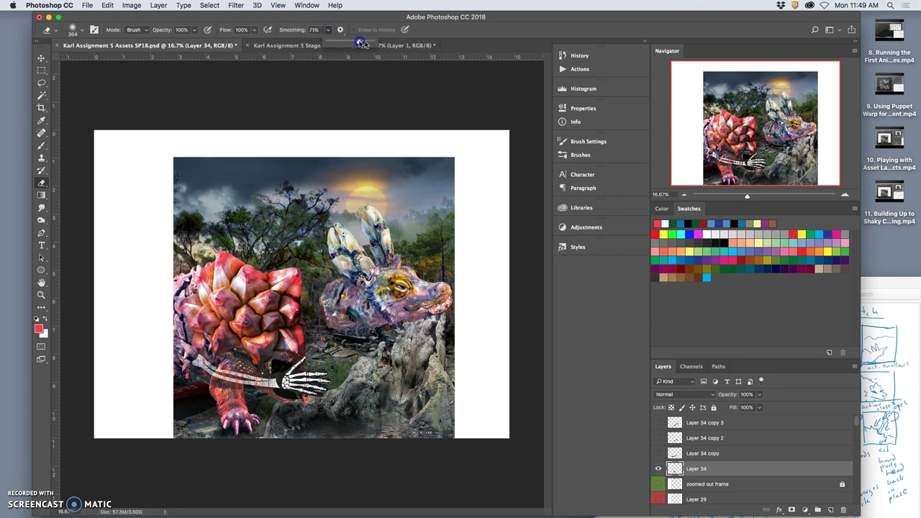
{"action": "left_click_drag", "start_coordinate": [375, 45], "coordinate": [403, 47]}
{"action": "left_click", "coordinate": [198, 345]}
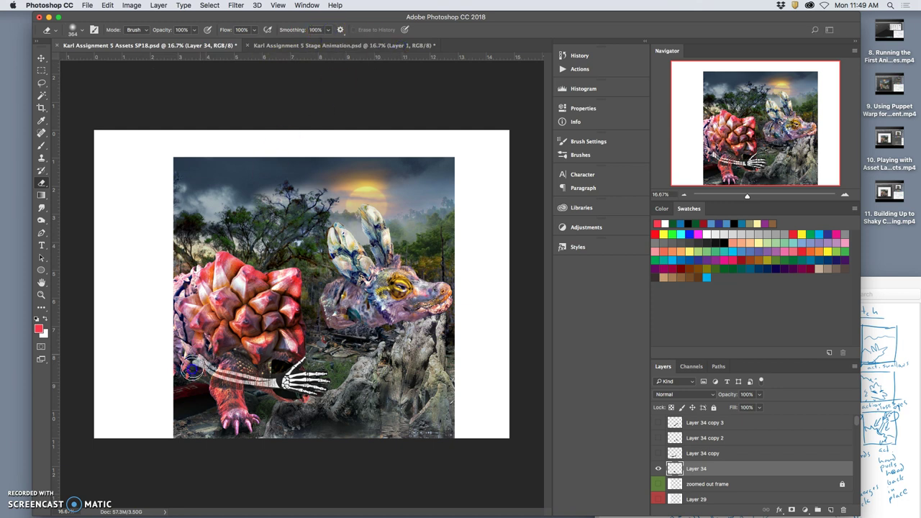
{"action": "left_click", "coordinate": [329, 30]}
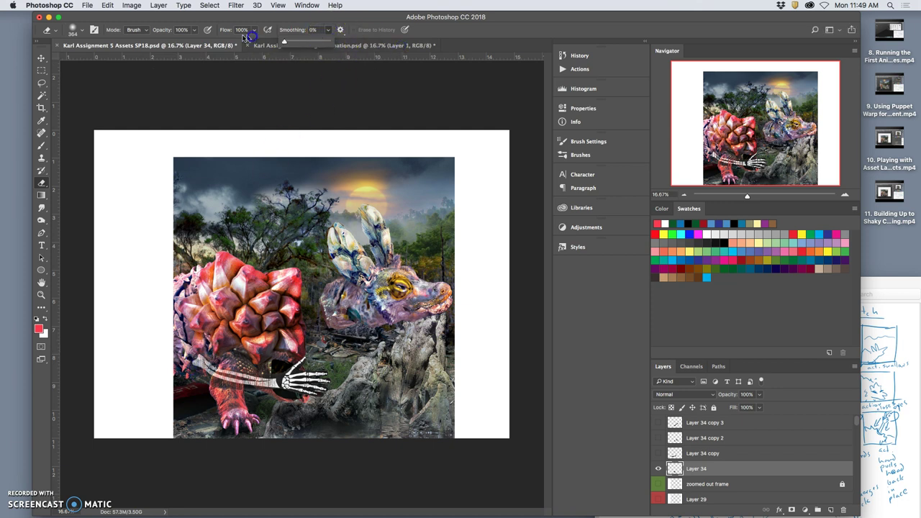
{"action": "left_click", "coordinate": [42, 85]}
{"action": "left_click_drag", "start_coordinate": [298, 374], "coordinate": [278, 373]}
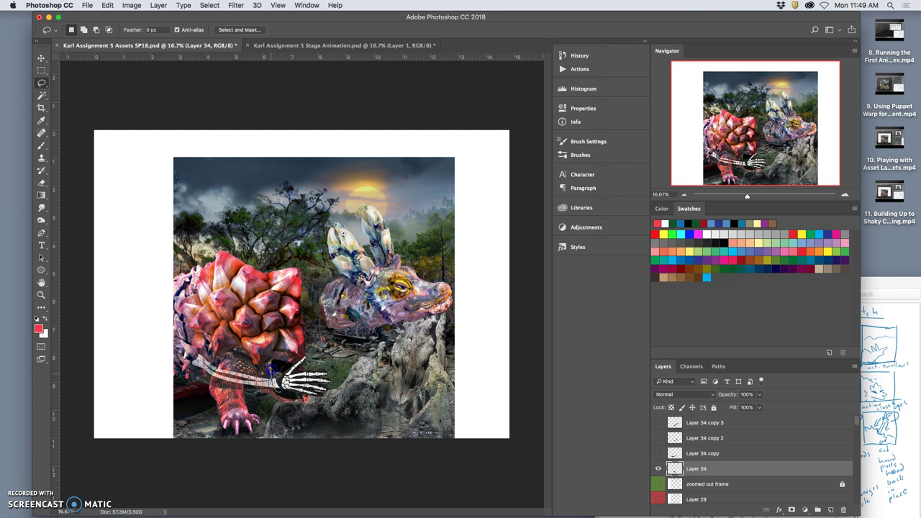
Lasso around the creature's arm area and preview the Layer 34 and Layer 34 copy frames.
{"action": "mouse_move", "coordinate": [159, 349]}
{"action": "left_mouse_down"}
{"action": "mouse_move", "coordinate": [236, 415]}
{"action": "mouse_move", "coordinate": [288, 411]}
{"action": "left_mouse_up"}
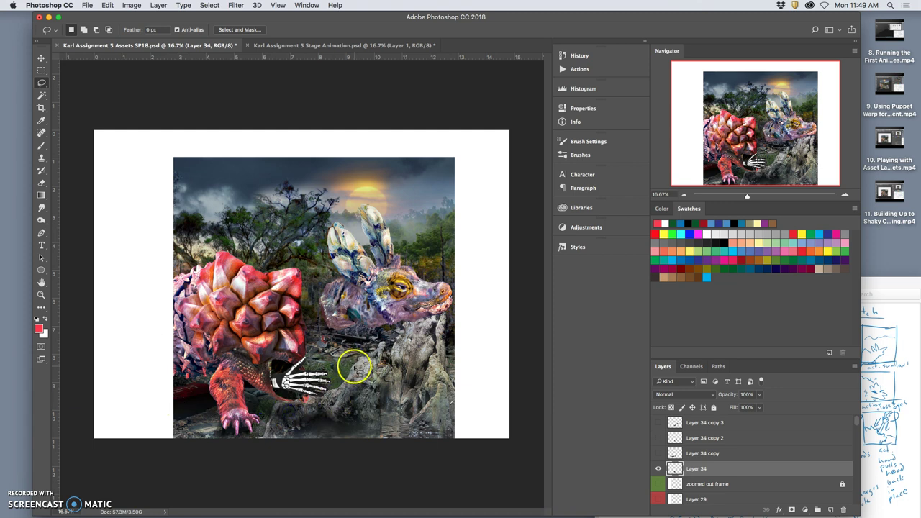
{"action": "left_click", "coordinate": [659, 453]}
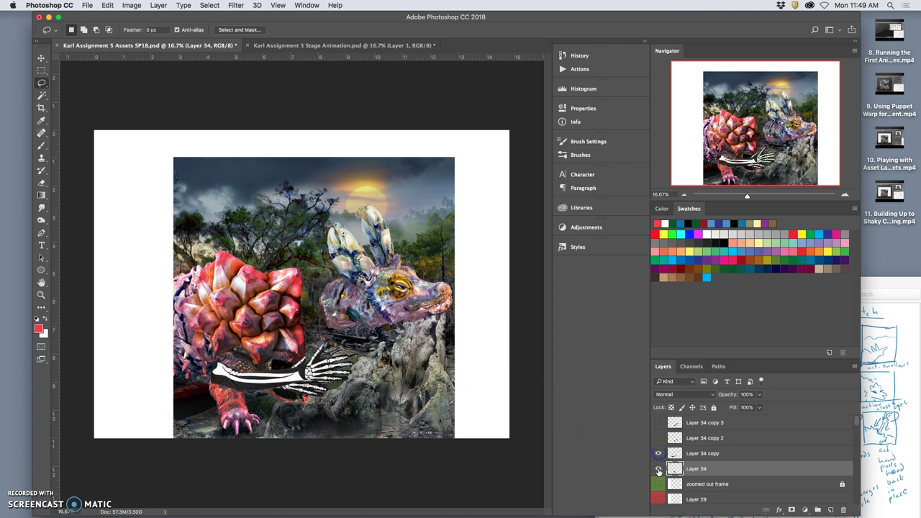
{"action": "left_click", "coordinate": [658, 468]}
{"action": "left_click", "coordinate": [695, 455]}
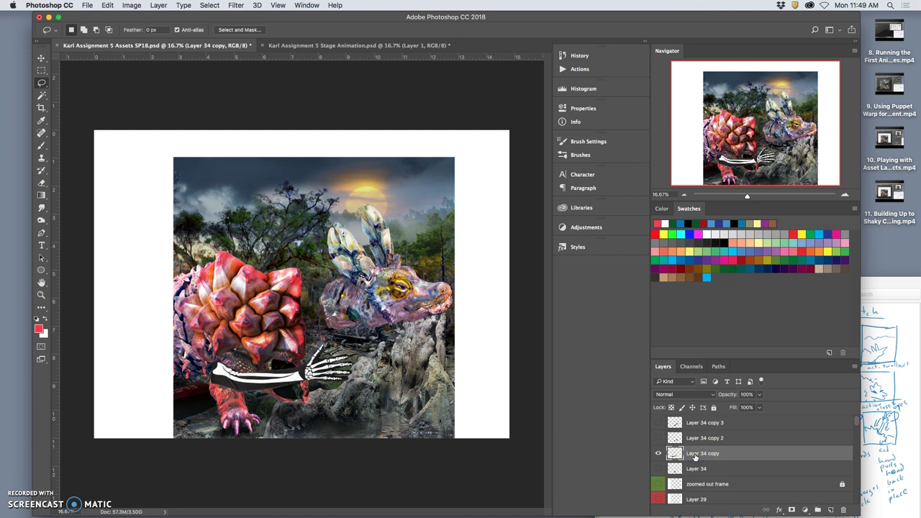
{"action": "left_click", "coordinate": [657, 468]}
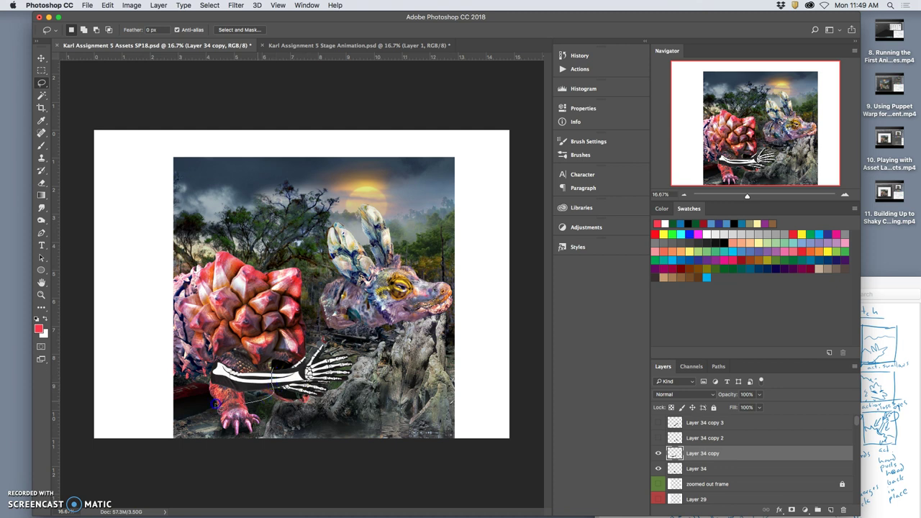
{"action": "left_click", "coordinate": [305, 365]}
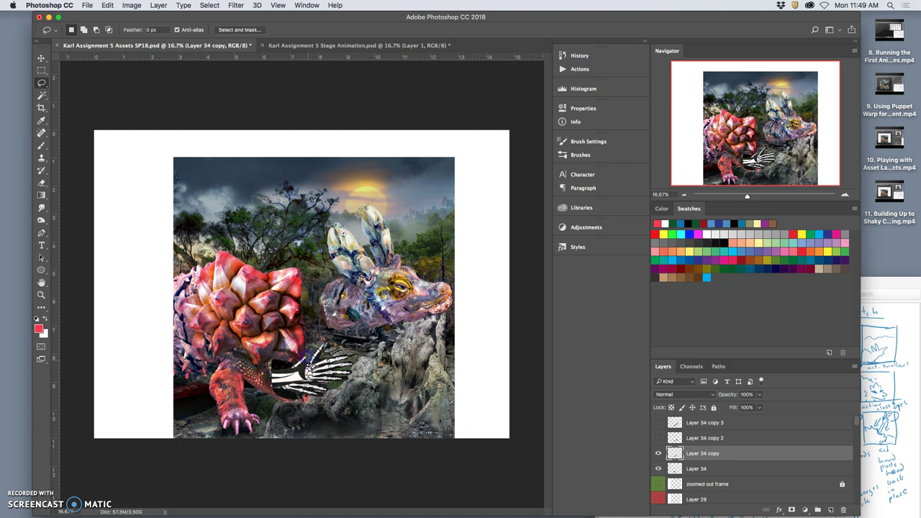
Preview Layer 34 copy 2 and copy 3, deselect, then hide all four arm frames.
{"action": "left_click", "coordinate": [657, 437]}
{"action": "left_click", "coordinate": [701, 438]}
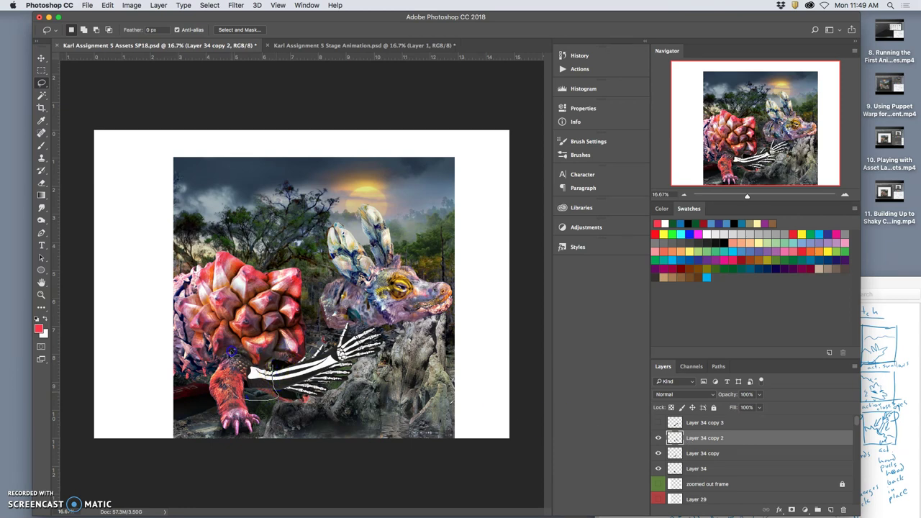
{"action": "left_click", "coordinate": [666, 424]}
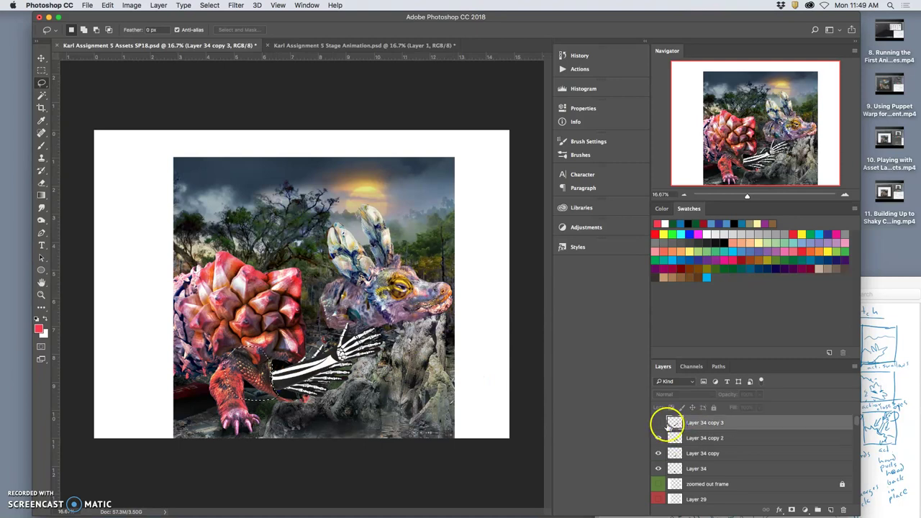
{"action": "left_click", "coordinate": [659, 423]}
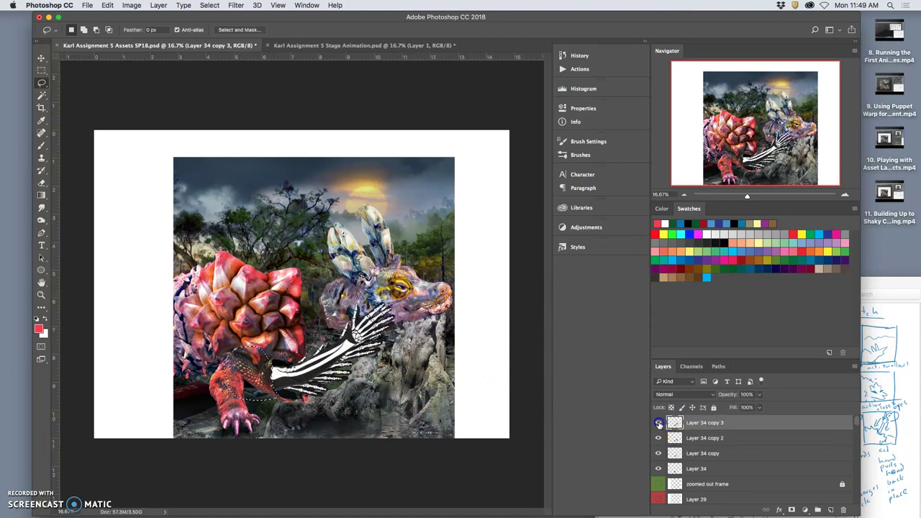
{"action": "left_click", "coordinate": [282, 363]}
{"action": "left_click_drag", "start_coordinate": [659, 423], "coordinate": [659, 468]}
Group the four arm frame layers as 'Arm Cycle' and tag the group blue.
{"action": "left_click", "coordinate": [692, 471]}
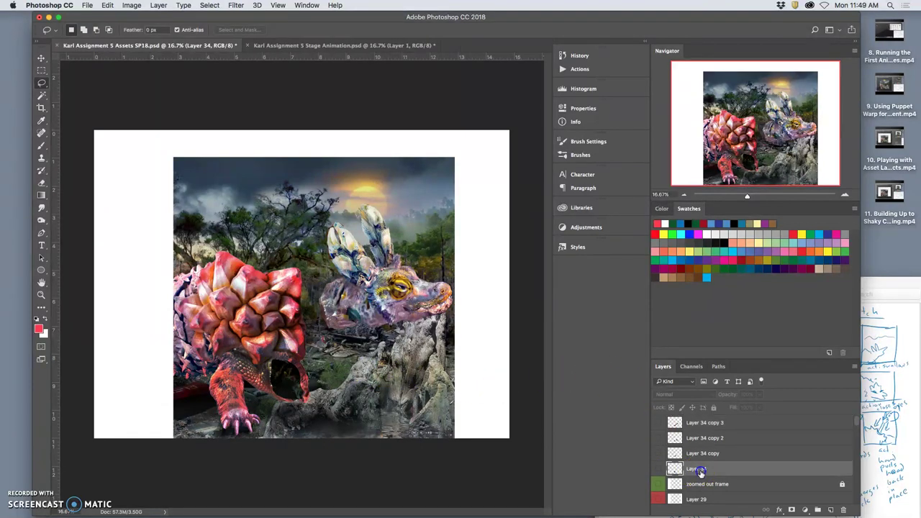
{"action": "left_click", "coordinate": [705, 426], "text": "shift"}
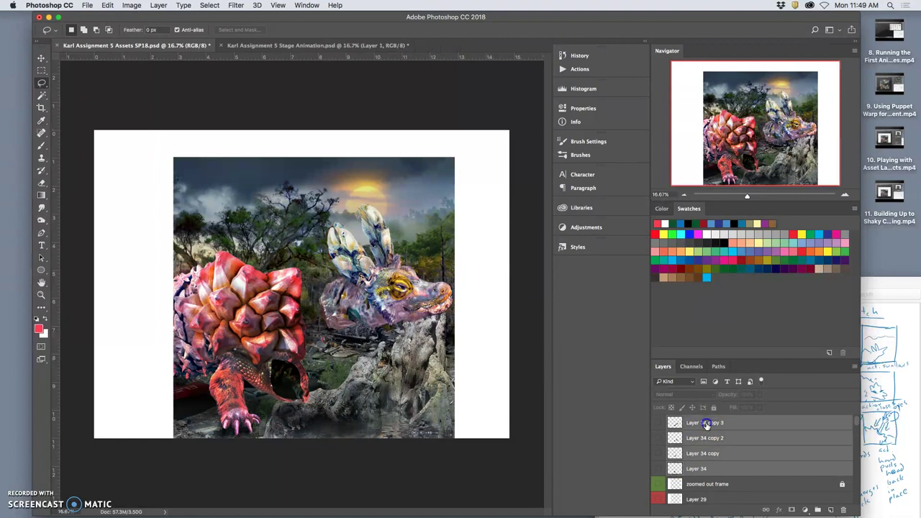
{"action": "left_click", "coordinate": [818, 509]}
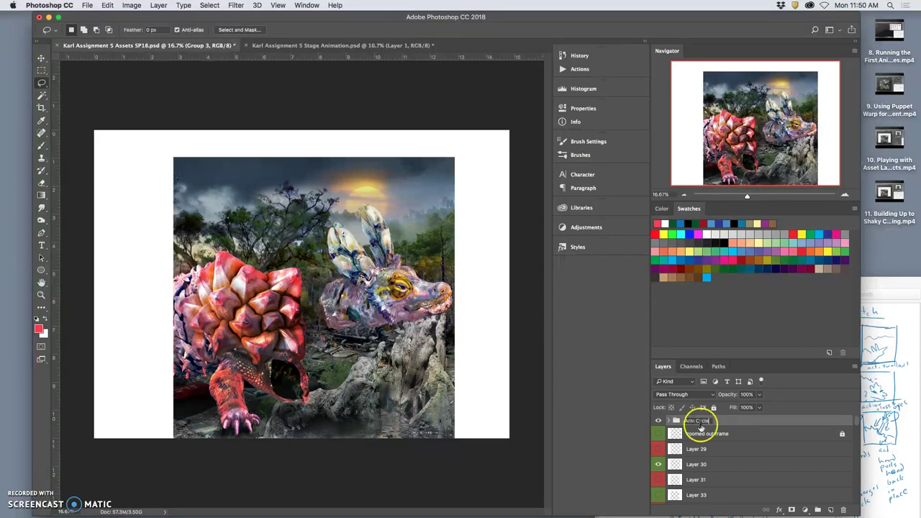
{"action": "left_click", "coordinate": [734, 421]}
{"action": "right_click", "coordinate": [660, 420]}
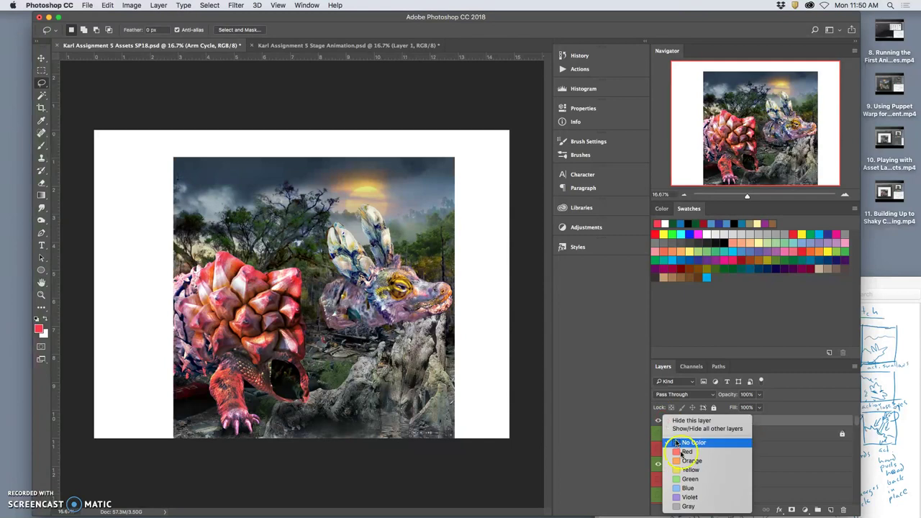
{"action": "left_click", "coordinate": [687, 488]}
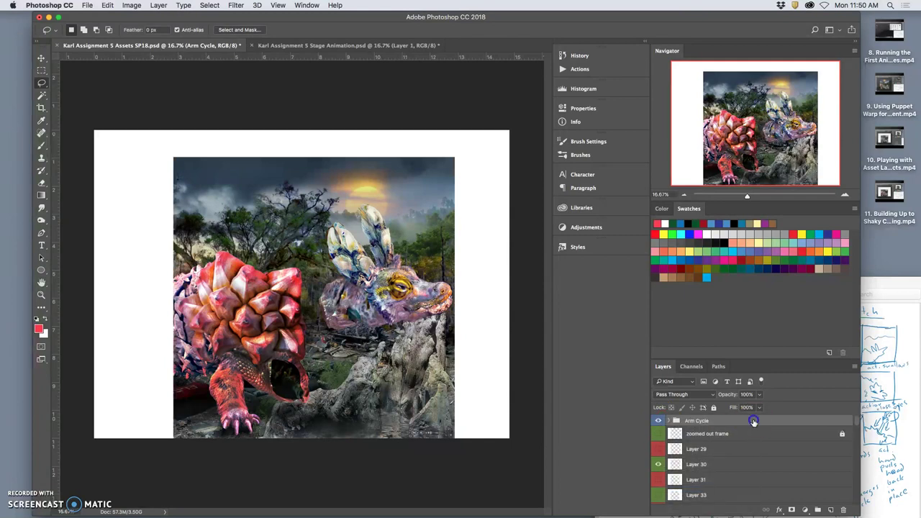
Move Arm Cycle below the zoomed in frame, expand it, and show and select Layer 34.
{"action": "key", "text": "super+bracketleft"}
{"action": "key", "text": "super+bracketleft"}
{"action": "key", "text": "super+bracketleft"}
{"action": "key", "text": "super+bracketleft"}
{"action": "key", "text": "super+bracketleft"}
{"action": "key", "text": "super+bracketleft"}
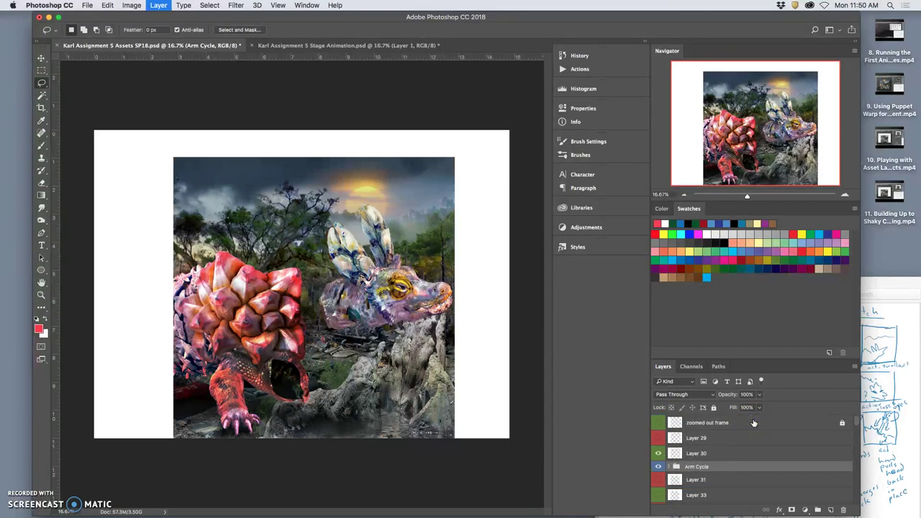
{"action": "scroll", "coordinate": [753, 423], "scroll_direction": "down", "scroll_amount": 3}
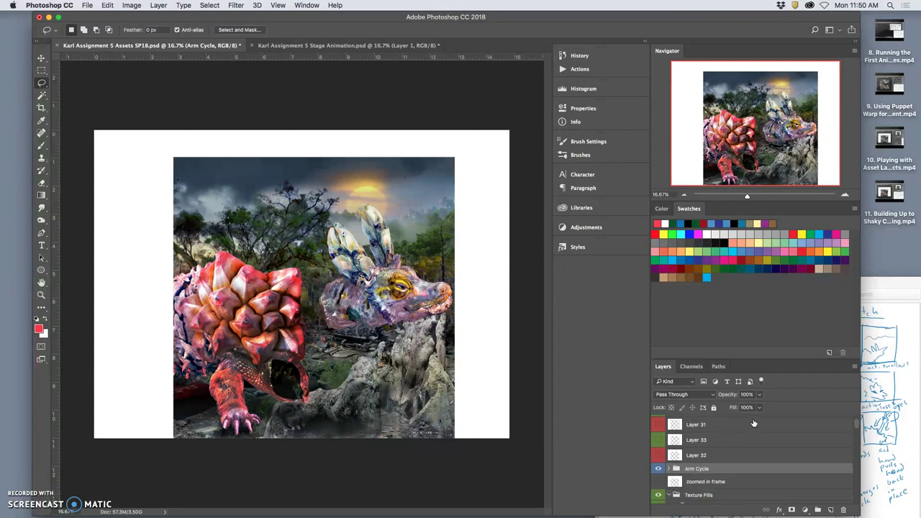
{"action": "key", "text": "super+bracketleft"}
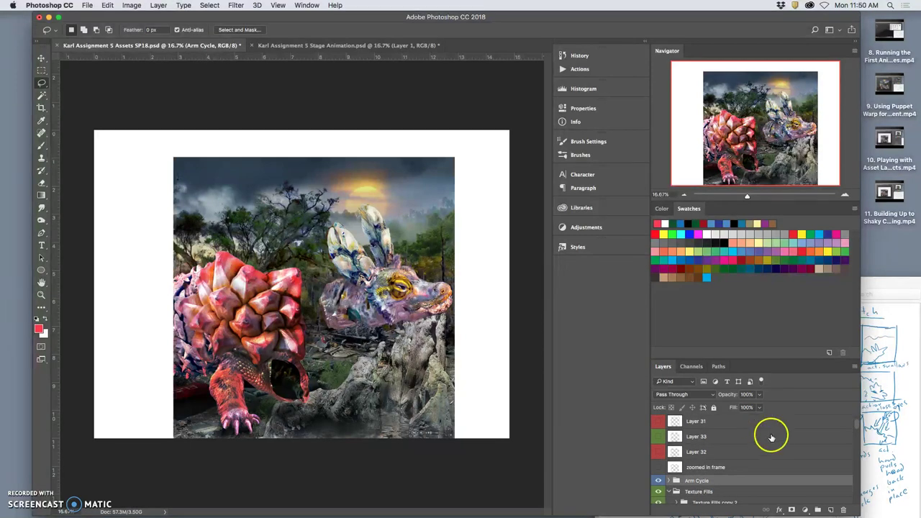
{"action": "left_click", "coordinate": [668, 482]}
{"action": "scroll", "coordinate": [719, 479], "scroll_direction": "down", "scroll_amount": 2}
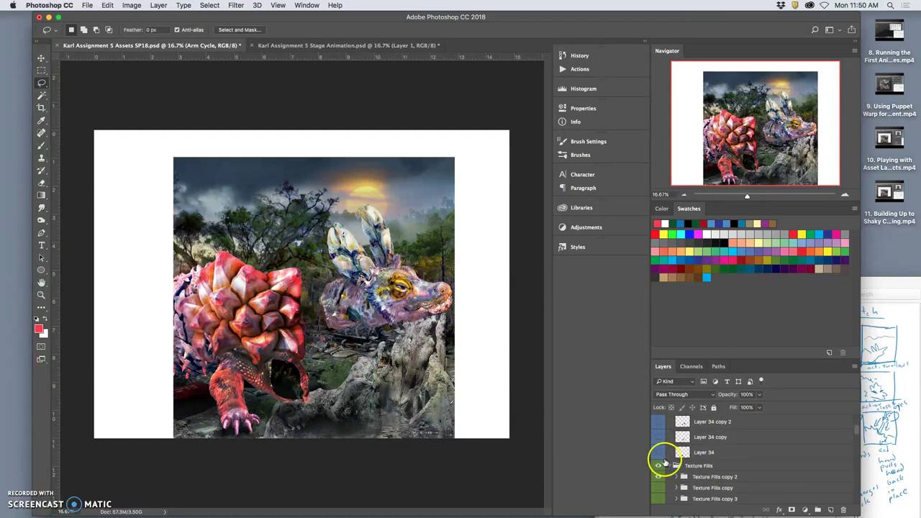
{"action": "left_click", "coordinate": [658, 453]}
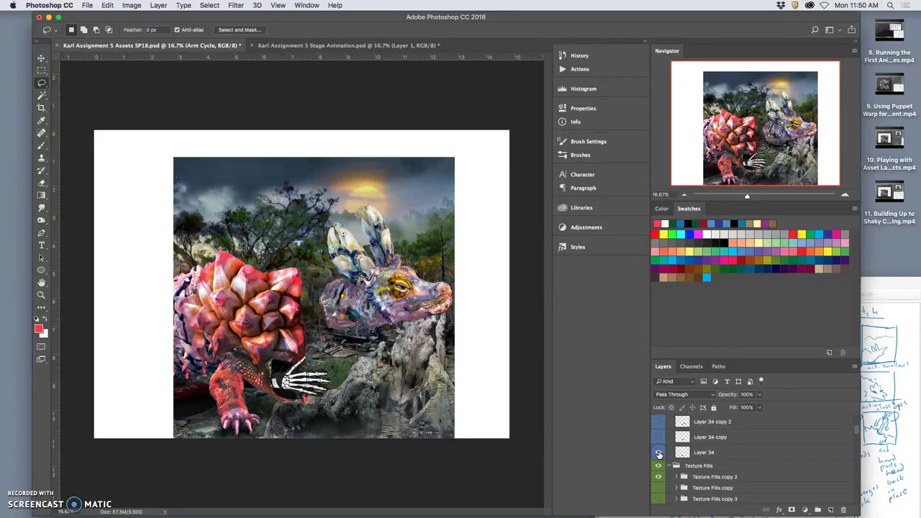
{"action": "left_click", "coordinate": [723, 452]}
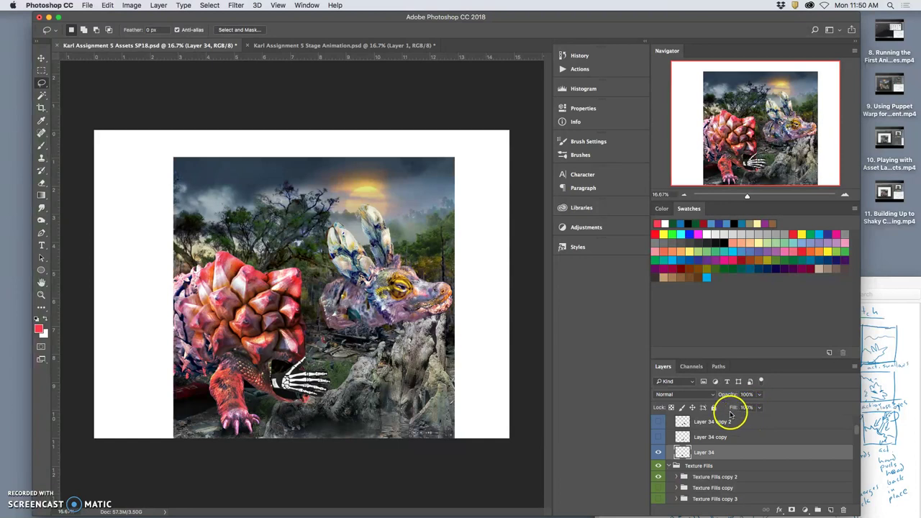
Turn on Gradient Overlay in Layer 34's layer style, briefly toggling Color Overlay.
{"action": "double_click", "coordinate": [725, 451]}
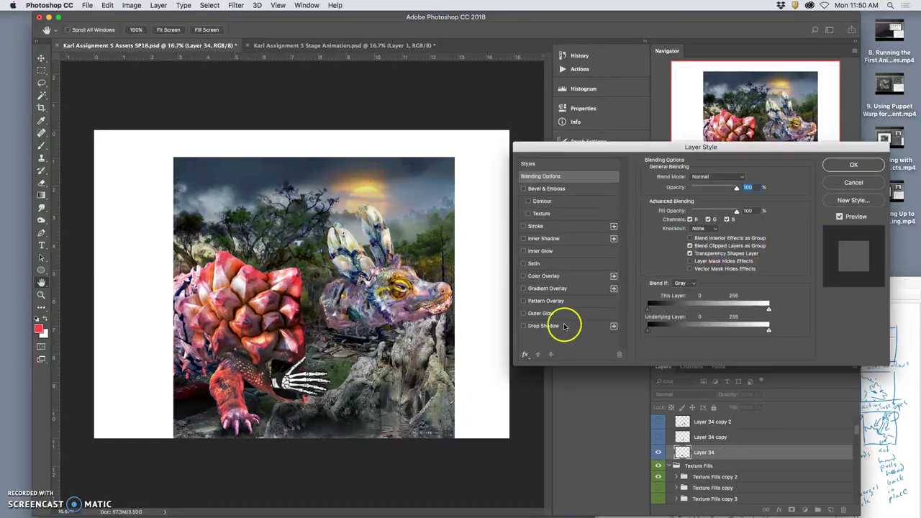
{"action": "left_click", "coordinate": [523, 289]}
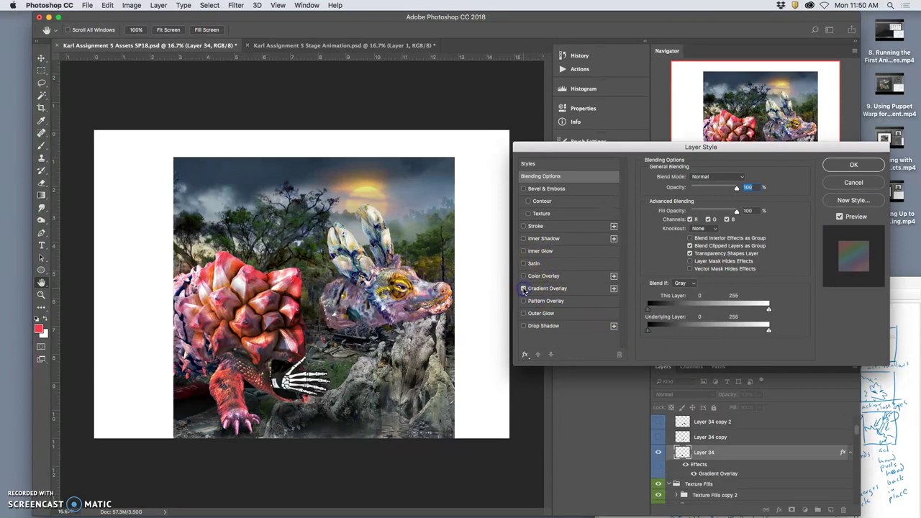
{"action": "left_click", "coordinate": [523, 276]}
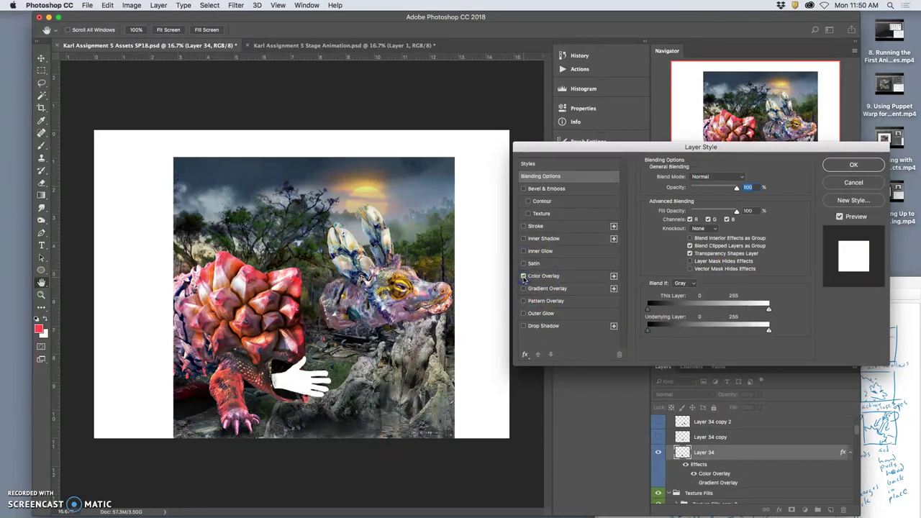
{"action": "left_click", "coordinate": [522, 277]}
{"action": "left_click", "coordinate": [534, 290]}
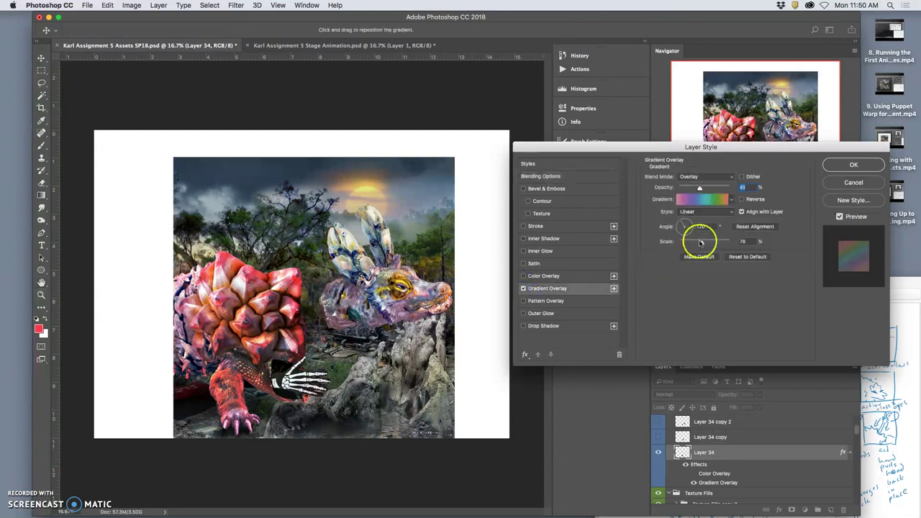
Build the gradient from the Black, White preset with the right stop set to grey 776f6f.
{"action": "left_click", "coordinate": [695, 202]}
{"action": "left_click", "coordinate": [610, 123]}
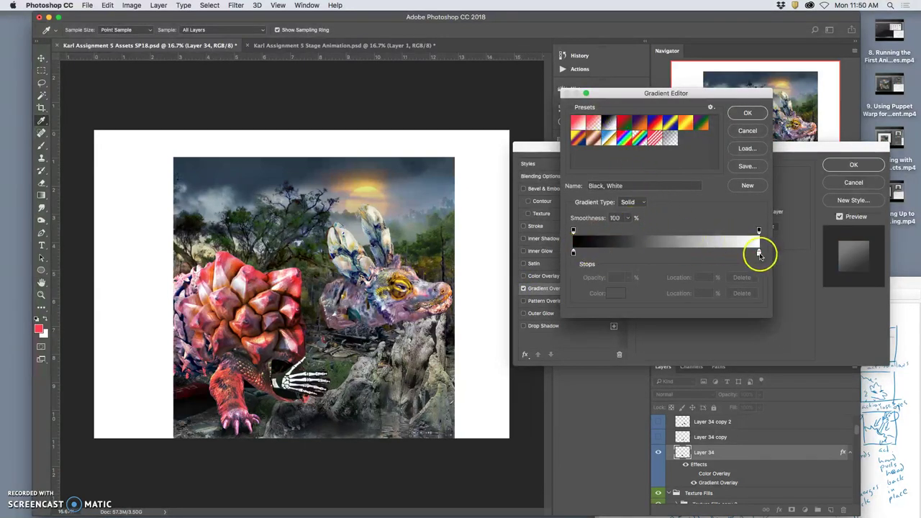
{"action": "left_click", "coordinate": [759, 252]}
{"action": "double_click", "coordinate": [759, 253]}
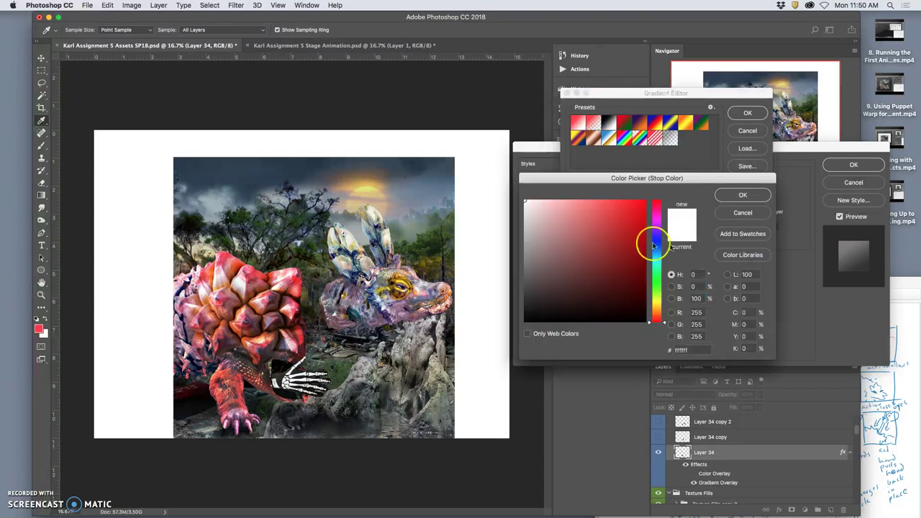
{"action": "left_click", "coordinate": [530, 272]}
{"action": "left_click_drag", "start_coordinate": [530, 273], "coordinate": [532, 265]}
{"action": "left_click", "coordinate": [742, 195]}
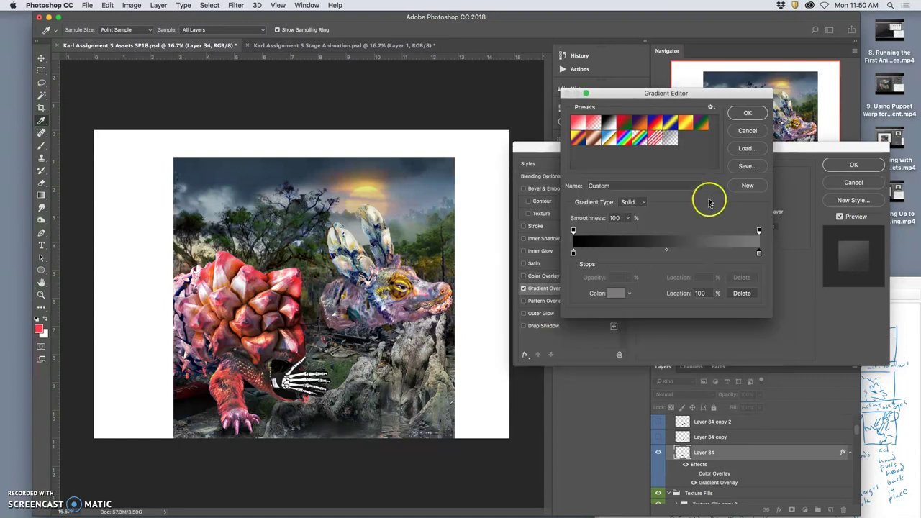
{"action": "left_click", "coordinate": [746, 114]}
Set the gradient overlay to Normal blend, lower its opacity, and set the angle to 45°.
{"action": "left_click", "coordinate": [701, 184]}
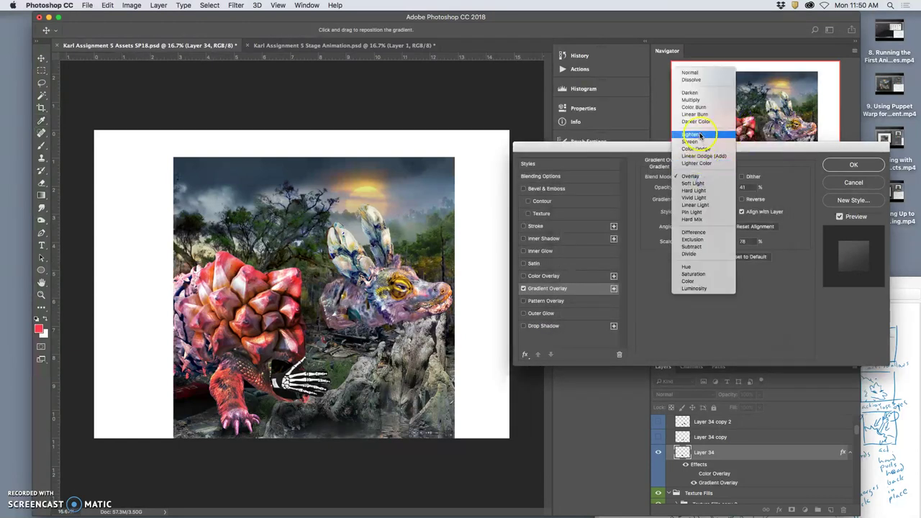
{"action": "left_click", "coordinate": [692, 74]}
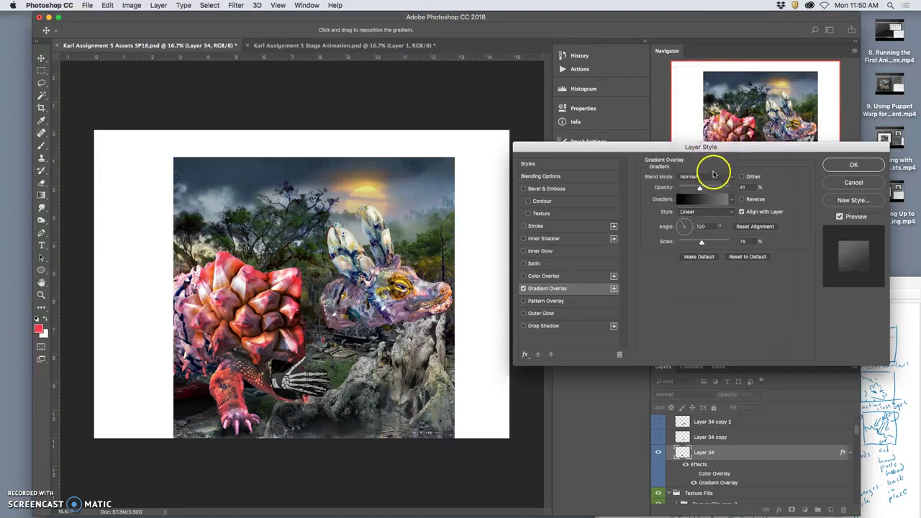
{"action": "left_click_drag", "start_coordinate": [700, 189], "coordinate": [691, 219]}
{"action": "left_click", "coordinate": [728, 203]}
Change the gradient's right stop to the greyish pink b09e9e, fading from black.
{"action": "left_click", "coordinate": [759, 253]}
{"action": "double_click", "coordinate": [760, 253]}
{"action": "left_click", "coordinate": [741, 250]}
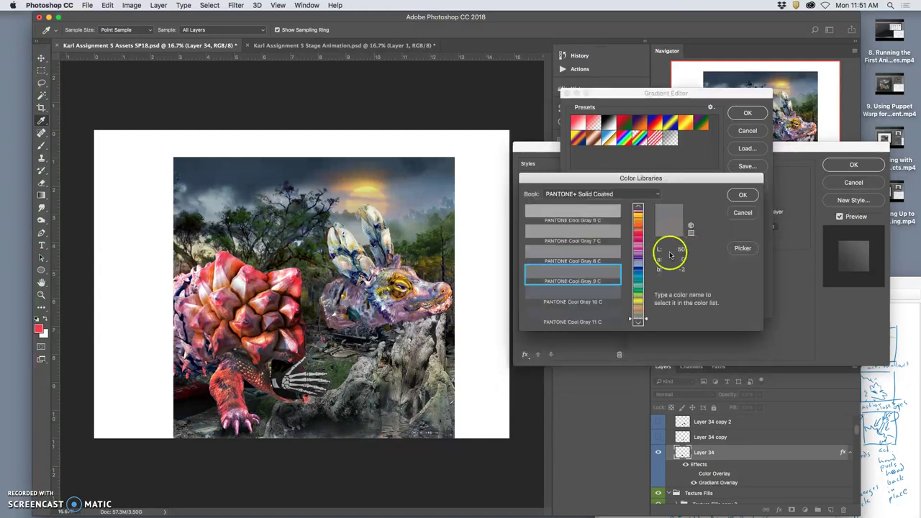
{"action": "left_click", "coordinate": [743, 212]}
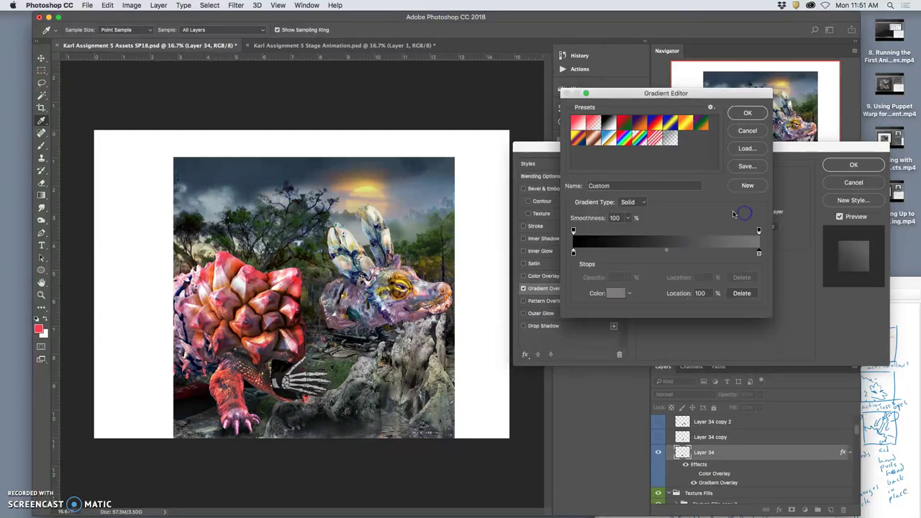
{"action": "double_click", "coordinate": [758, 253]}
{"action": "left_click", "coordinate": [543, 215]}
{"action": "left_click_drag", "start_coordinate": [536, 215], "coordinate": [543, 209]}
{"action": "left_click", "coordinate": [530, 245]}
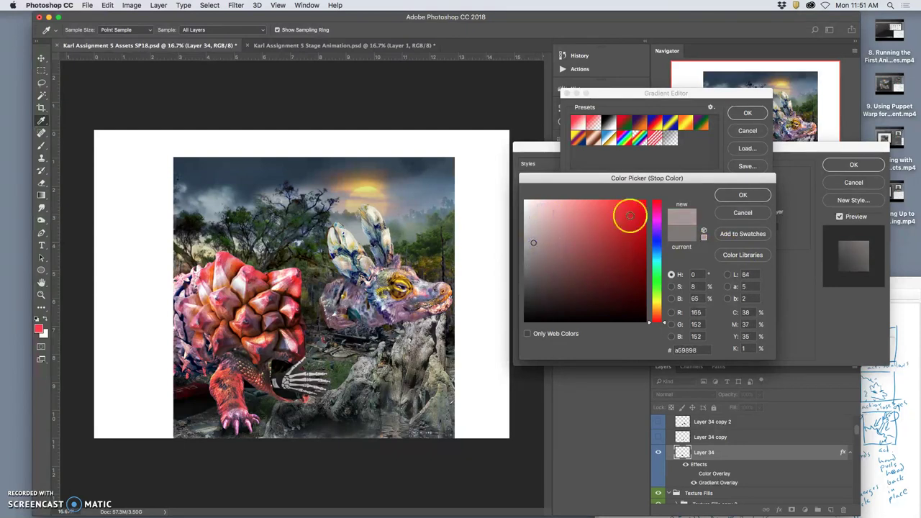
{"action": "left_click", "coordinate": [734, 195]}
{"action": "left_click", "coordinate": [746, 114]}
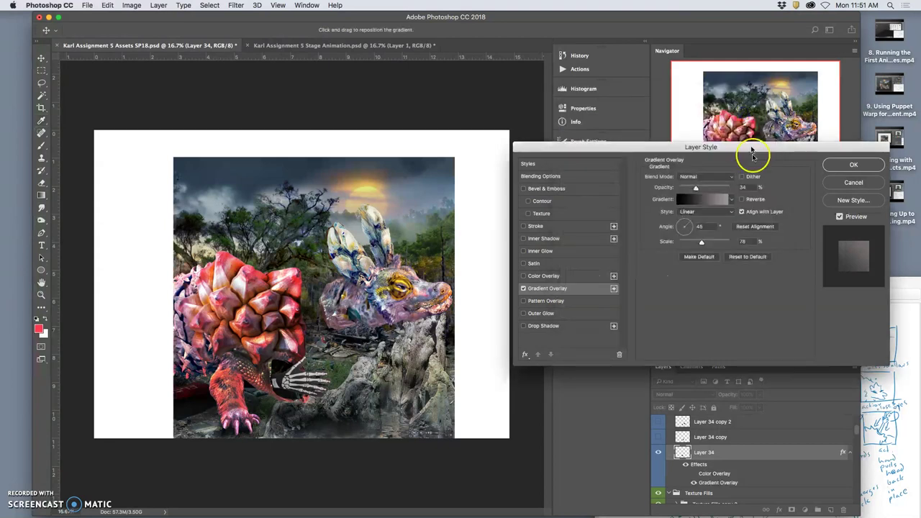
Switch the overlay blend mode to Soft Light and toggle the effect off and on to compare.
{"action": "left_click", "coordinate": [708, 177]}
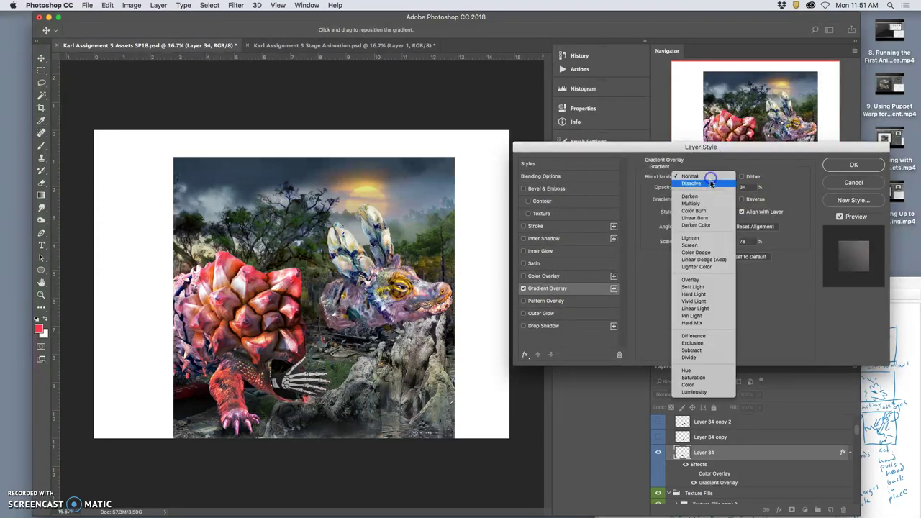
{"action": "left_click", "coordinate": [704, 287]}
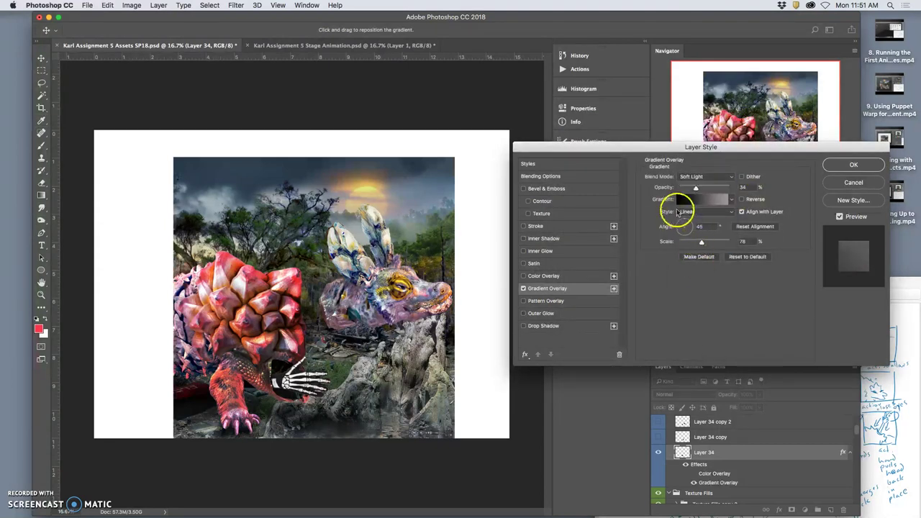
{"action": "left_click", "coordinate": [523, 289]}
{"action": "left_click", "coordinate": [523, 289]}
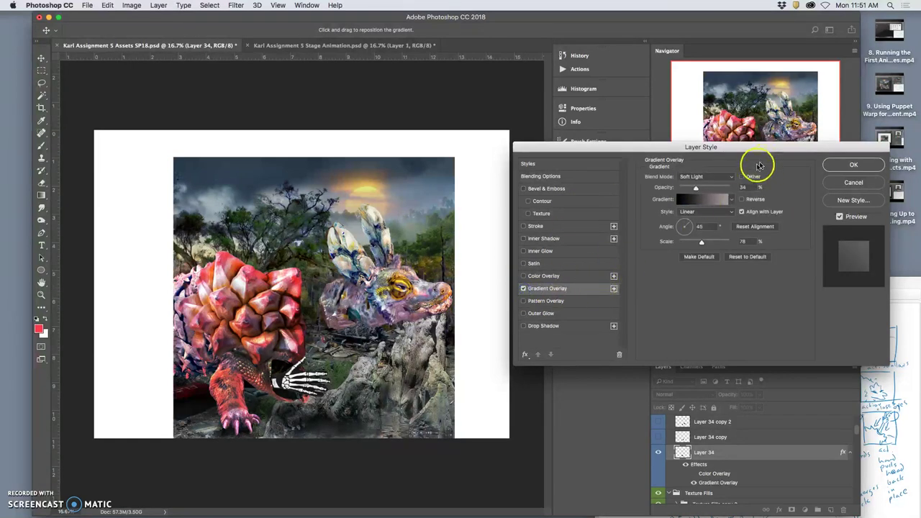